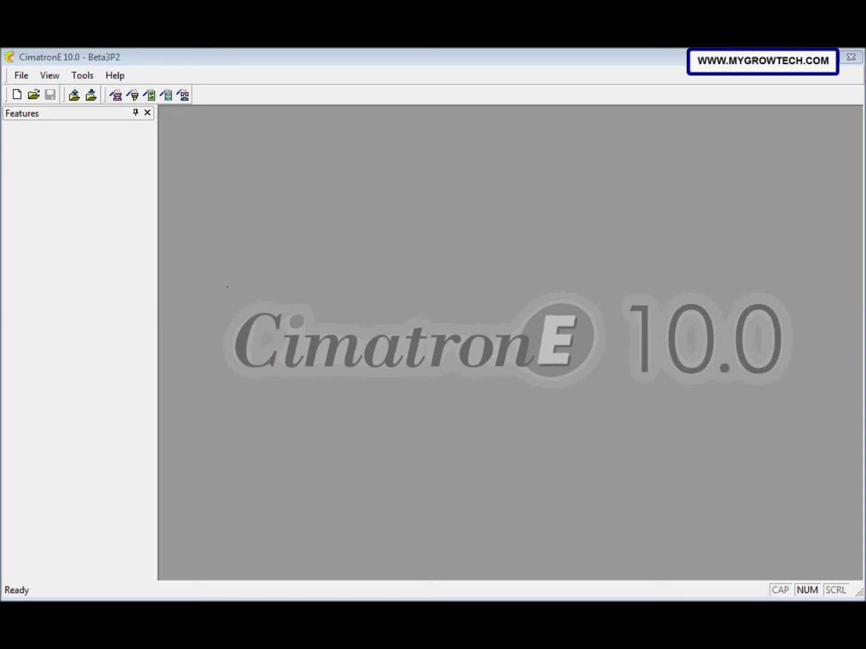
- Switch to the tutorial page in the browser and save Start.rar into the CAD\New Q_Split&Inserts&Lifters working folder
key(alt+Tab)
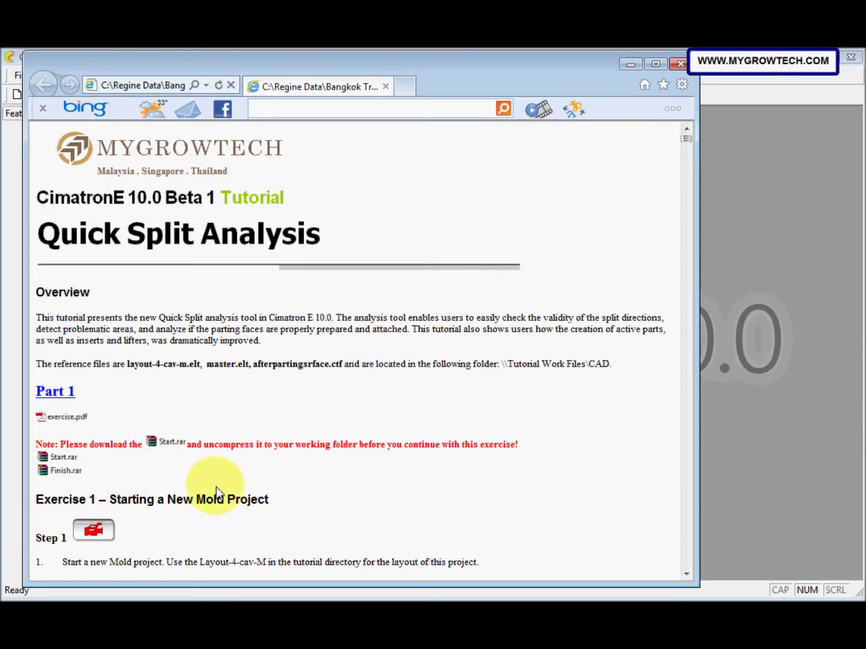
scroll(212, 473, down, 3)
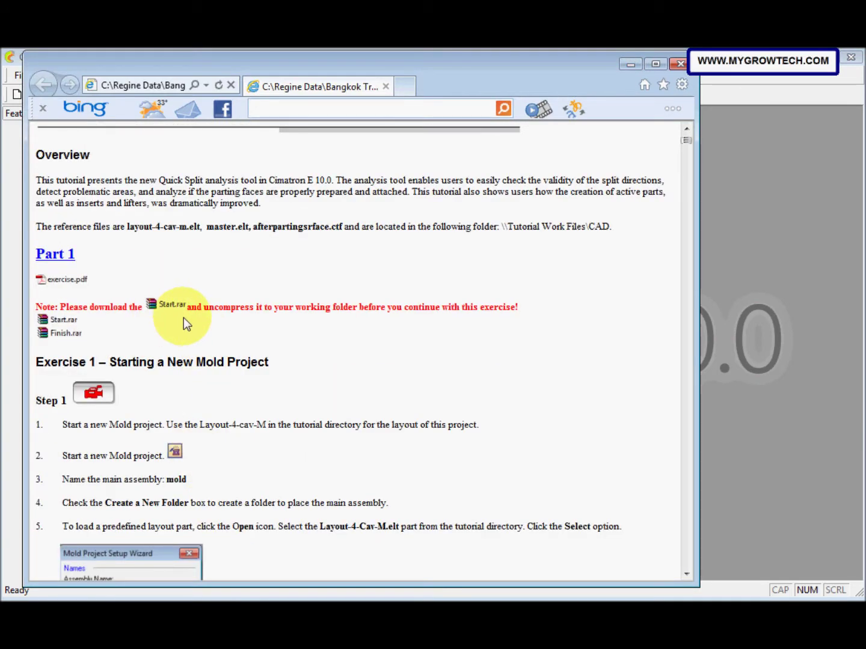
right_click(170, 303)
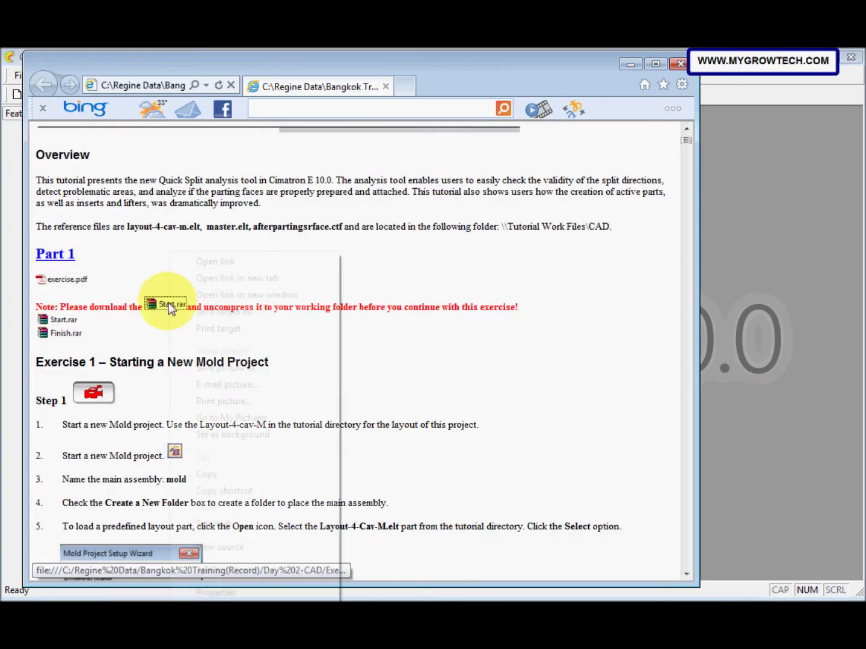
click(215, 312)
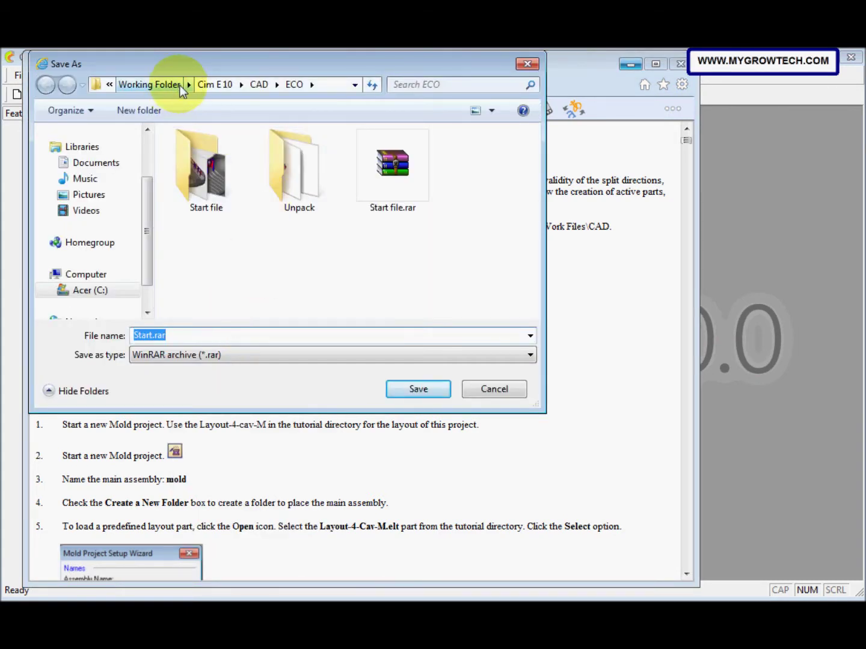
click(259, 84)
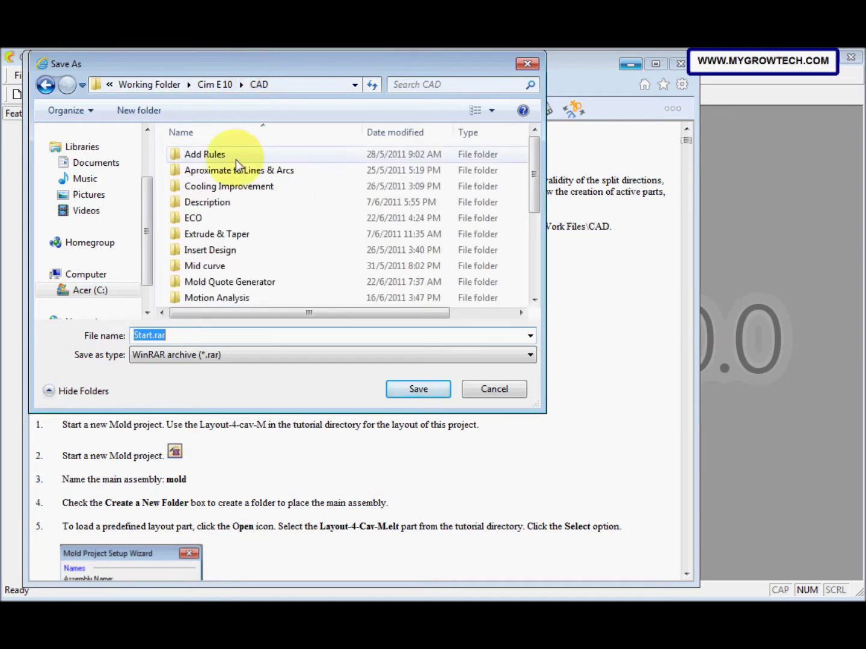
click(316, 235)
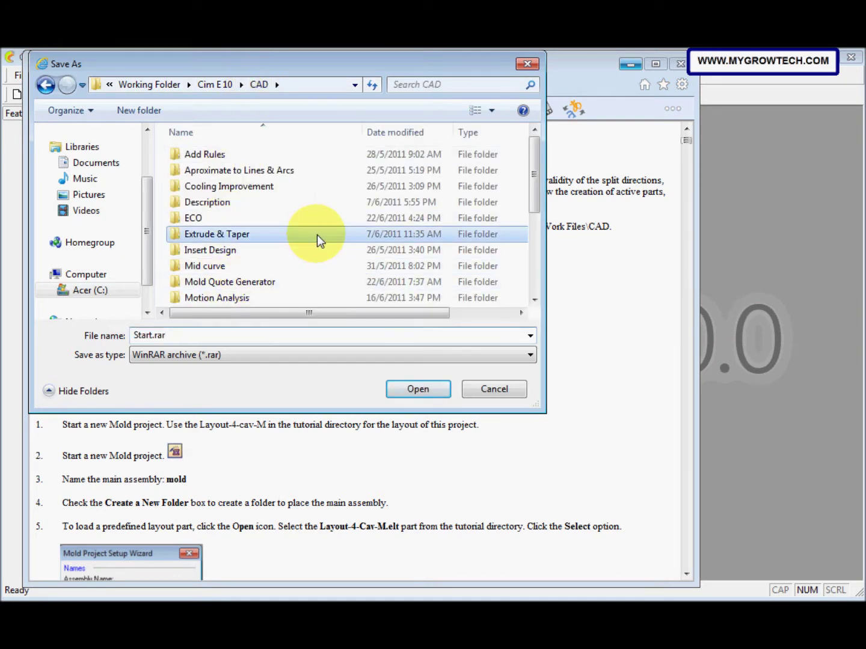
scroll(317, 238, down, 2)
double_click(315, 236)
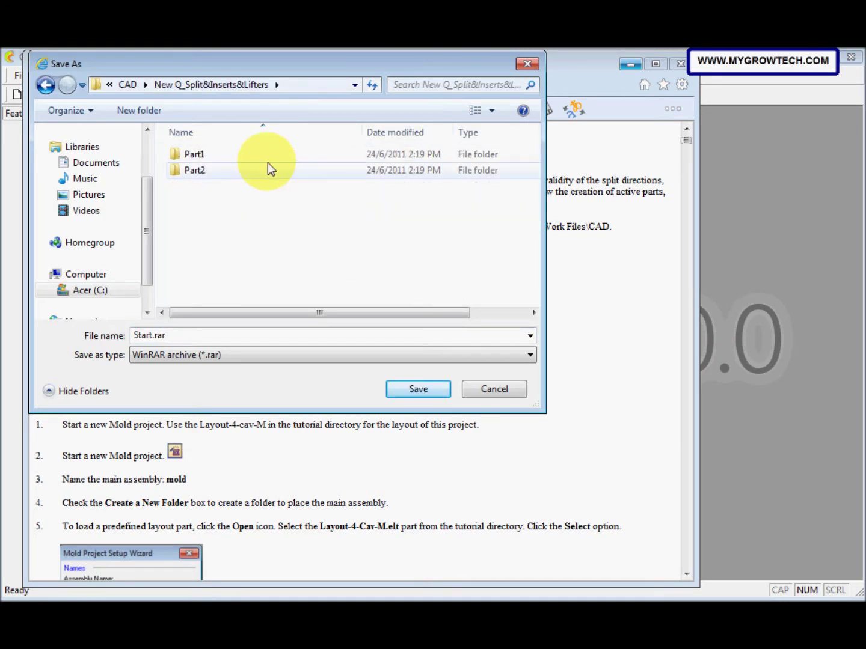
click(403, 390)
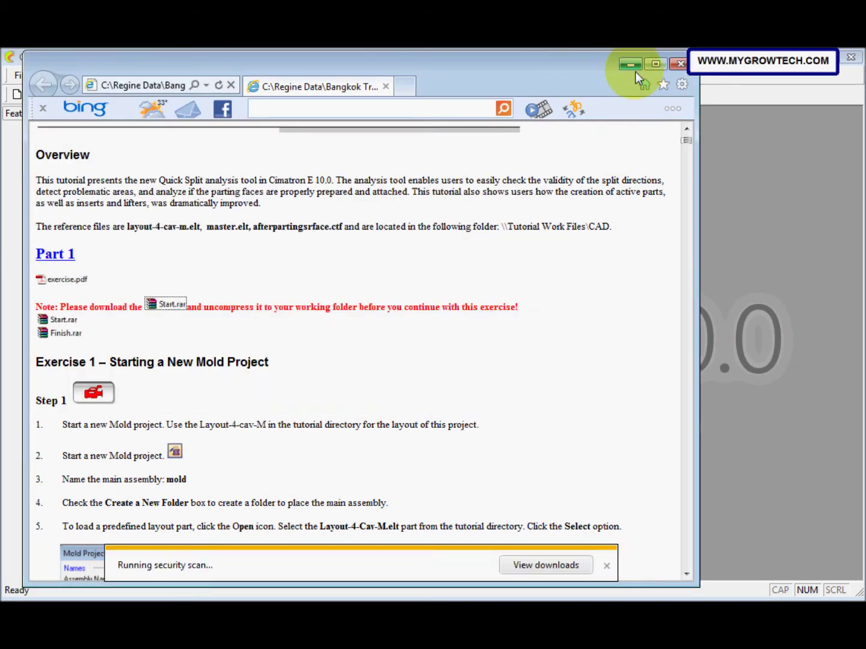
click(633, 68)
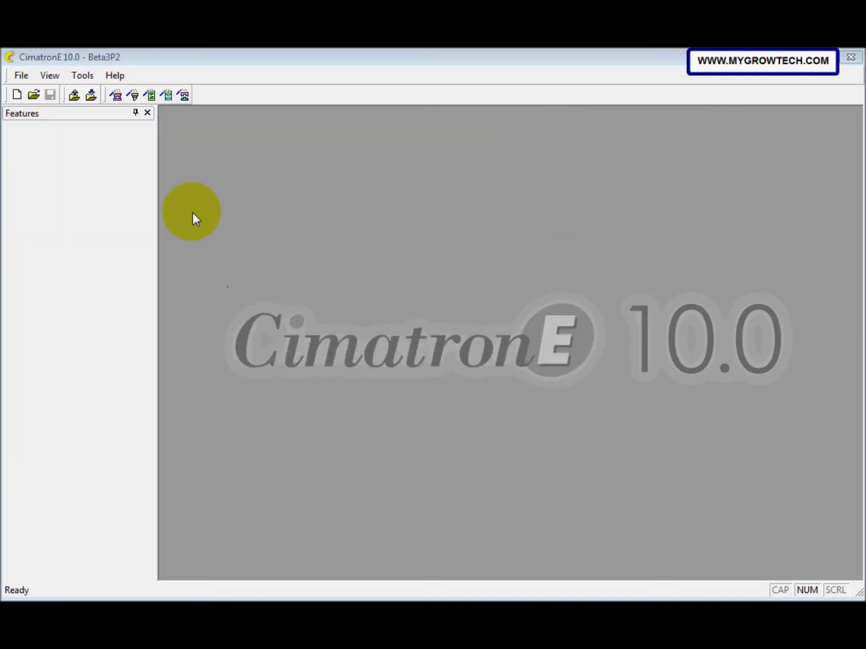
- Switch to the file explorer and open the extraction options for Start.rar in the New Q_Split&Inserts&Lifters folder
click(2, 568)
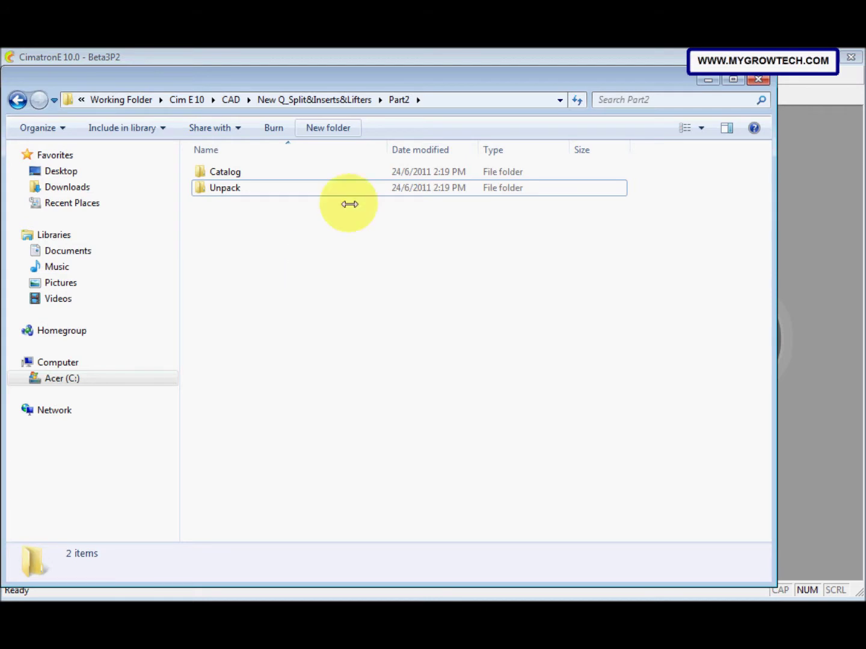
click(349, 100)
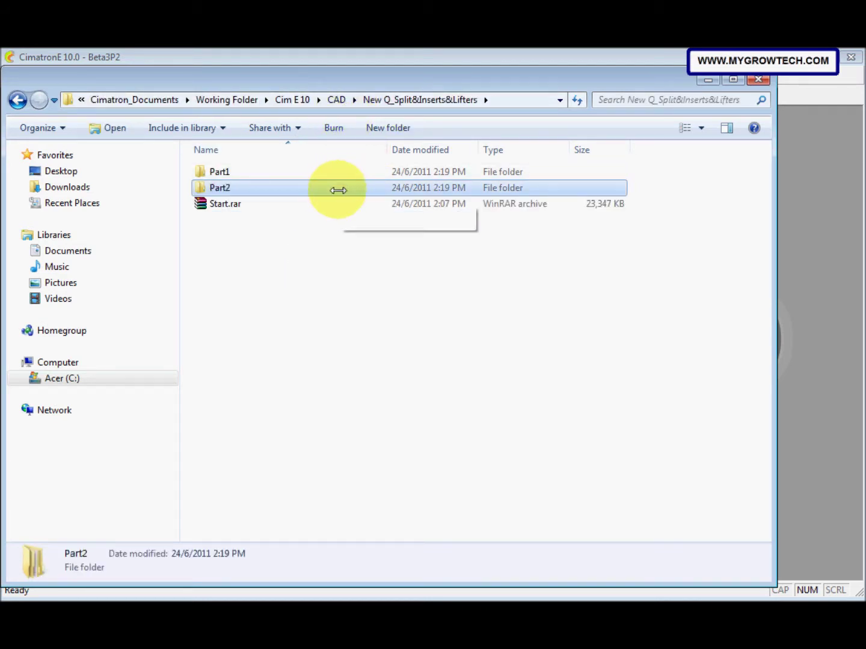
click(325, 203)
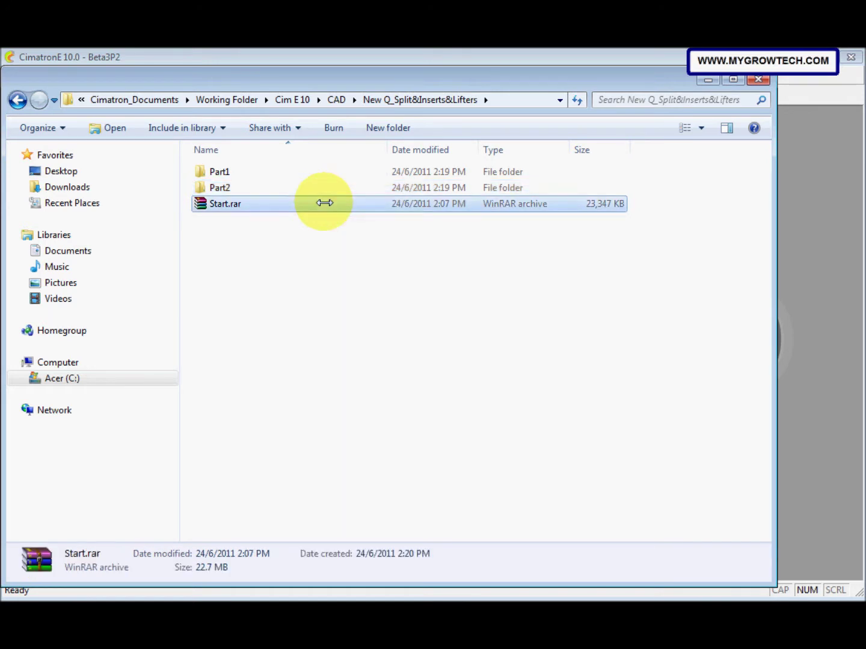
right_click(325, 203)
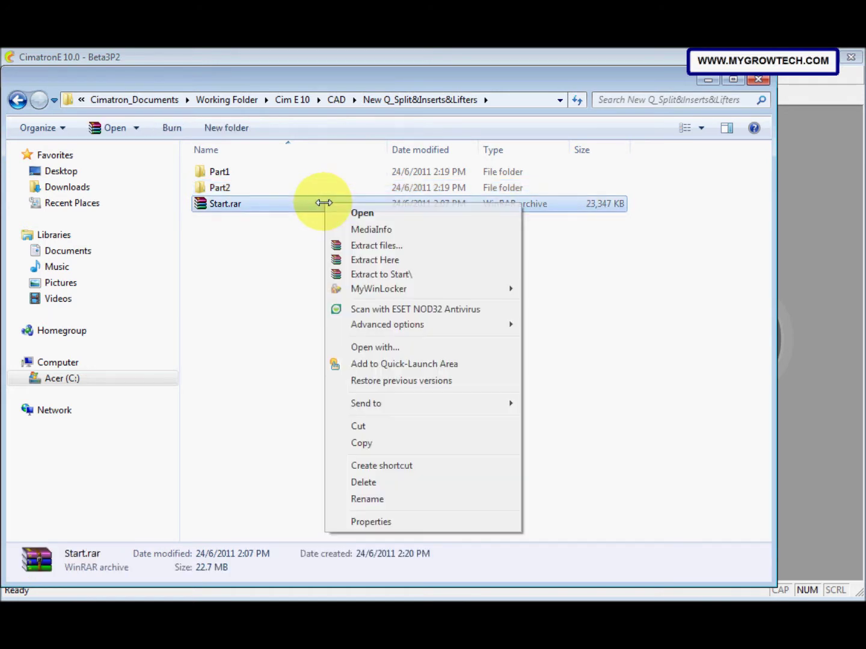
click(365, 245)
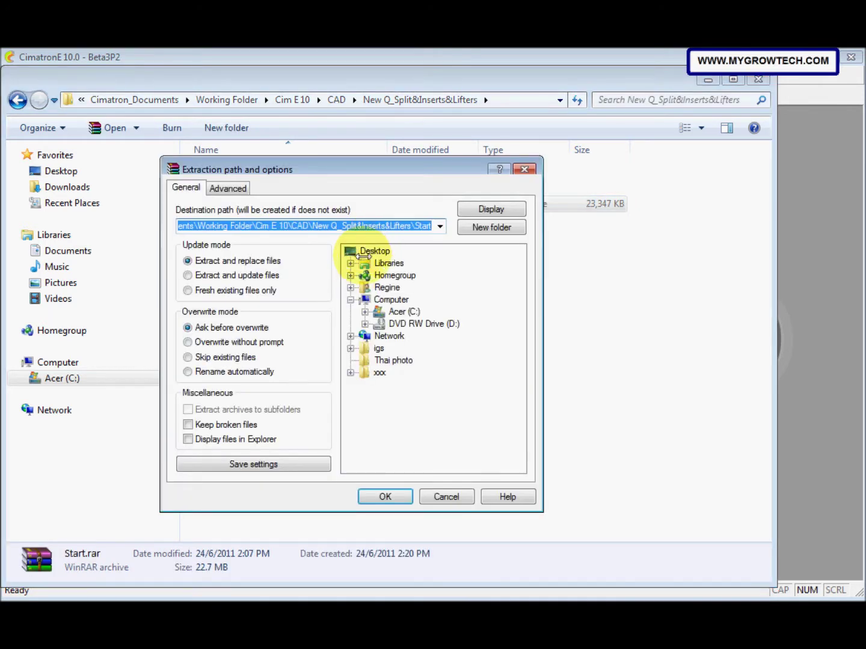
- Extract the archive to C:\Cimatron_Documents\Working Folder\Cim E 10\CAD\New Q_Split&Inserts&Lifters
click(398, 312)
double_click(398, 312)
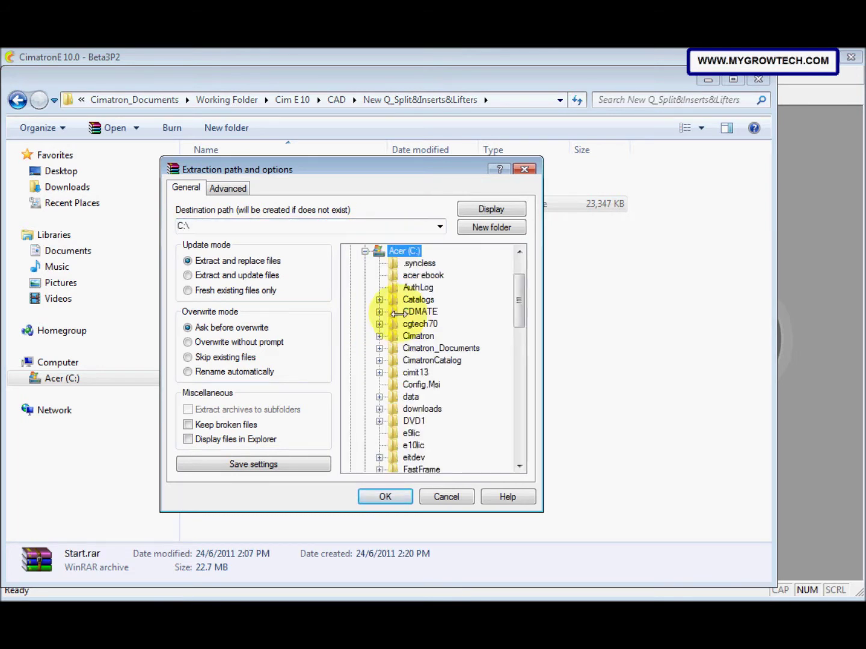
double_click(421, 347)
drag(518, 298, 518, 336)
click(451, 371)
double_click(451, 371)
double_click(449, 397)
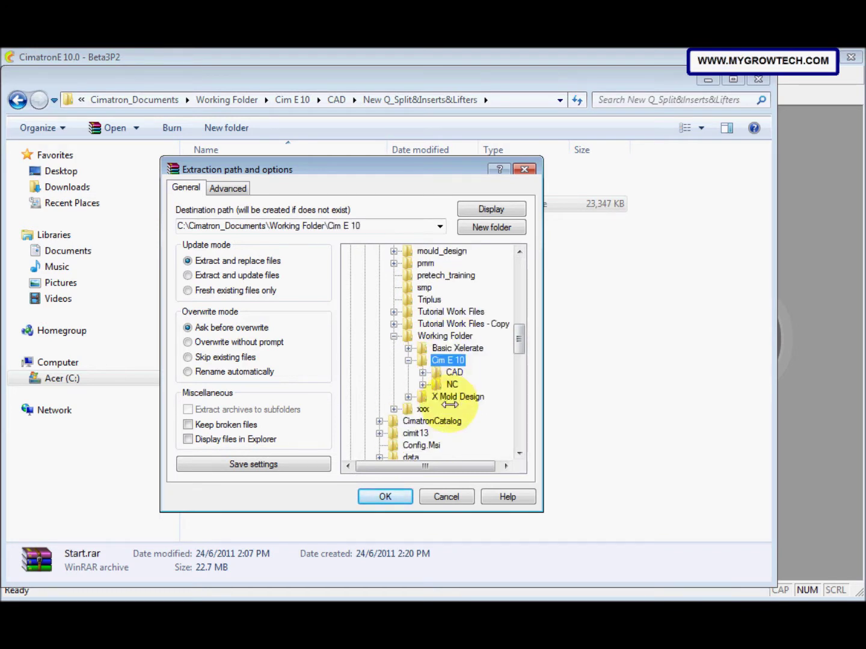
double_click(454, 372)
scroll(420, 448, down, 1)
drag(425, 460, 492, 462)
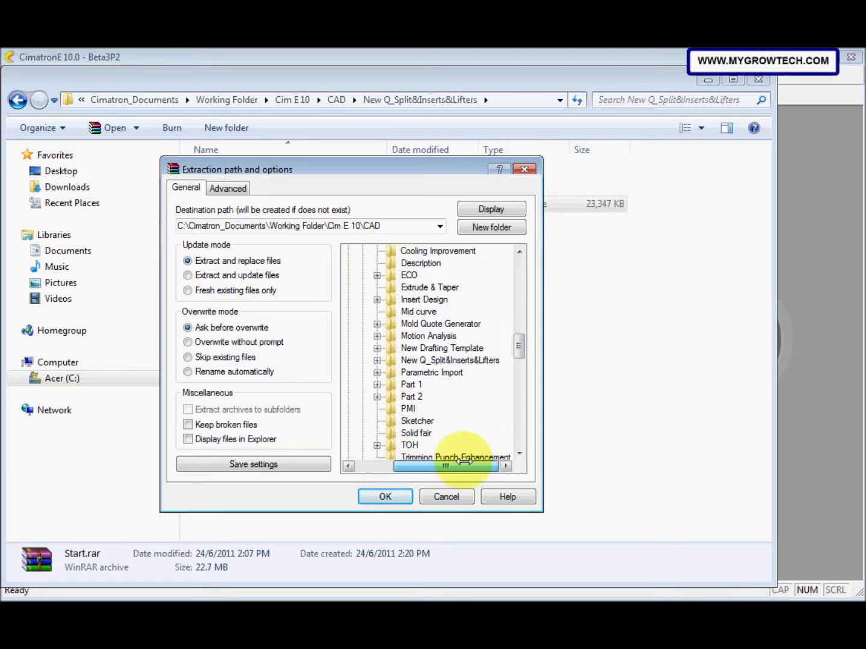
double_click(443, 360)
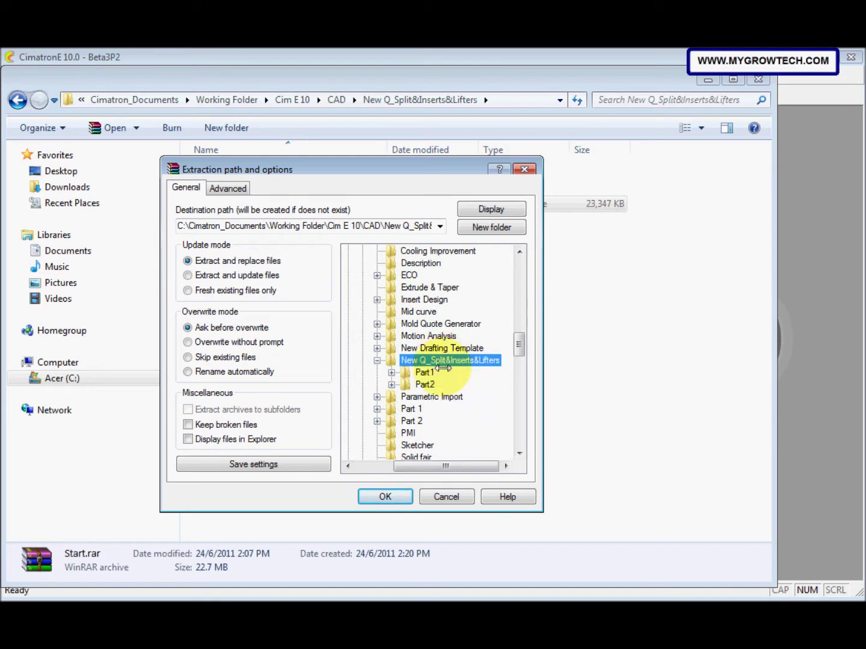
click(384, 496)
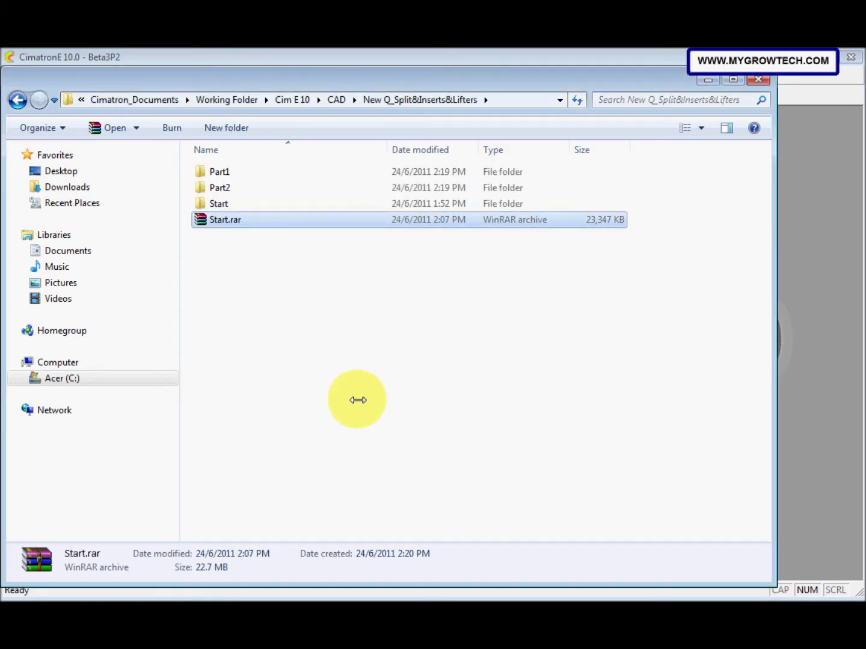
- Open the extracted Start folder and look over the CTF files in it
double_click(287, 203)
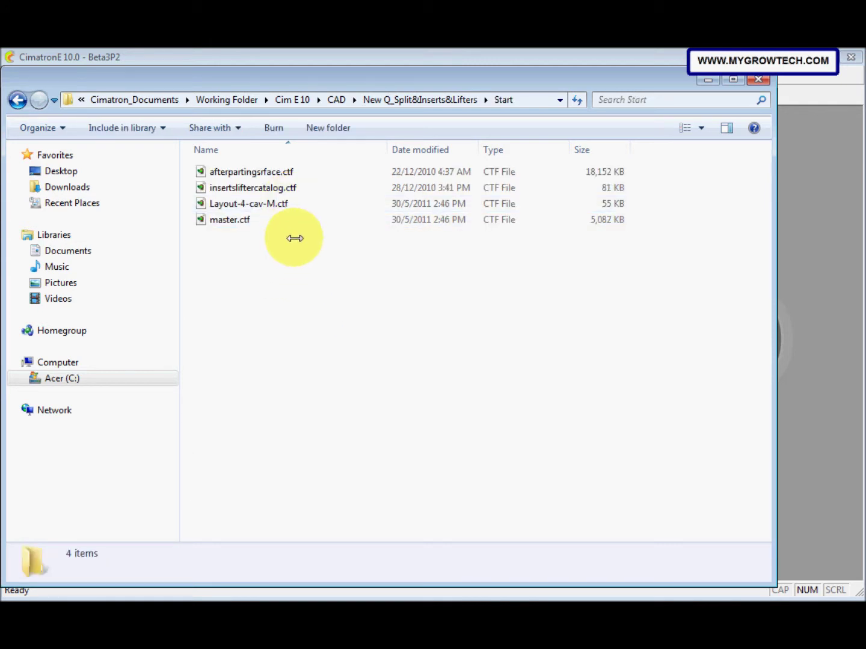
click(424, 101)
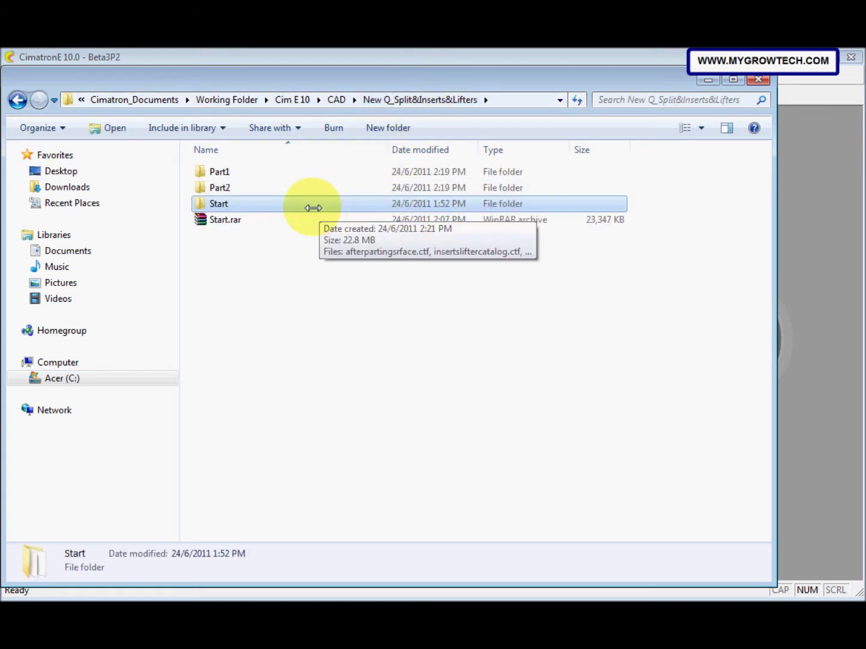
click(281, 205)
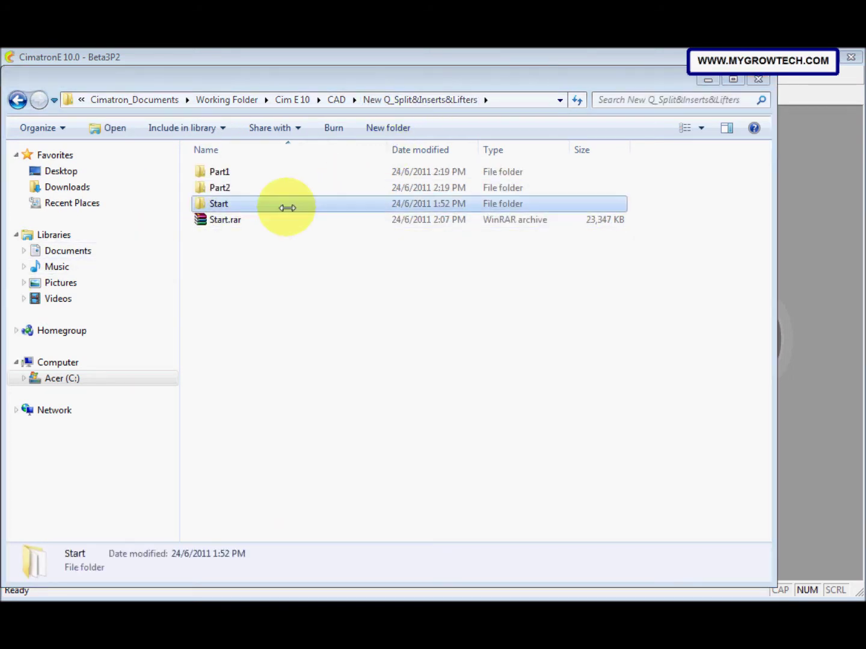
double_click(308, 204)
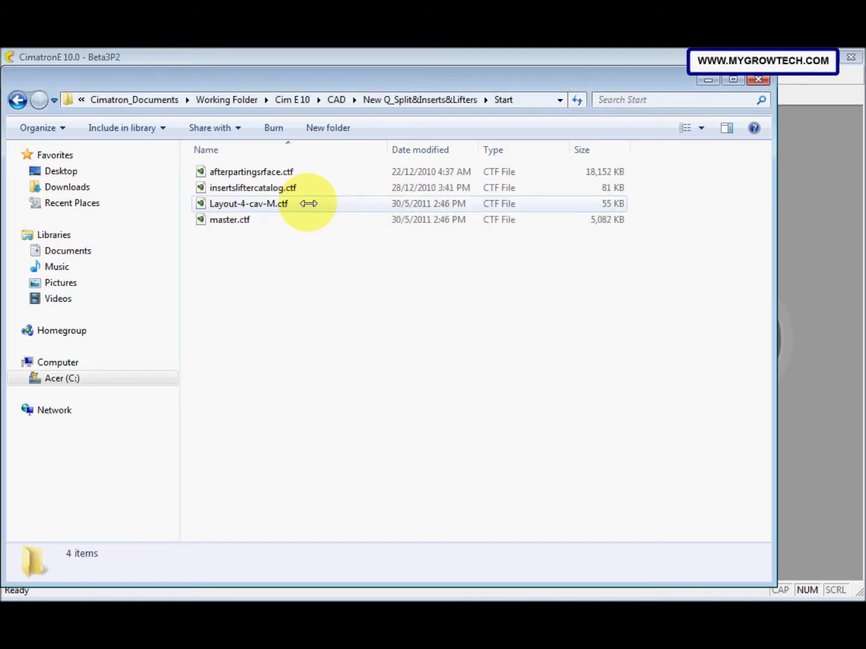
- Move Layout-4-cav-M.ctf and master.ctf from the Start folder into the Part1 folder
click(267, 222)
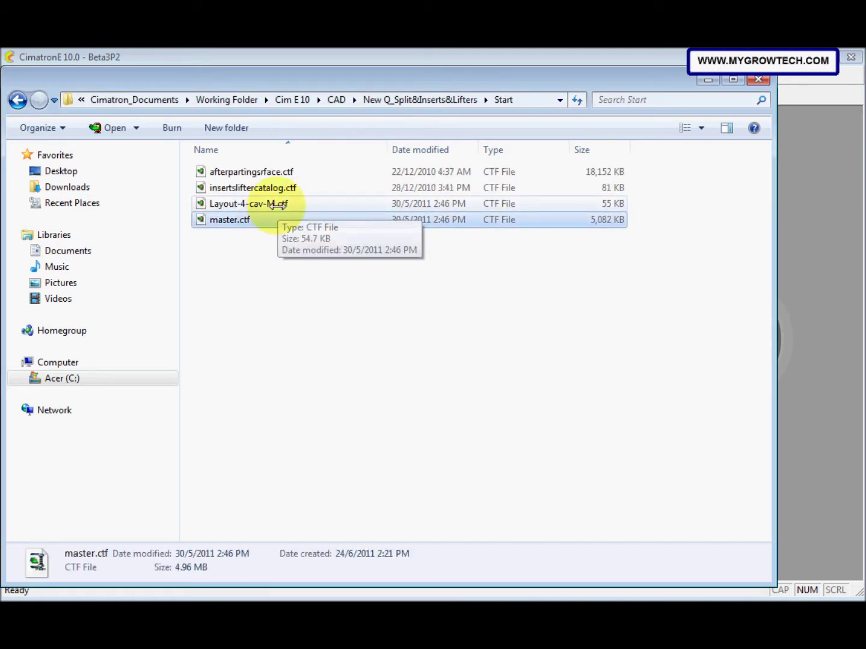
ctrl+click(277, 205)
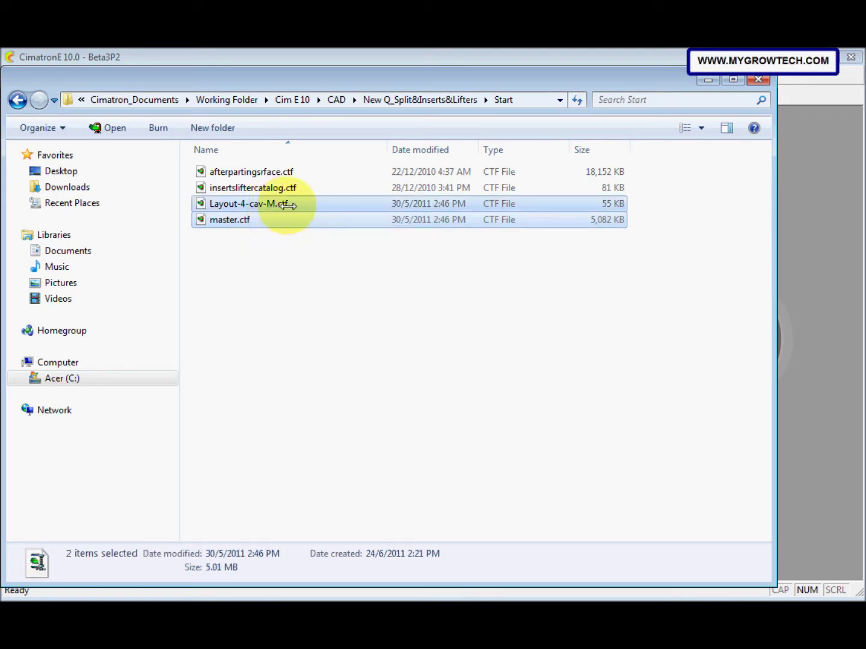
right_click(293, 211)
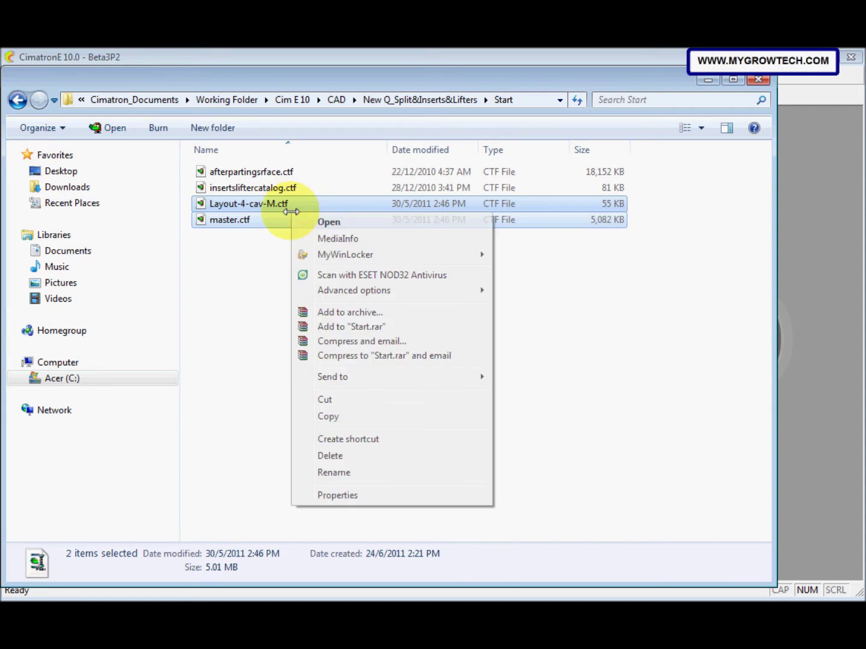
click(345, 398)
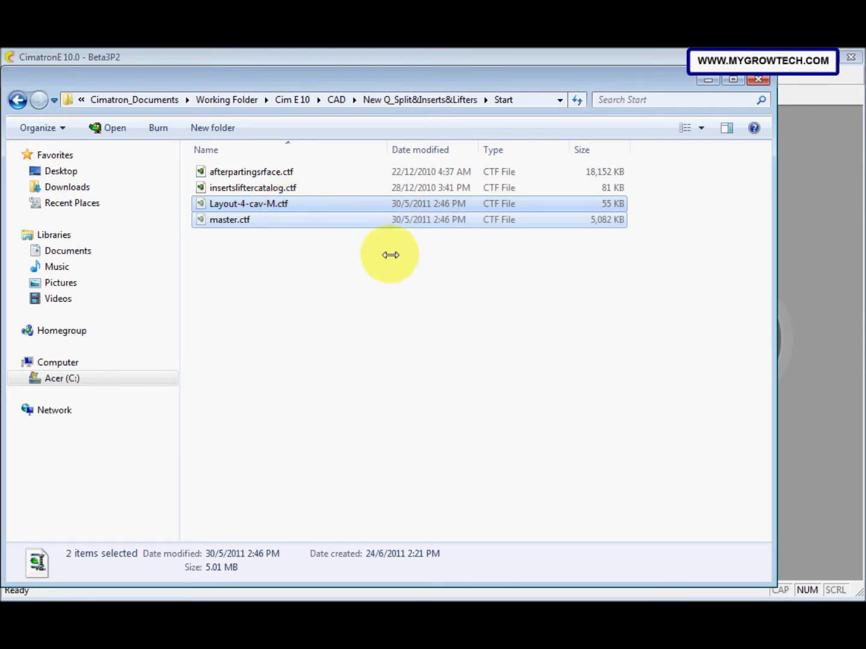
click(421, 100)
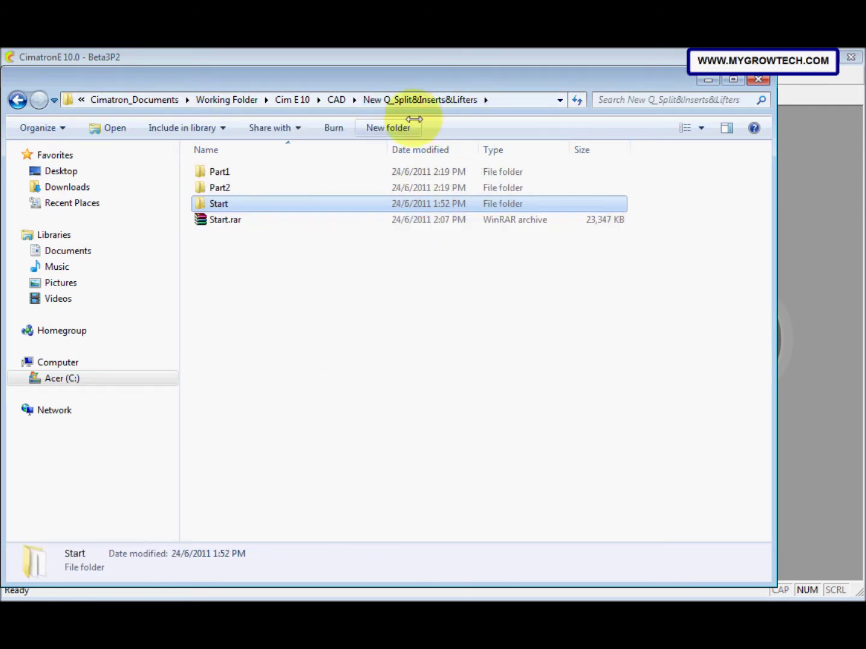
double_click(333, 173)
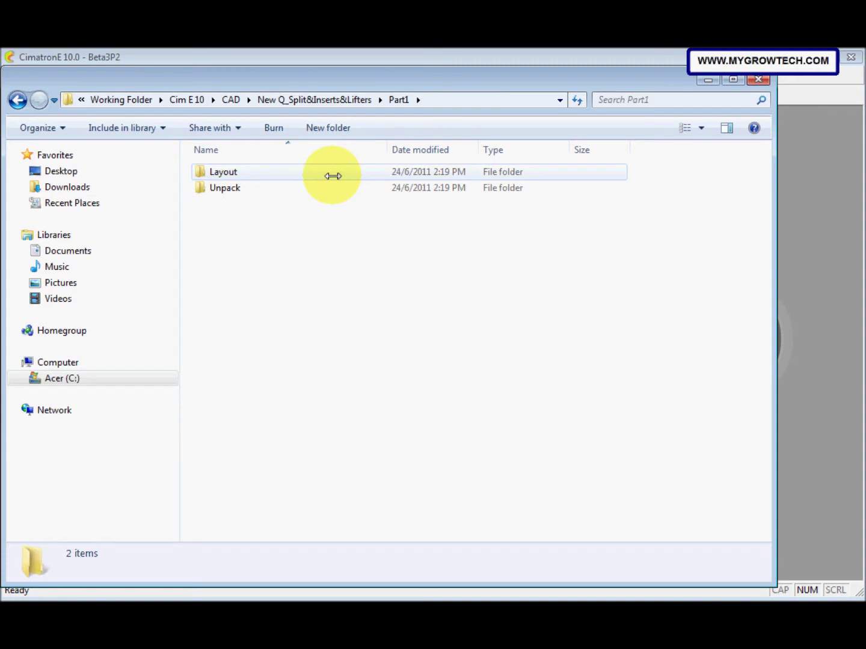
right_click(300, 236)
click(336, 340)
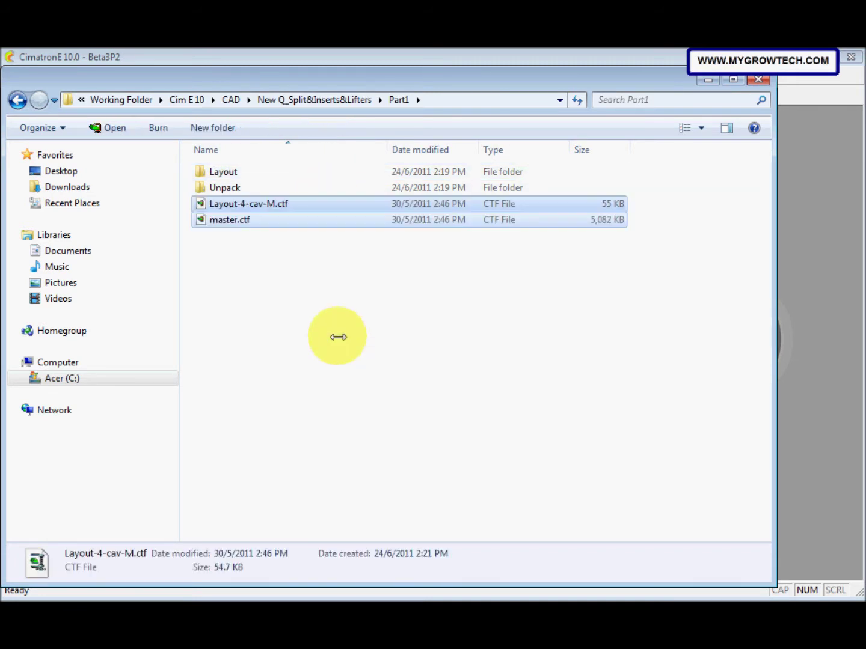
click(331, 283)
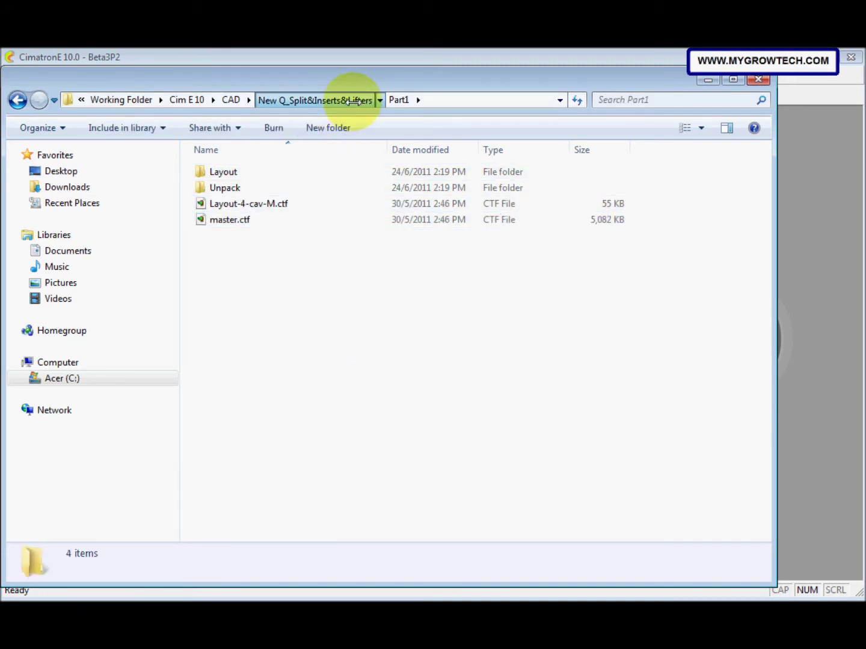
- Move afterpartingsrface.ctf and insertsliftercatalog.ctf from the Start folder into the Part2 folder
click(354, 100)
double_click(306, 200)
drag(293, 210, 314, 170)
right_click(315, 172)
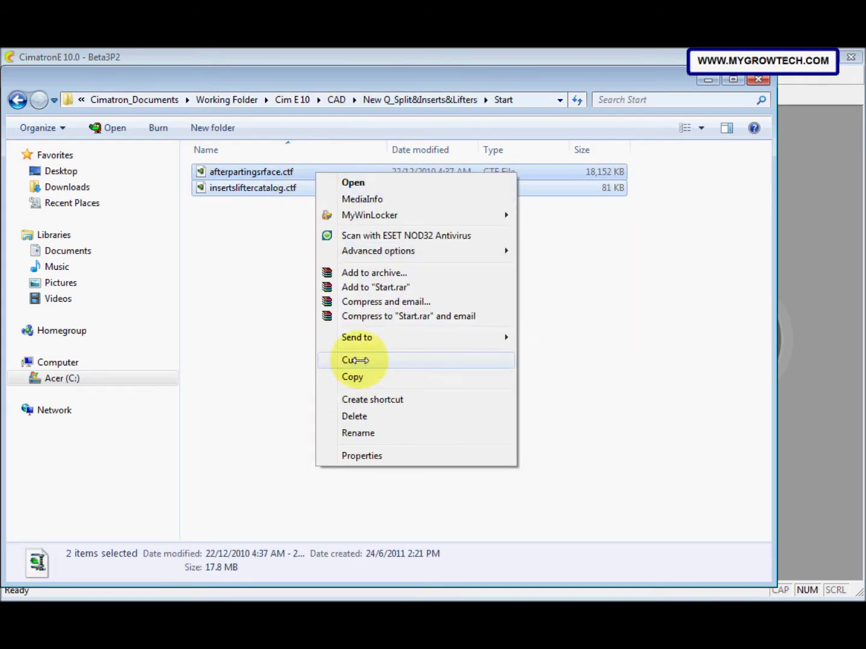
click(355, 360)
click(443, 99)
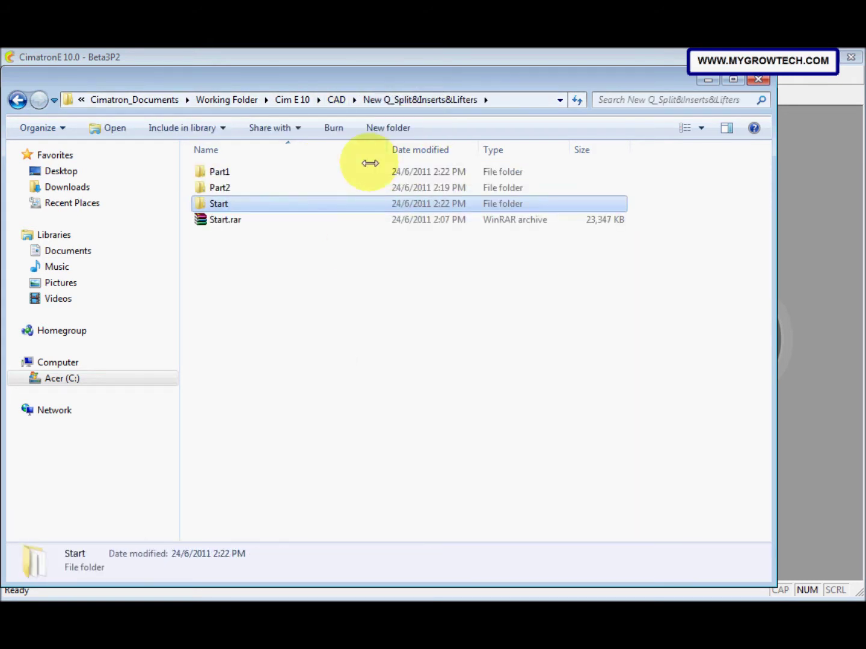
double_click(337, 187)
right_click(306, 220)
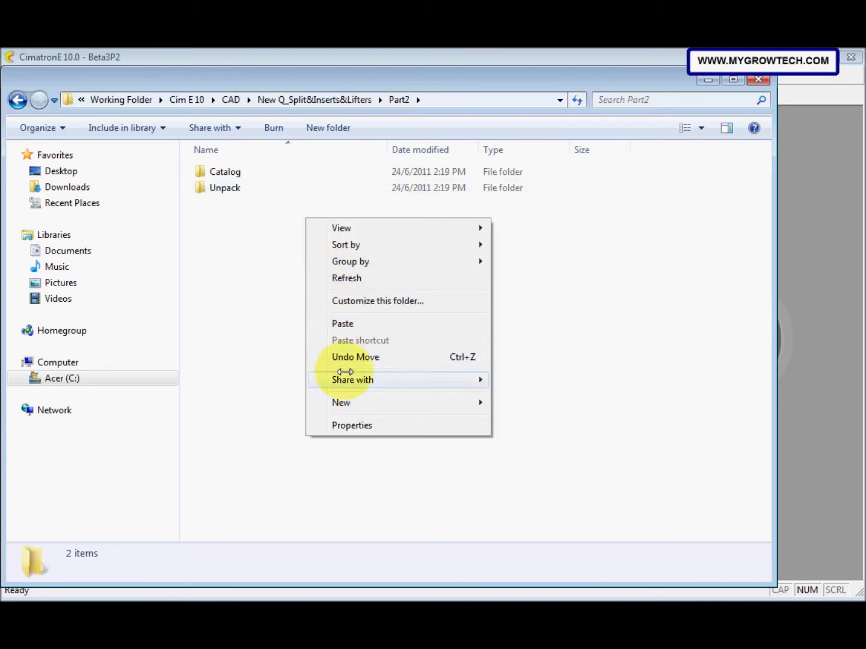
click(346, 324)
click(301, 295)
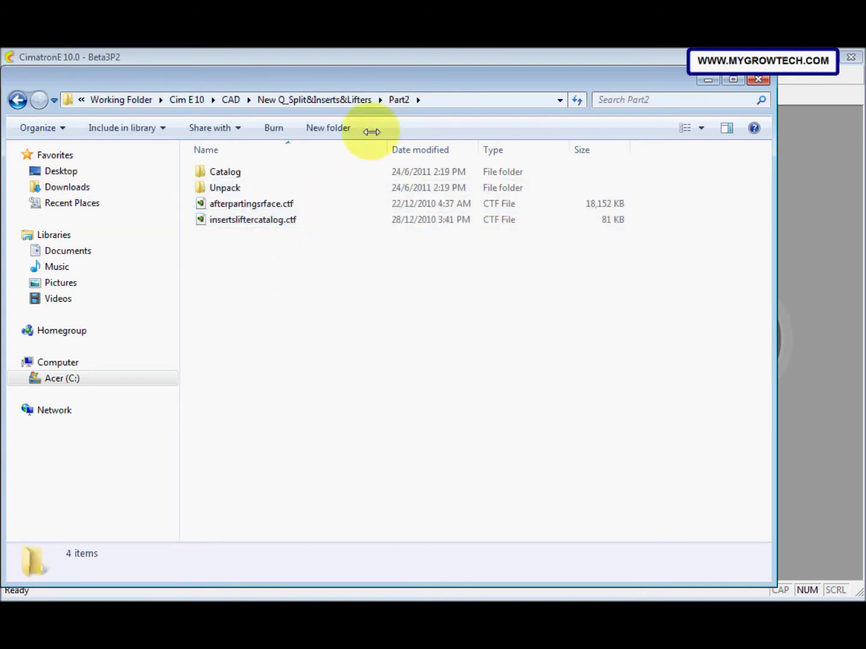
- Delete the emptied Start folder from the New Q_Split&Inserts&Lifters folder
click(367, 98)
click(322, 203)
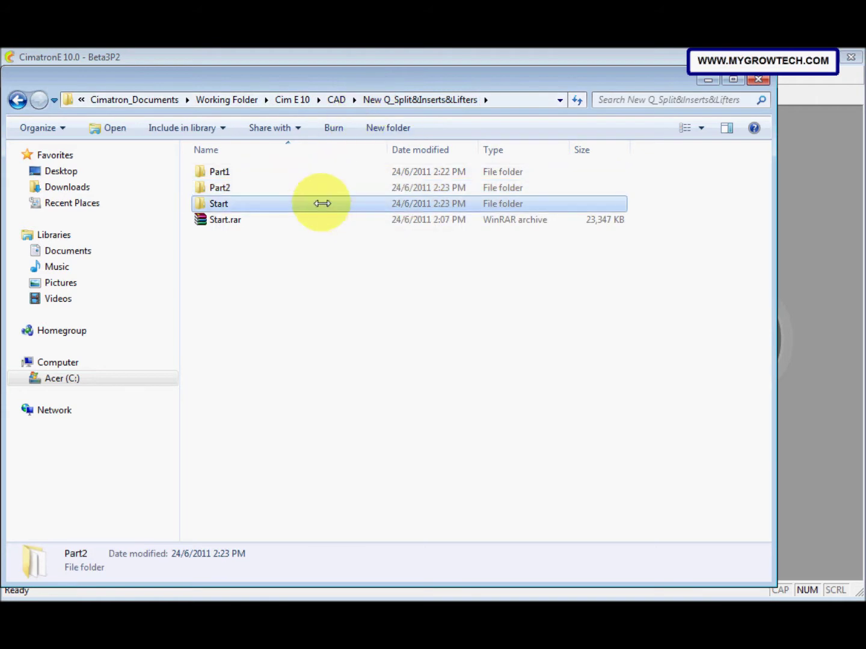
key(Delete)
key(Return)
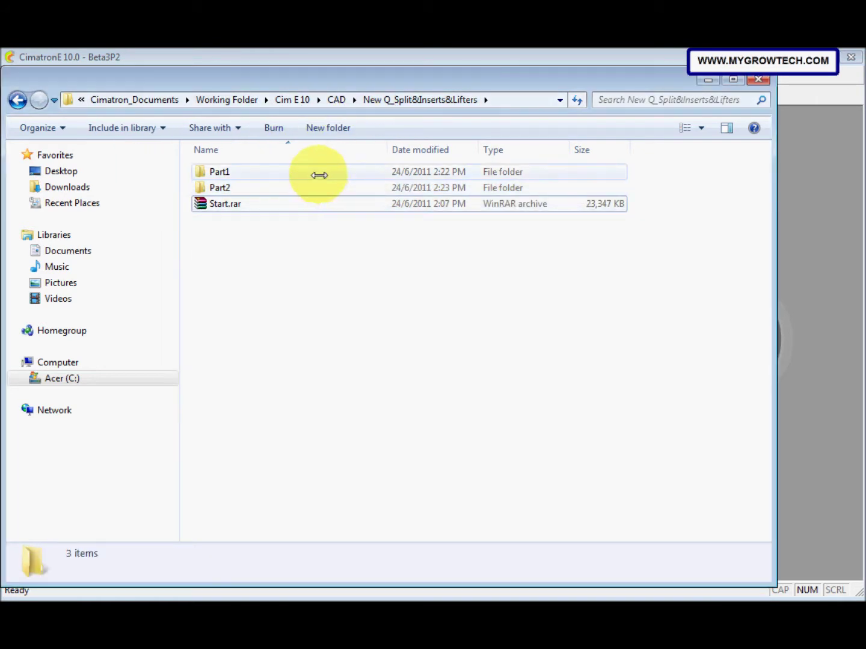
- Switch to CimatronE, start the Unpack command and browse to C:\Cimatron_Documents\Working Folder\Cim E 10
click(710, 80)
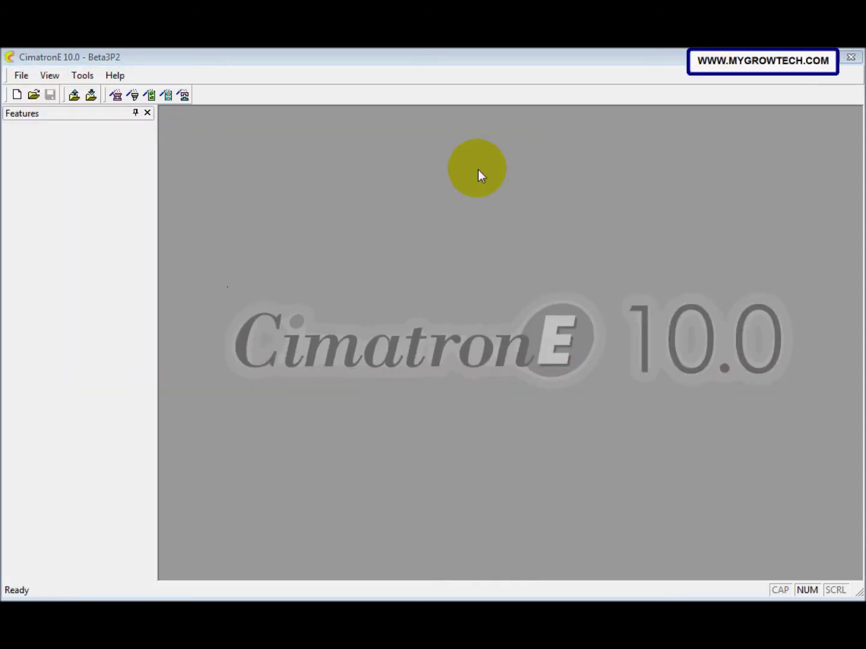
click(19, 74)
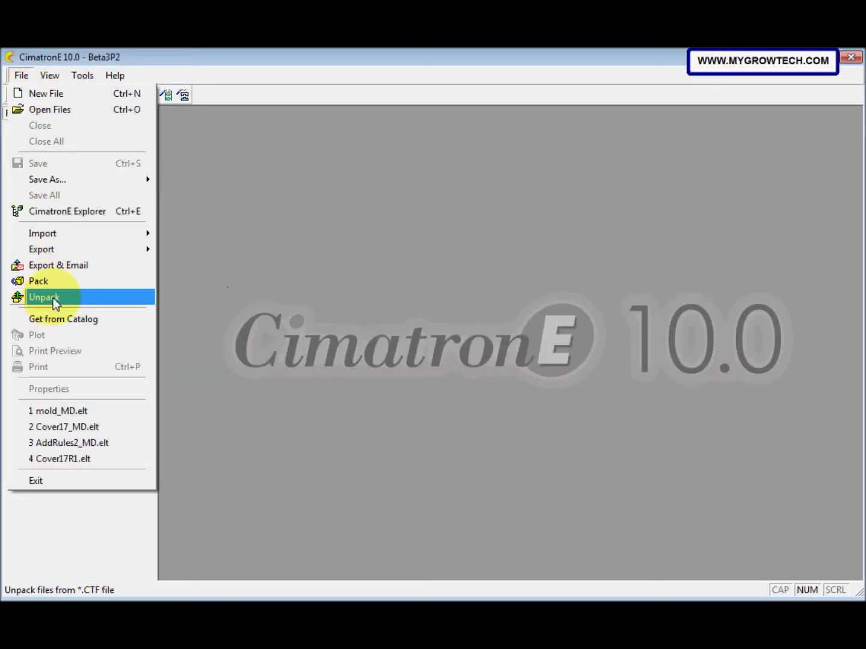
click(122, 290)
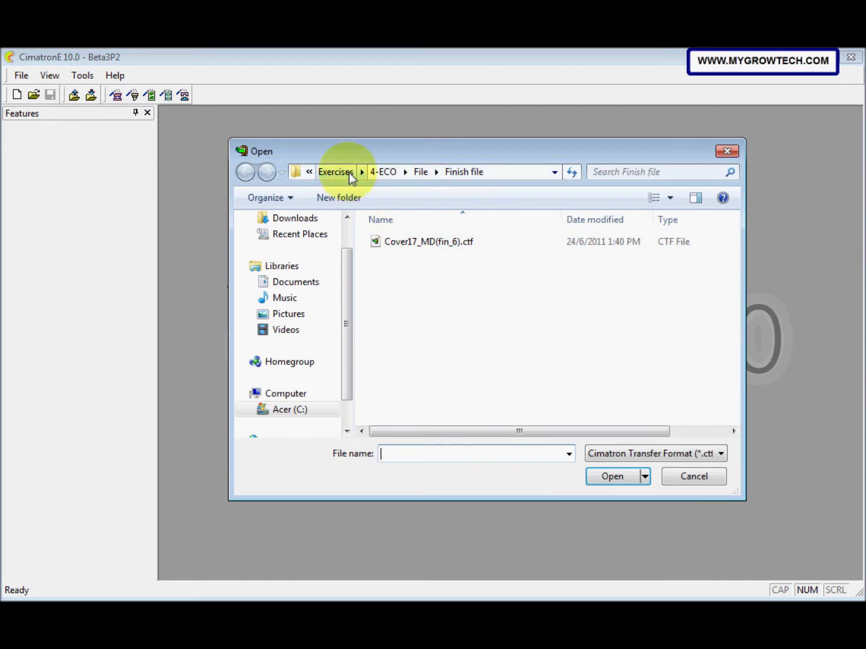
click(341, 173)
click(291, 409)
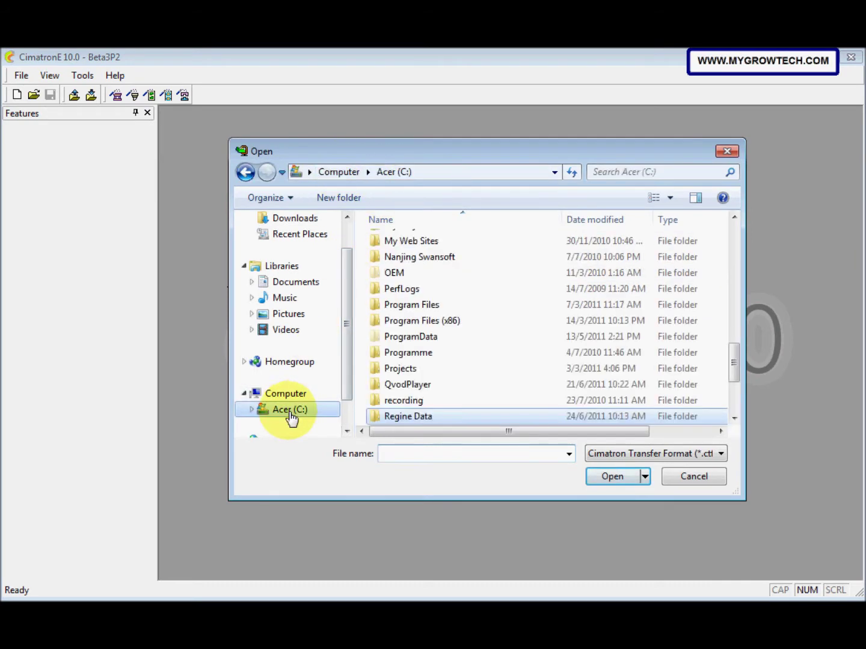
scroll(472, 302, up, 9)
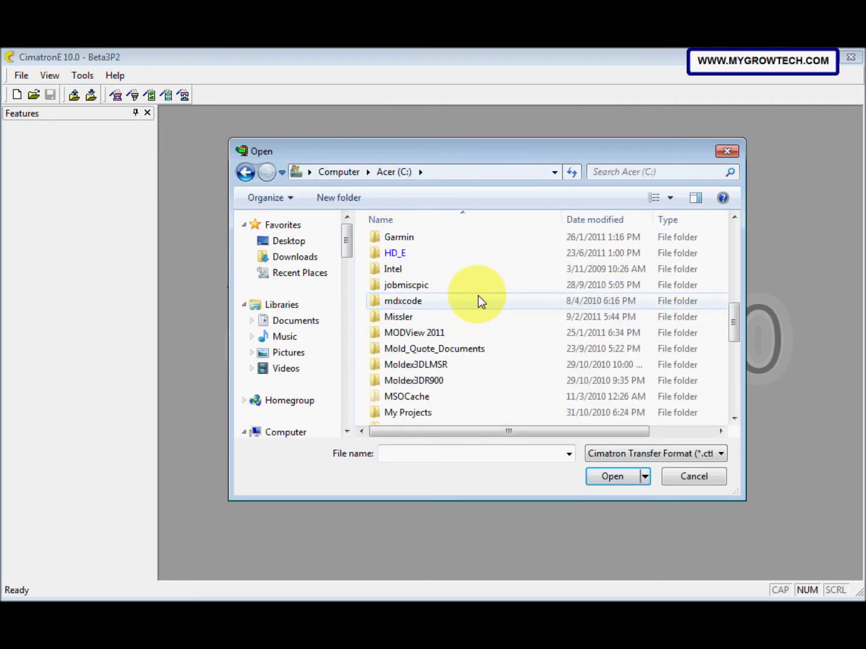
scroll(478, 295, up, 4)
double_click(482, 355)
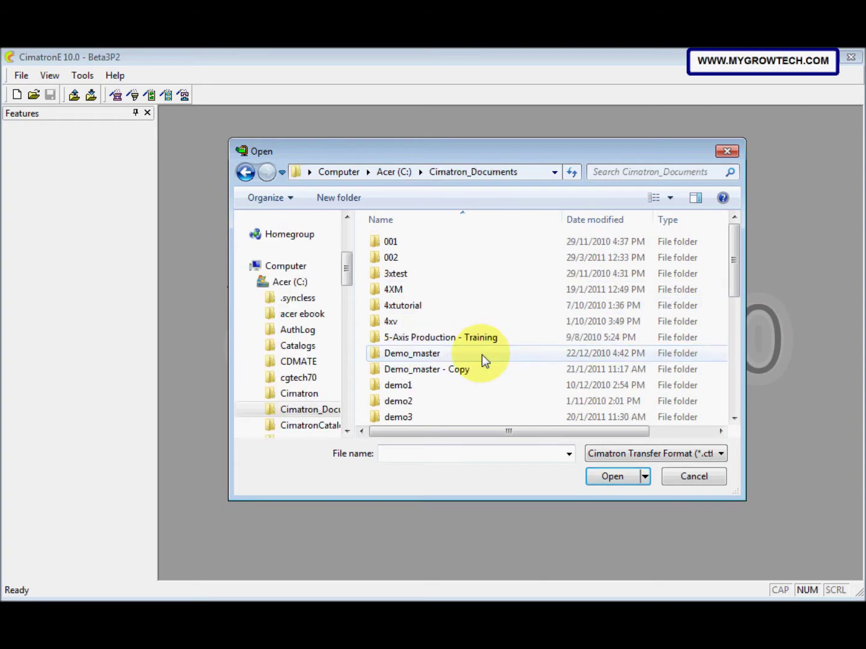
scroll(480, 303, down, 4)
scroll(479, 300, down, 3)
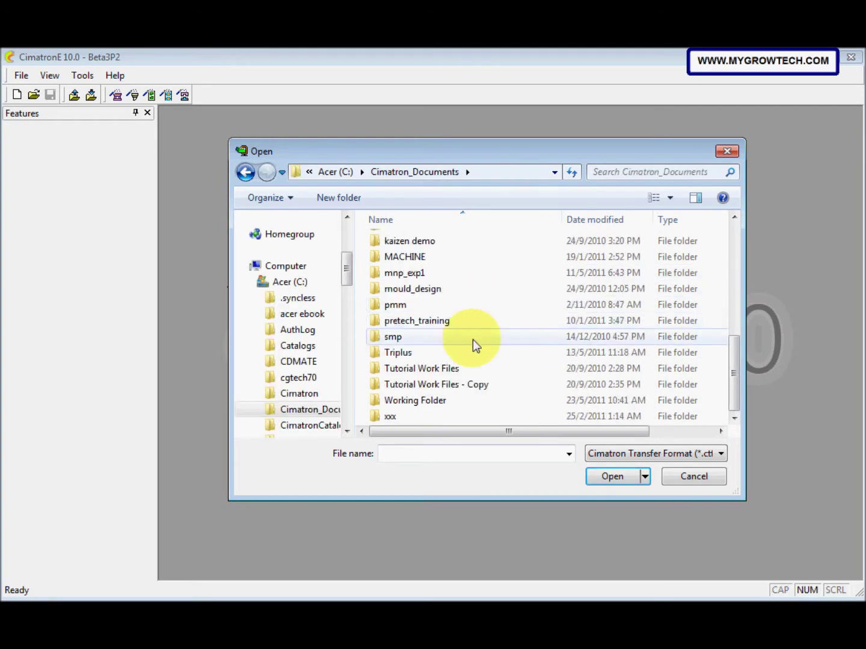
double_click(447, 401)
double_click(464, 258)
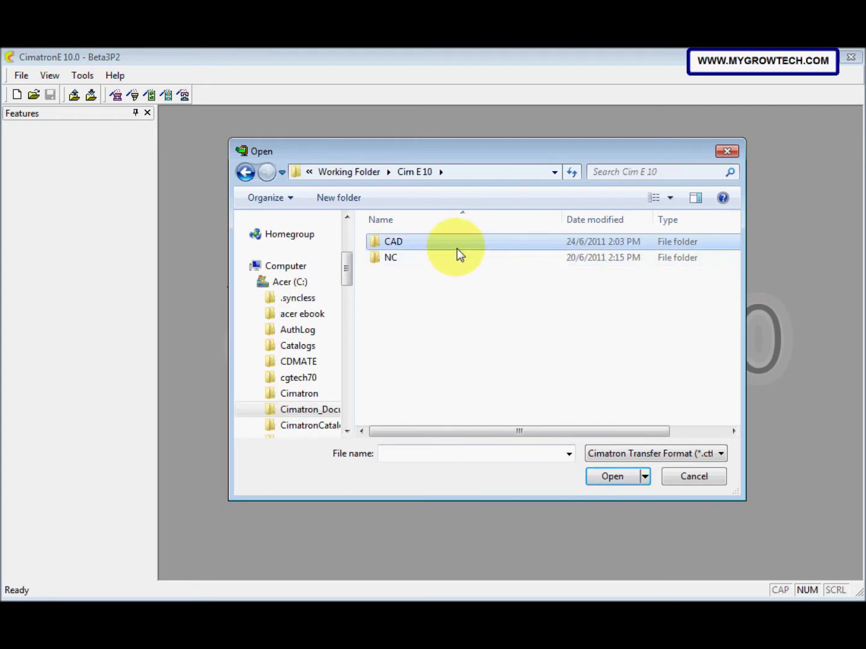
- Open Layout-4-cav-M.ctf from CAD\New Q_Split&Inserts&Lifters\Part1 for unpacking
double_click(458, 249)
scroll(456, 306, down, 3)
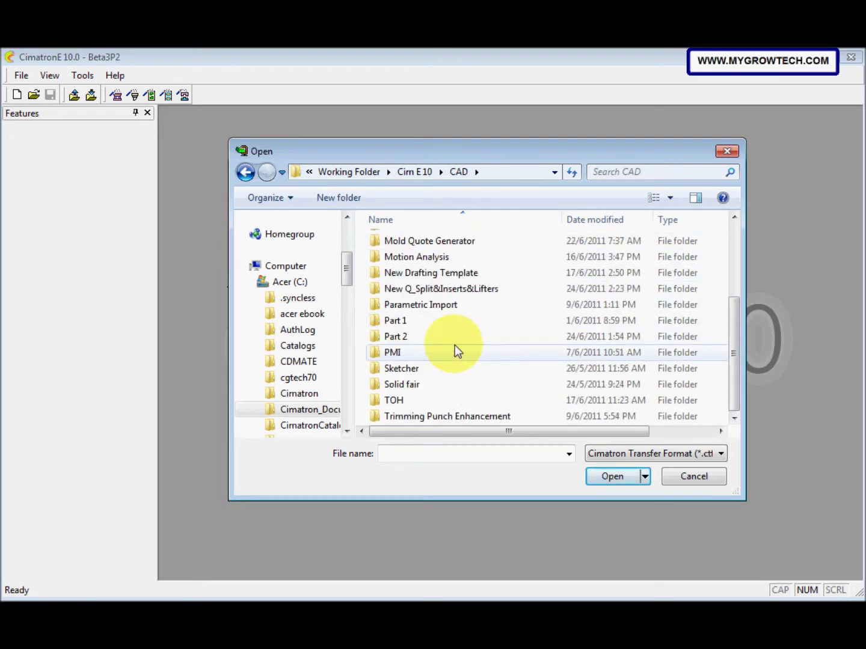
double_click(458, 289)
double_click(430, 244)
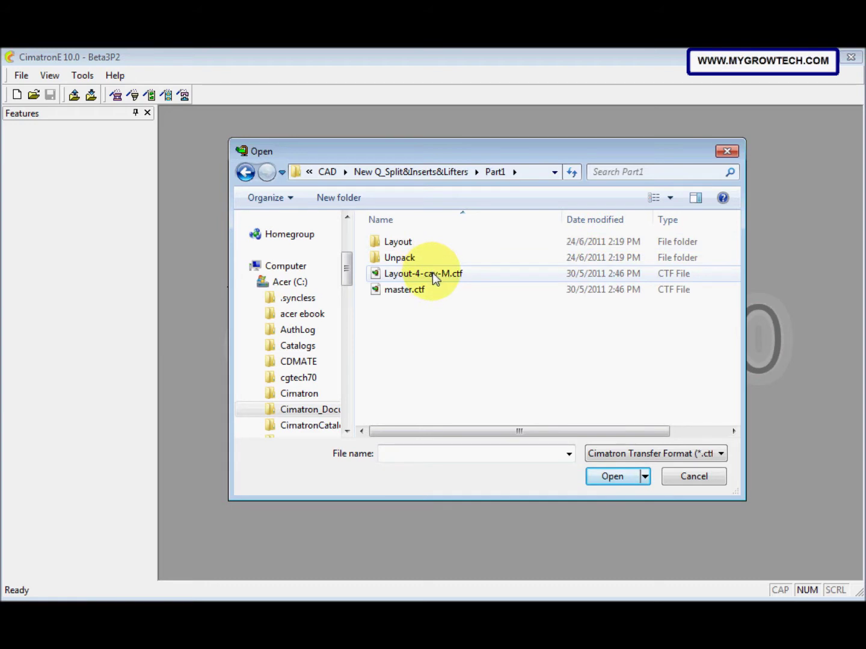
click(435, 274)
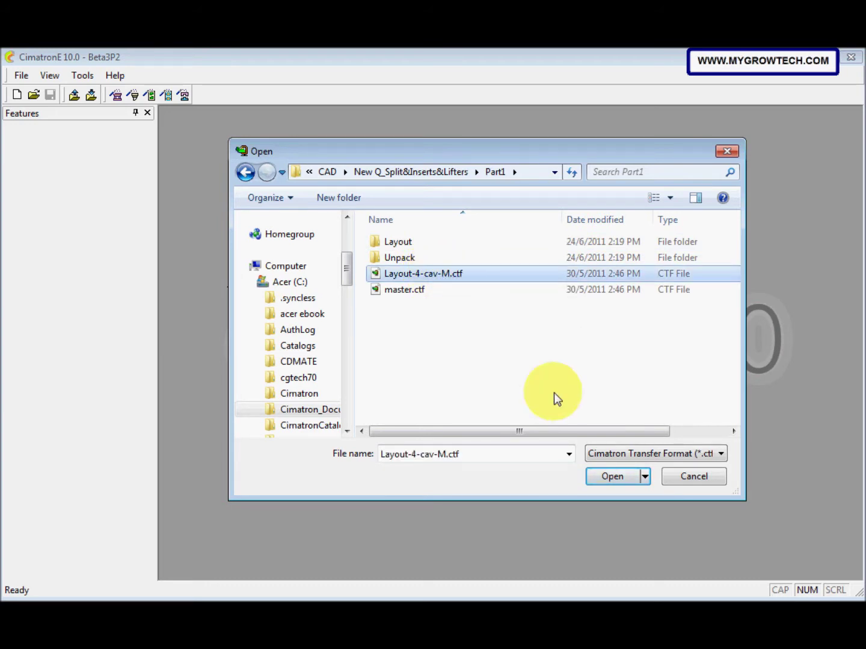
click(609, 476)
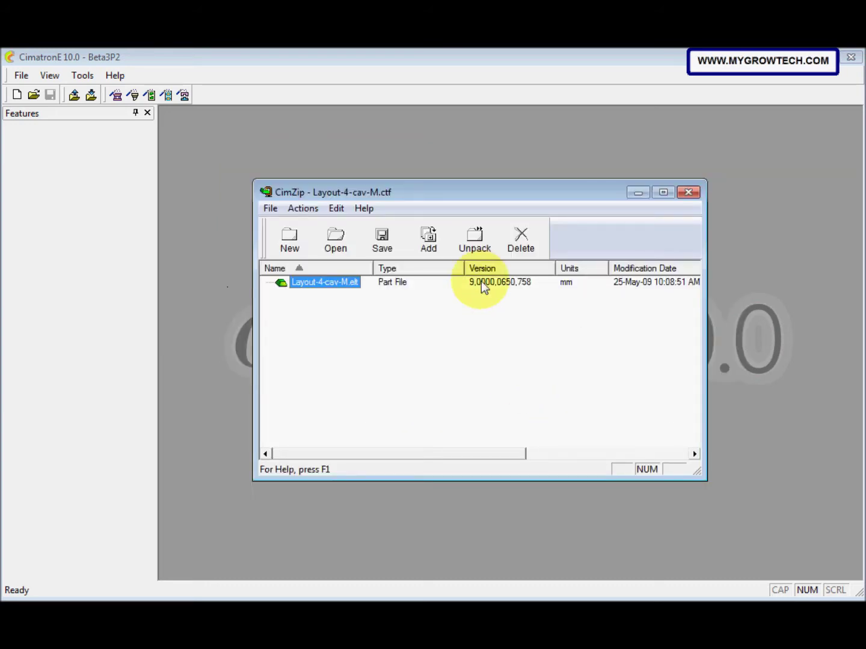
- Set the unpack destination of Layout-4-cav-M to the Layout folder inside New Q_Split&Inserts&Lifters\Part1
click(475, 249)
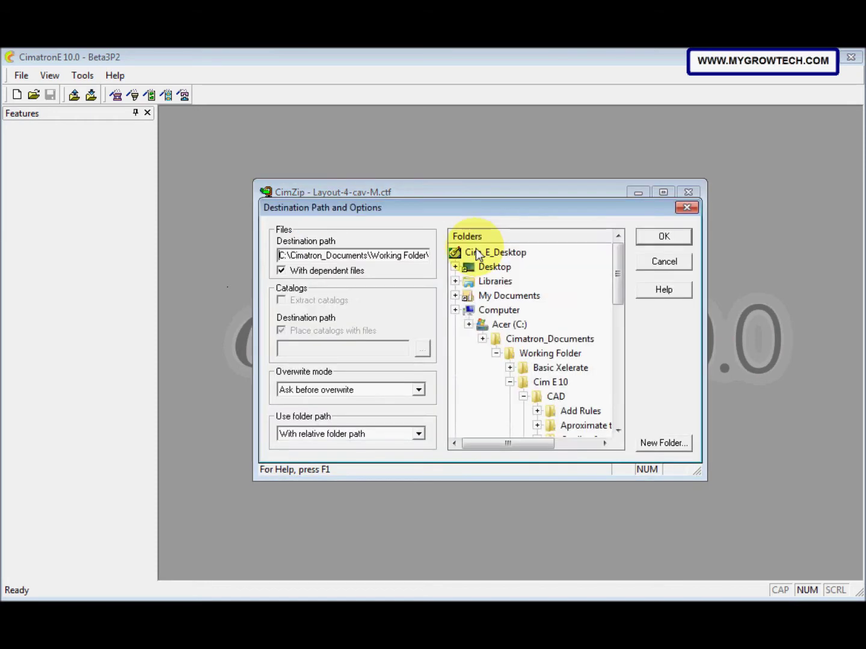
drag(619, 310, 619, 314)
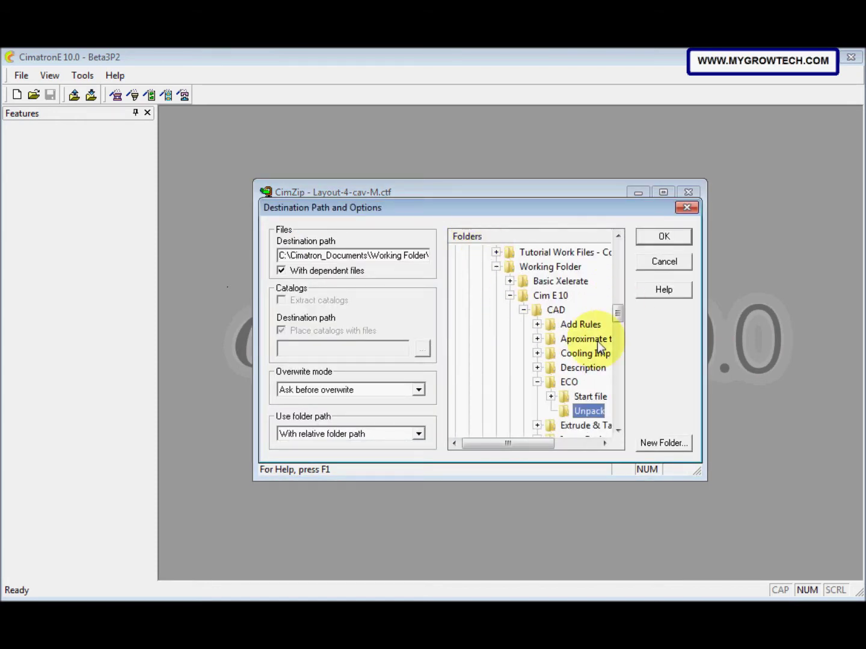
drag(522, 445, 545, 446)
scroll(549, 441, down, 3)
click(544, 383)
double_click(544, 383)
click(534, 398)
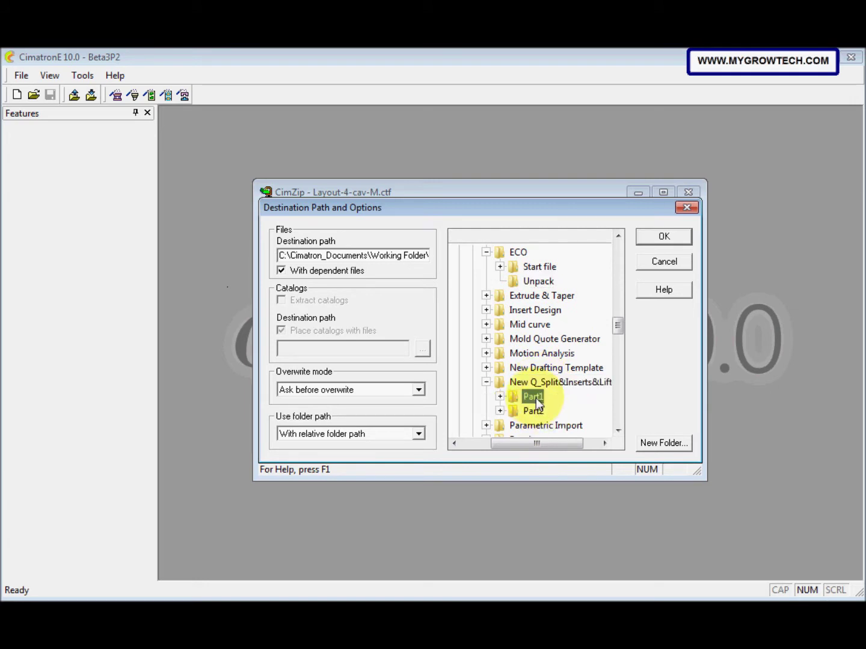
click(545, 410)
scroll(559, 435, down, 2)
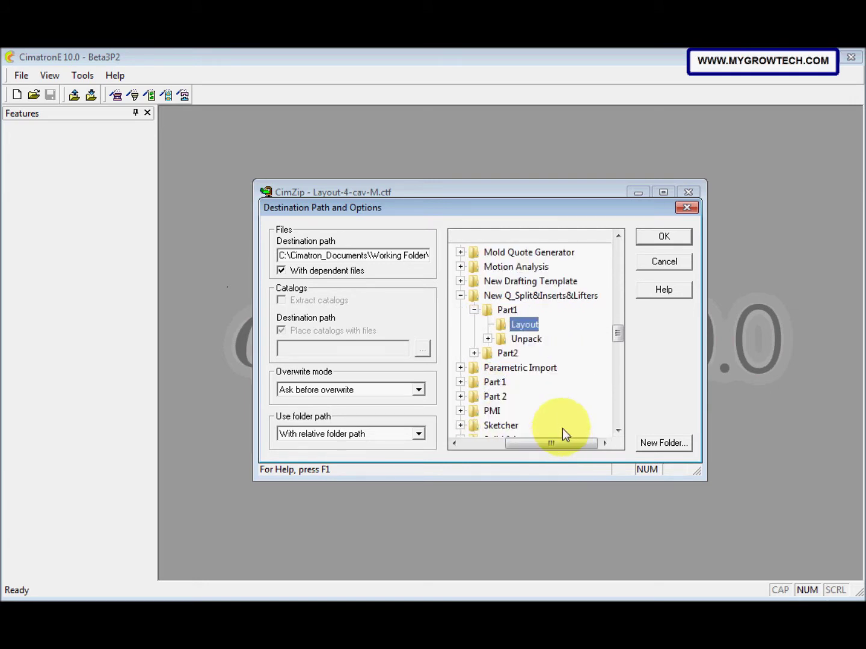
- Unpack the layout file with the folder path option Without folder history, and close CimZip
click(418, 434)
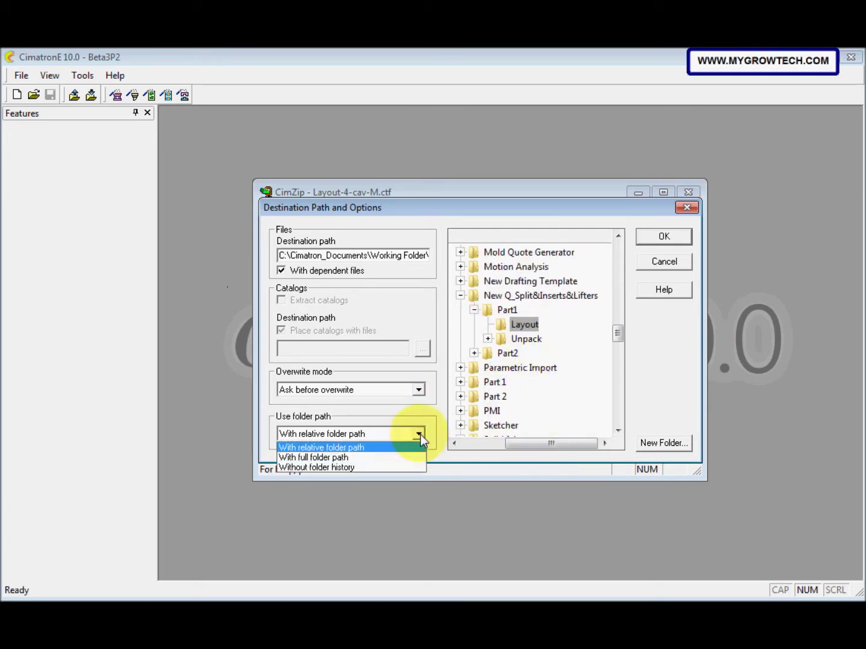
click(392, 467)
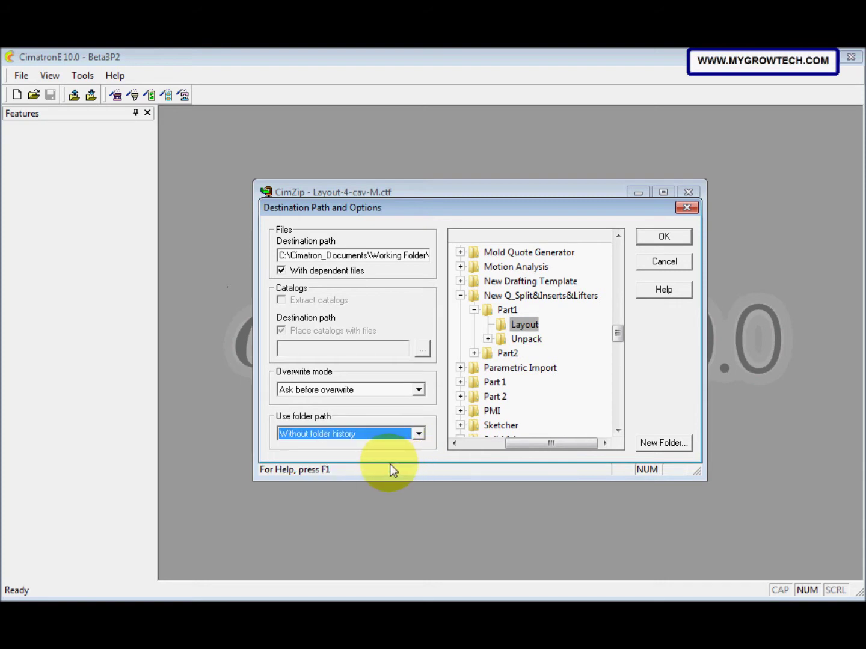
click(650, 241)
click(561, 374)
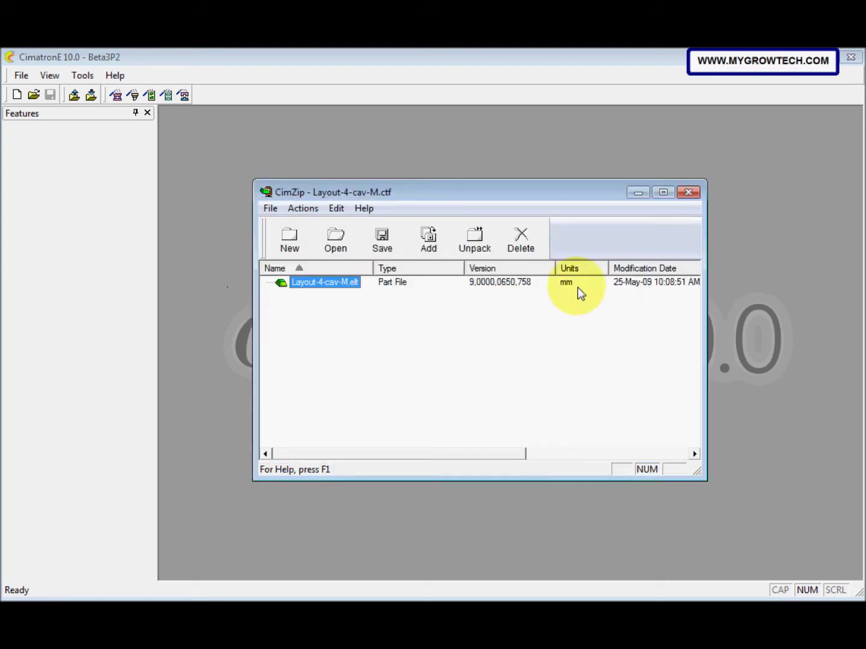
click(688, 192)
- Start another unpack and open master.ctf from the Part1 folder
click(18, 75)
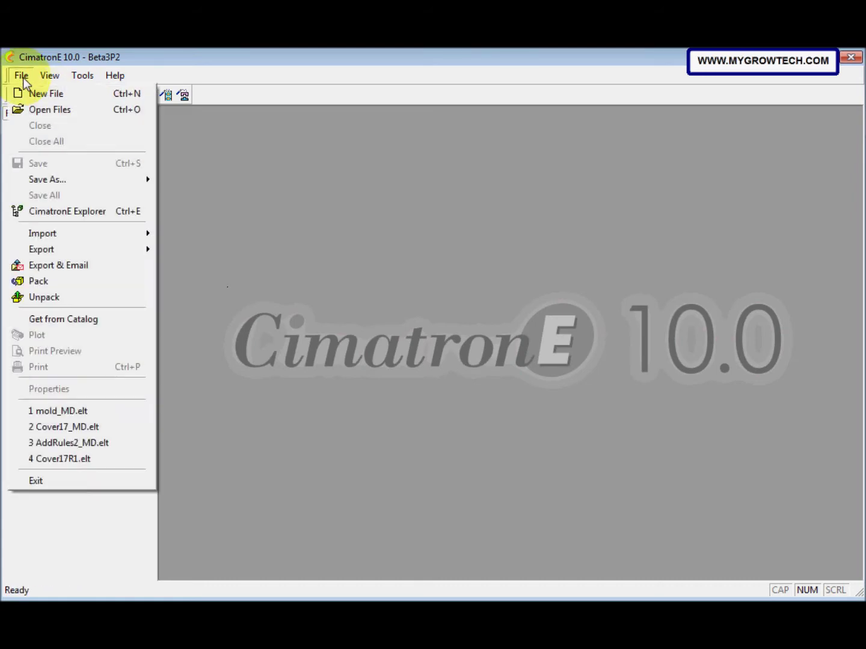
click(63, 292)
click(411, 291)
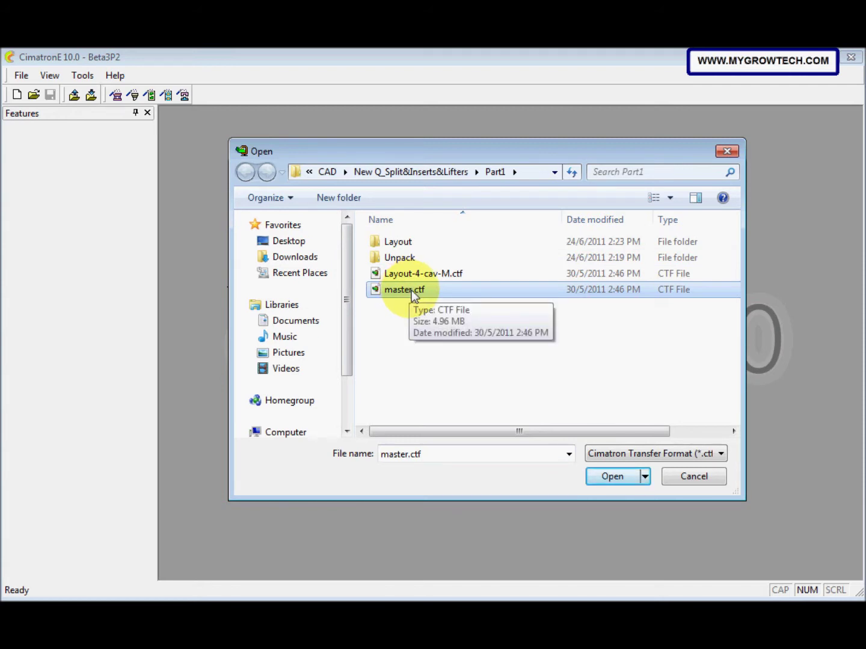
click(611, 477)
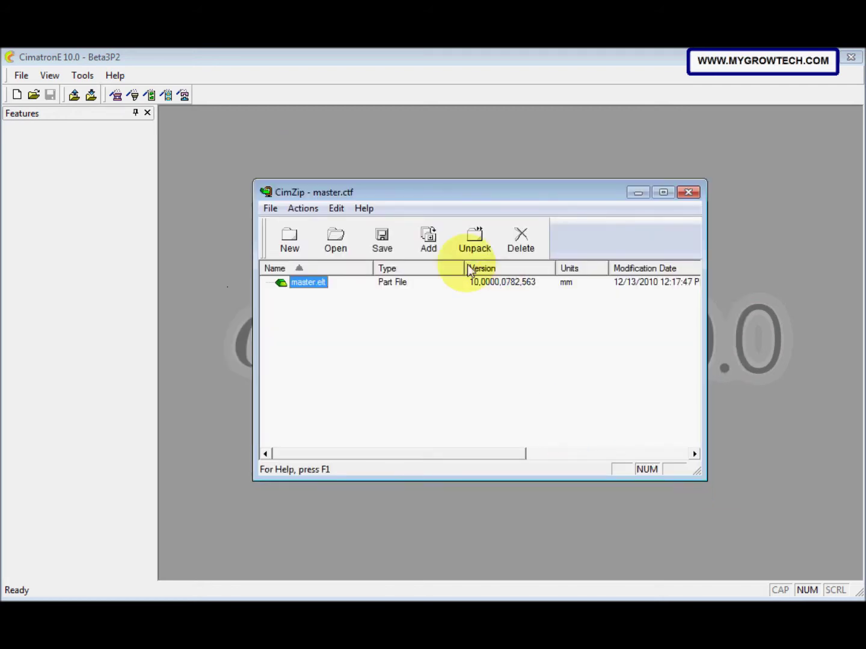
- Unpack master.ctf into Part1\Unpack using Without folder history, and close CimZip
click(472, 242)
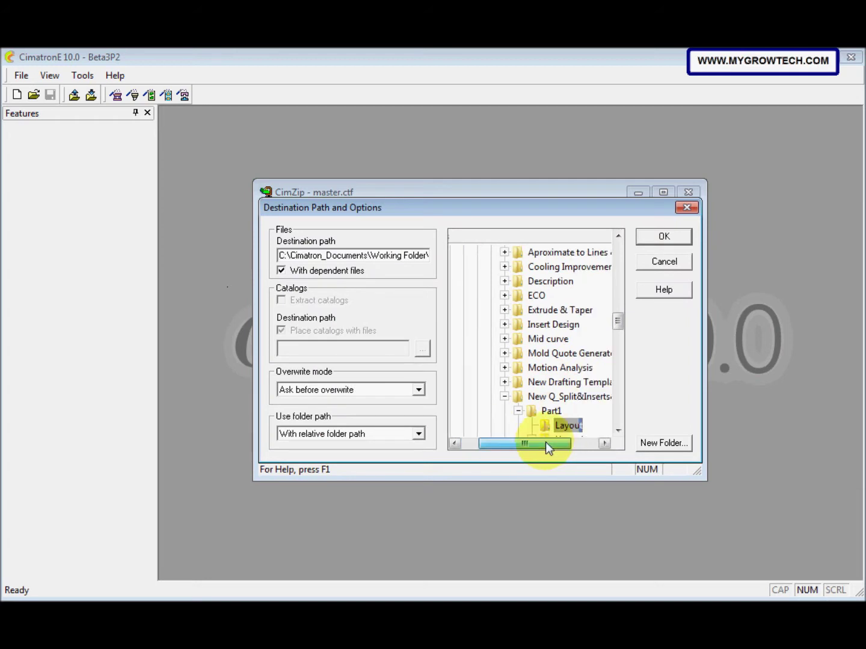
click(543, 313)
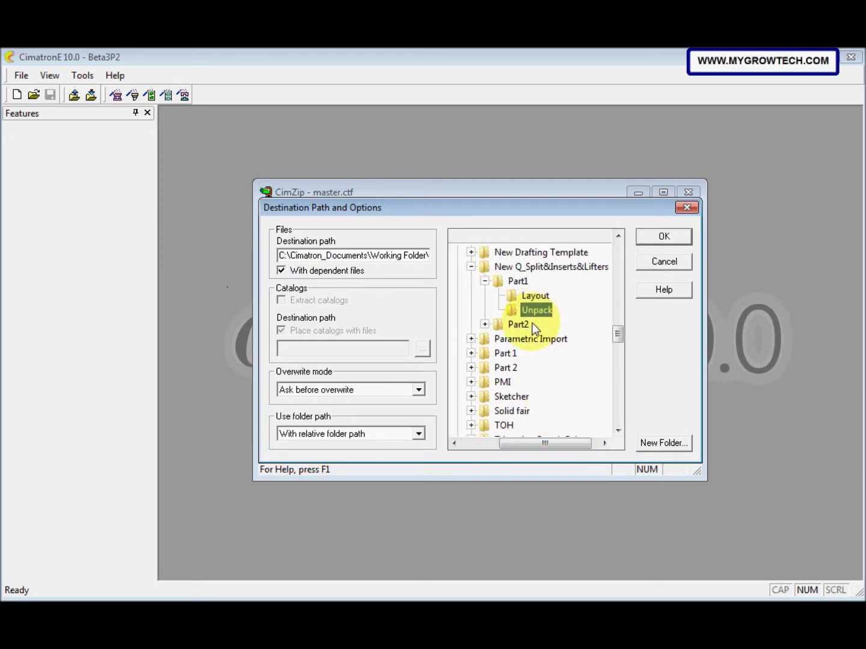
click(418, 434)
click(406, 466)
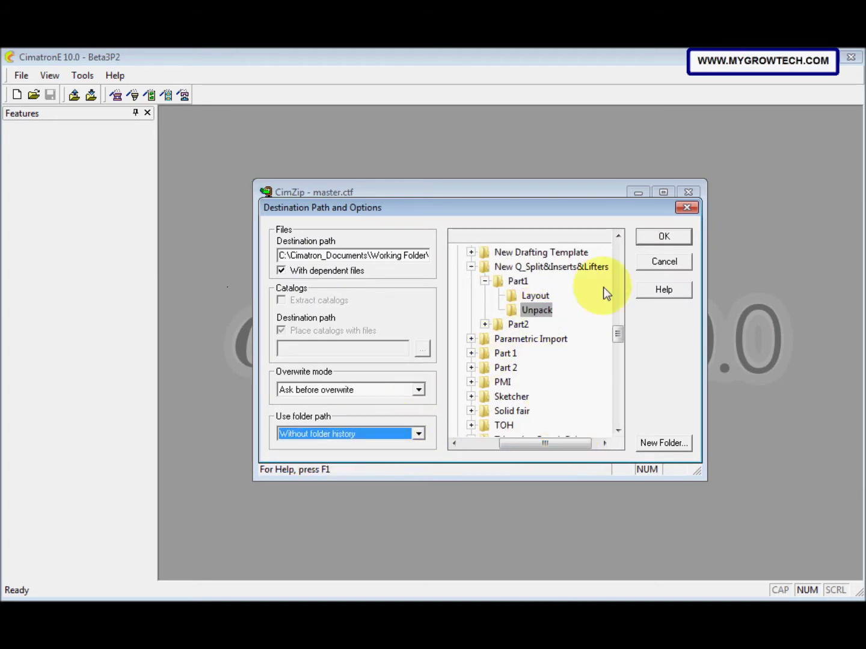
click(658, 240)
click(564, 370)
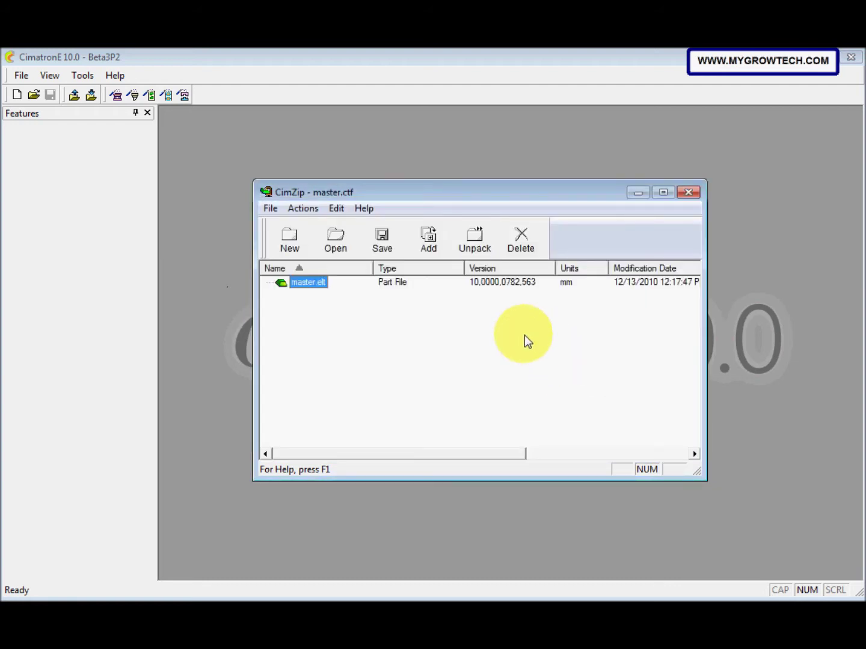
click(647, 194)
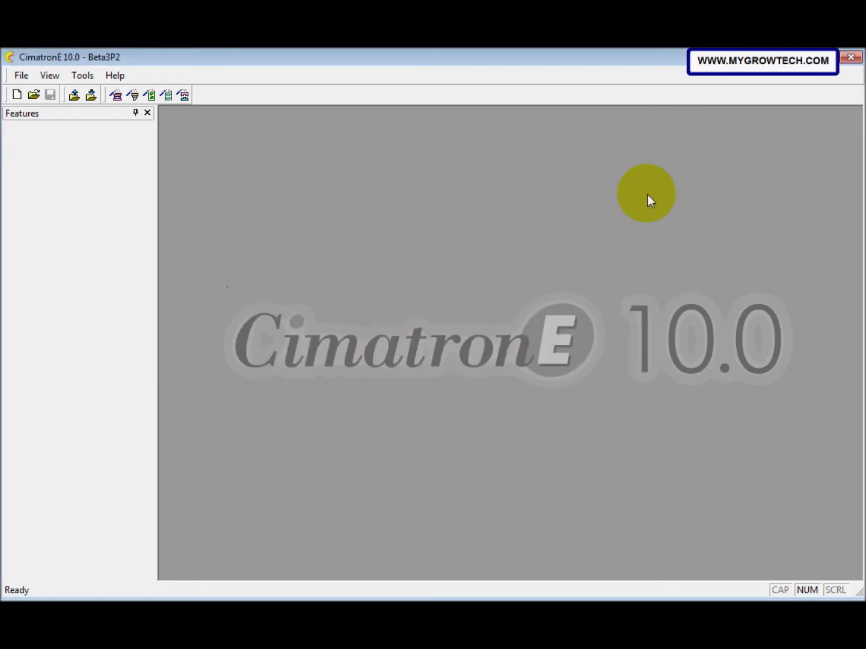
- Start another unpack and open afterpartingsrface.ctf from the New Q_Split&Inserts&Lifters\Part2 folder
click(36, 76)
click(72, 283)
click(334, 240)
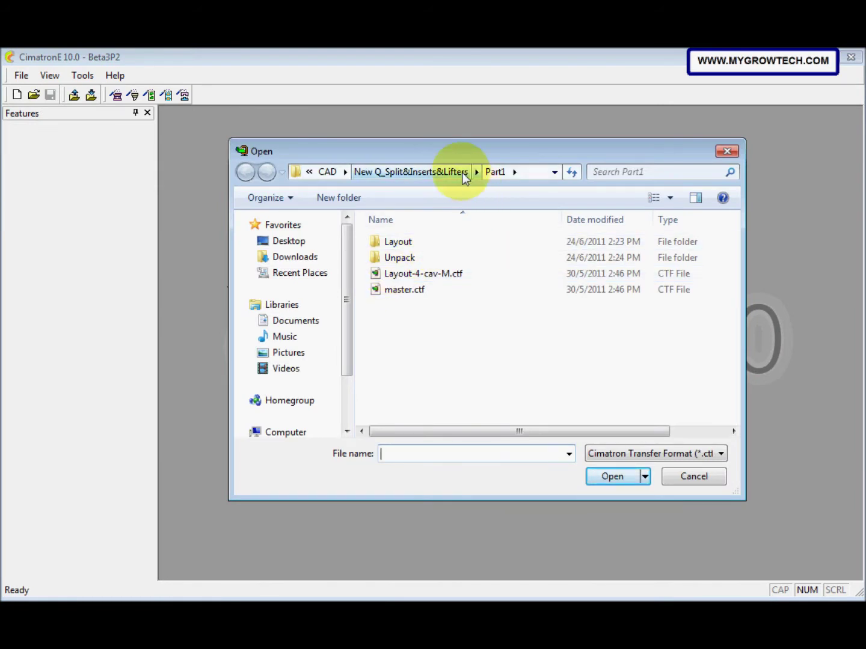
double_click(437, 244)
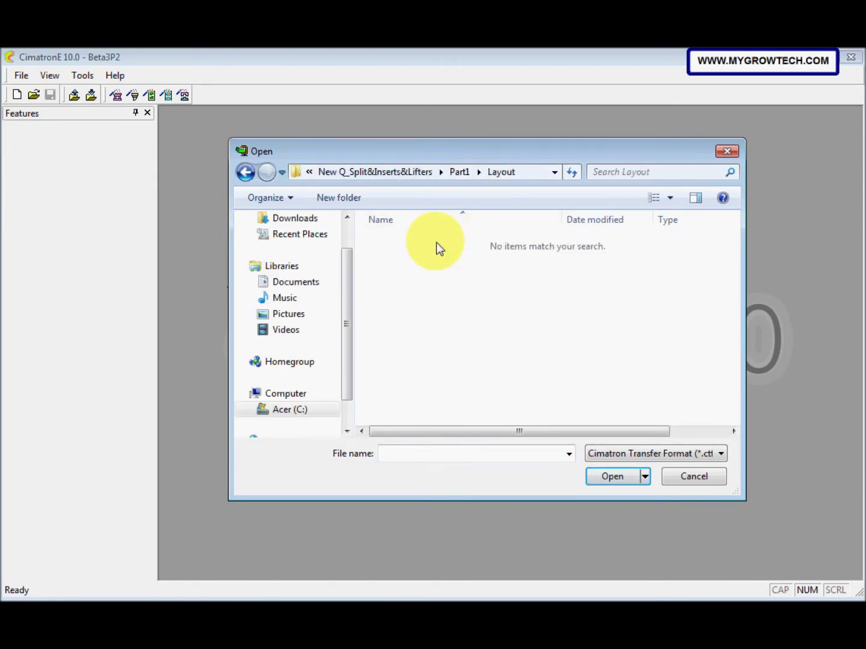
click(460, 175)
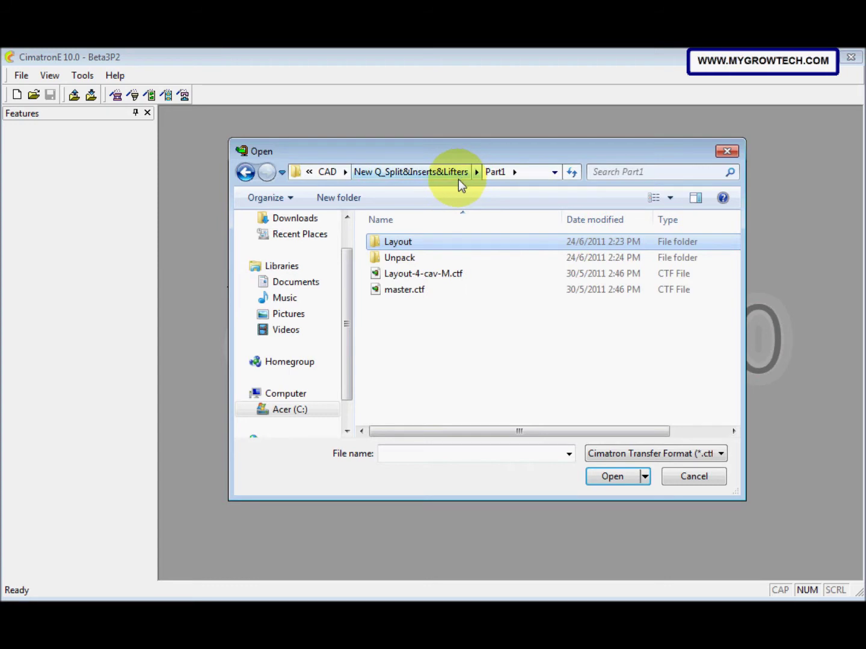
click(459, 175)
double_click(444, 259)
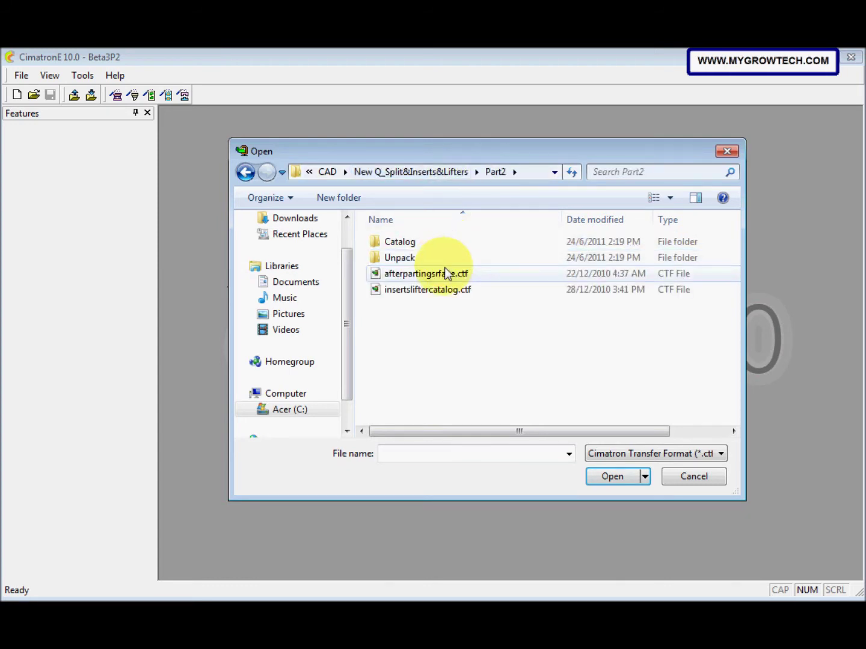
click(479, 275)
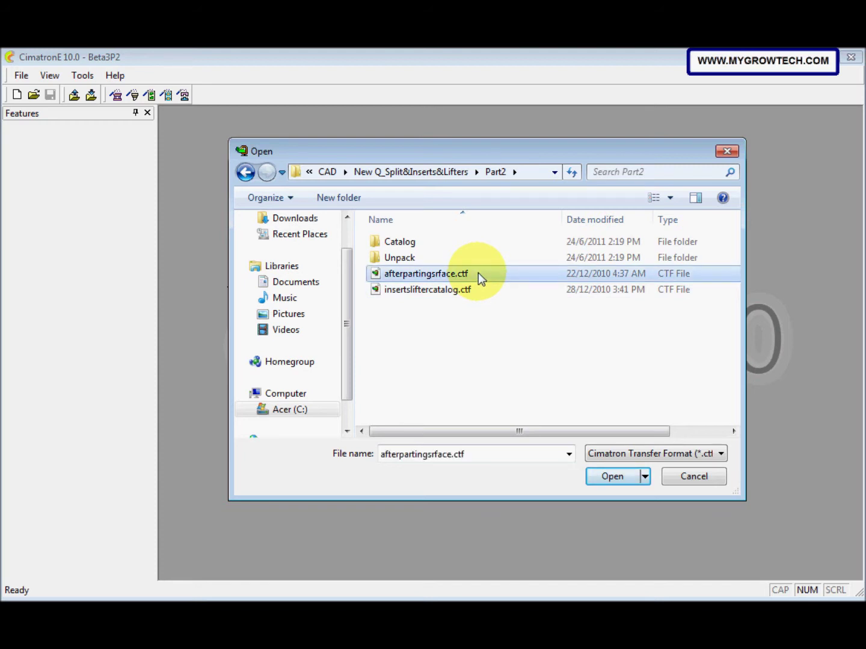
click(595, 475)
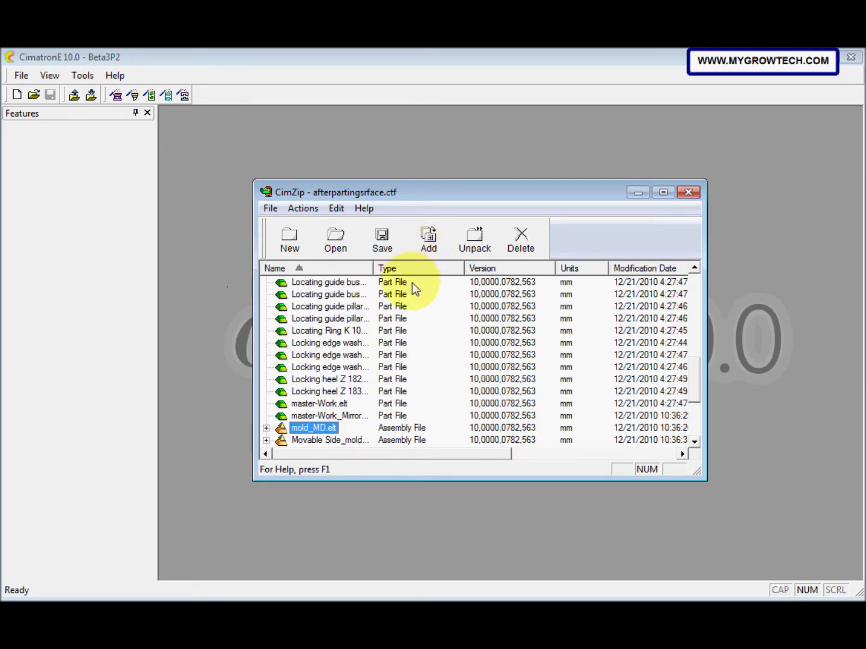
- Unpack all files of afterpartingsrface.ctf into Part2\Unpack using Without folder history, and close CimZip
key(ctrl+a)
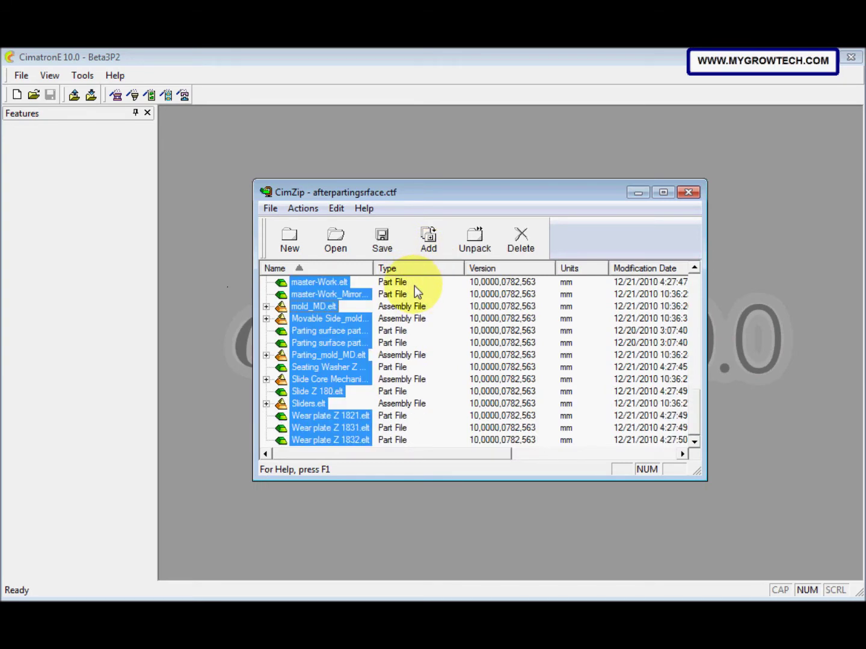
click(483, 248)
drag(505, 446, 534, 448)
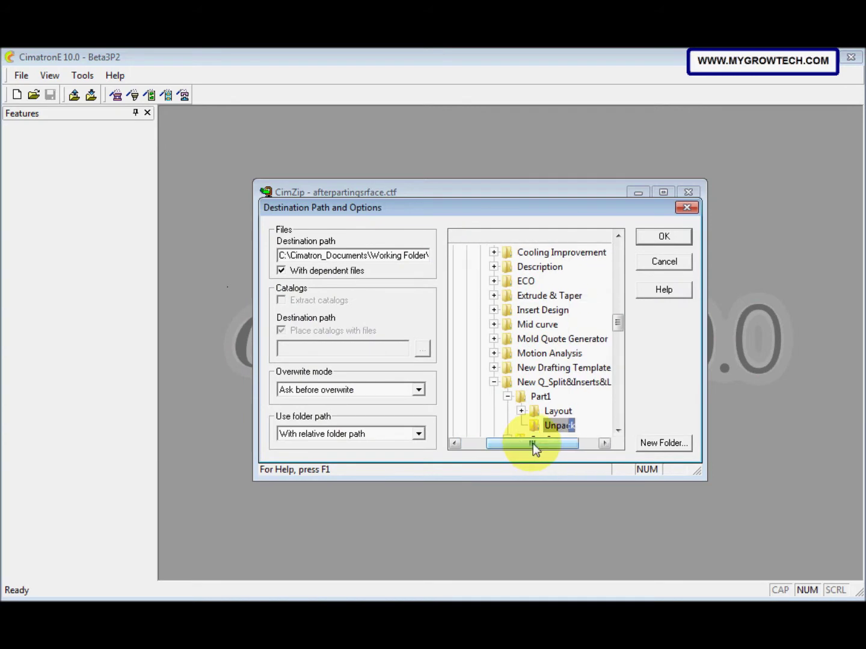
scroll(539, 421, down, 4)
double_click(547, 269)
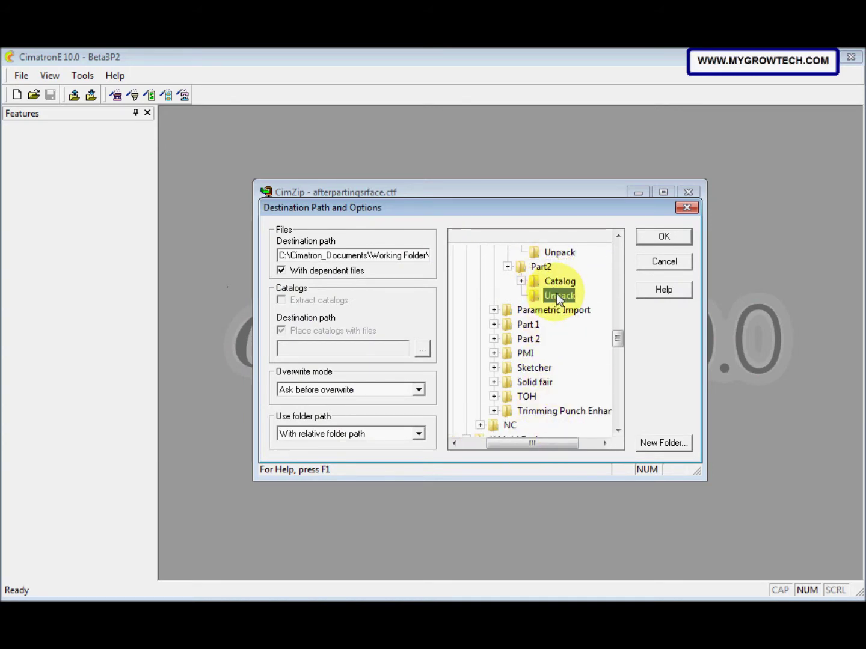
click(418, 435)
click(414, 469)
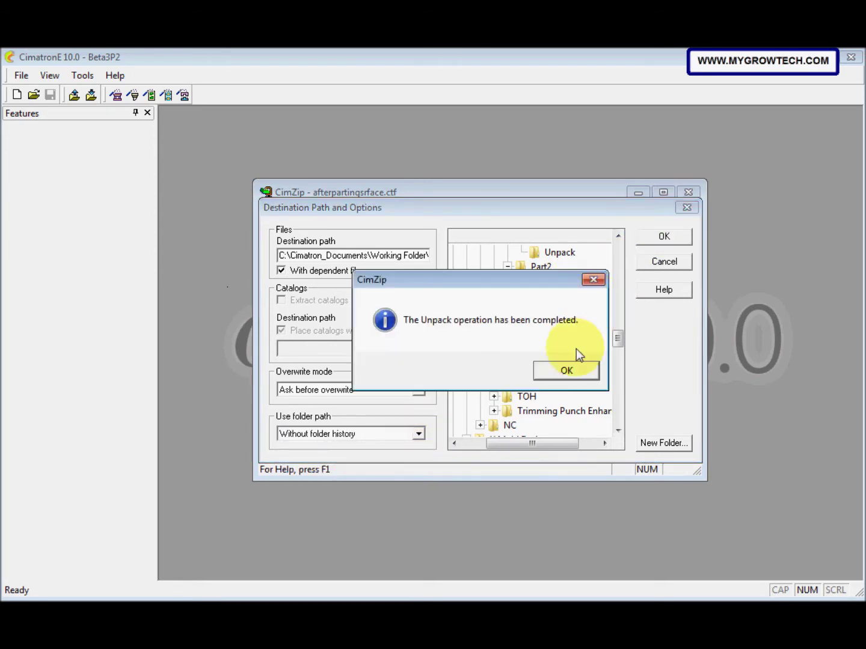
click(570, 367)
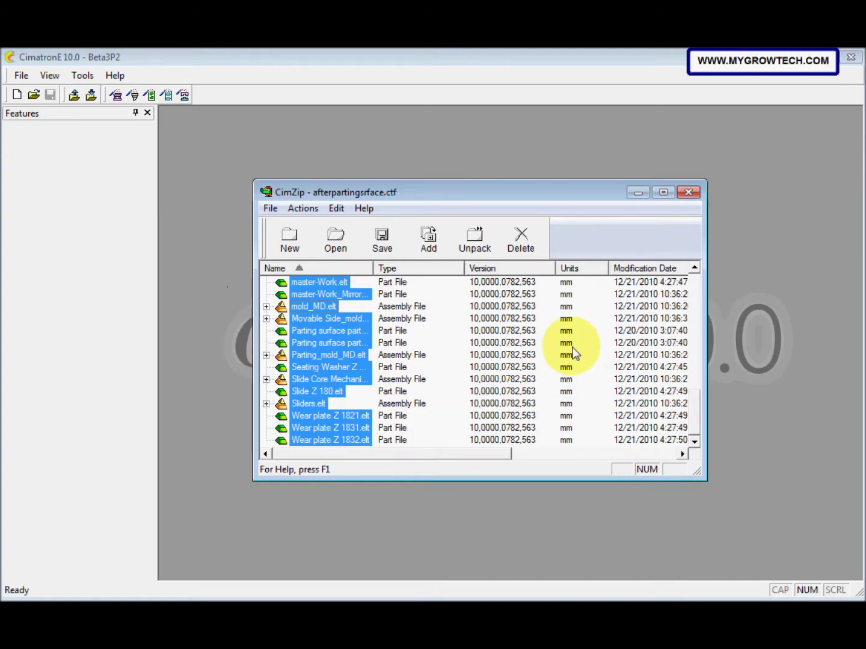
click(688, 192)
- Start another unpack and open insertsliftercatalog.ctf from the Part2 folder
click(21, 76)
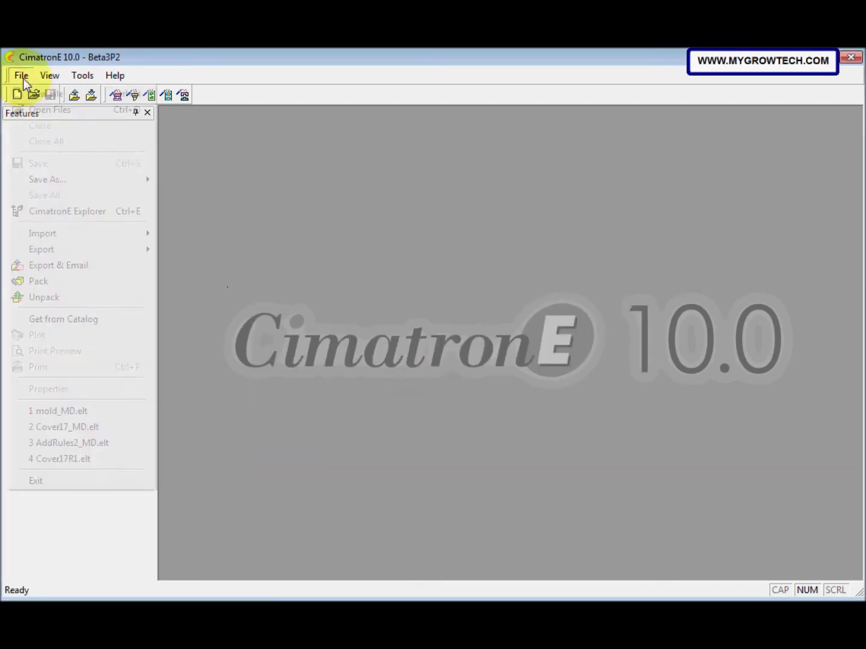
click(61, 294)
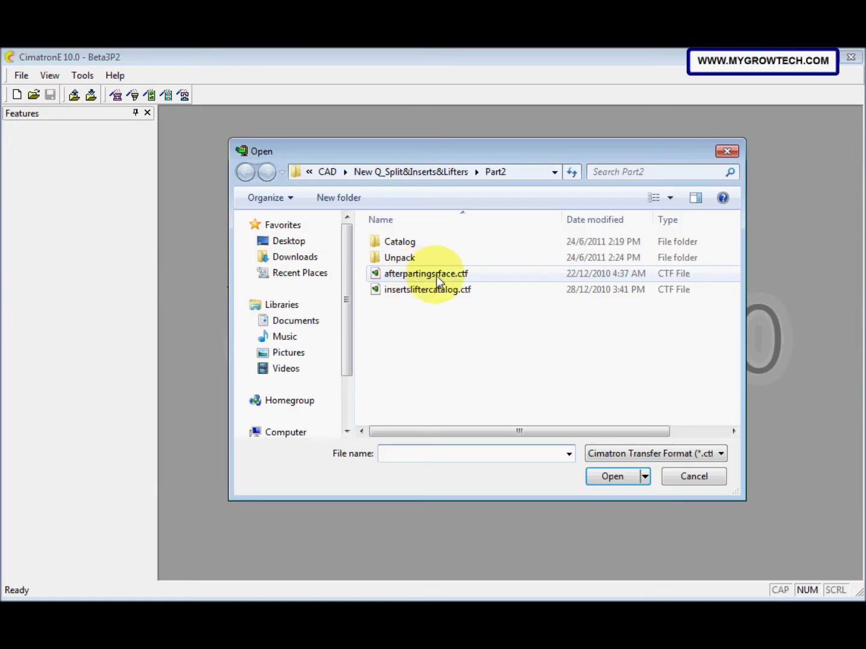
click(448, 292)
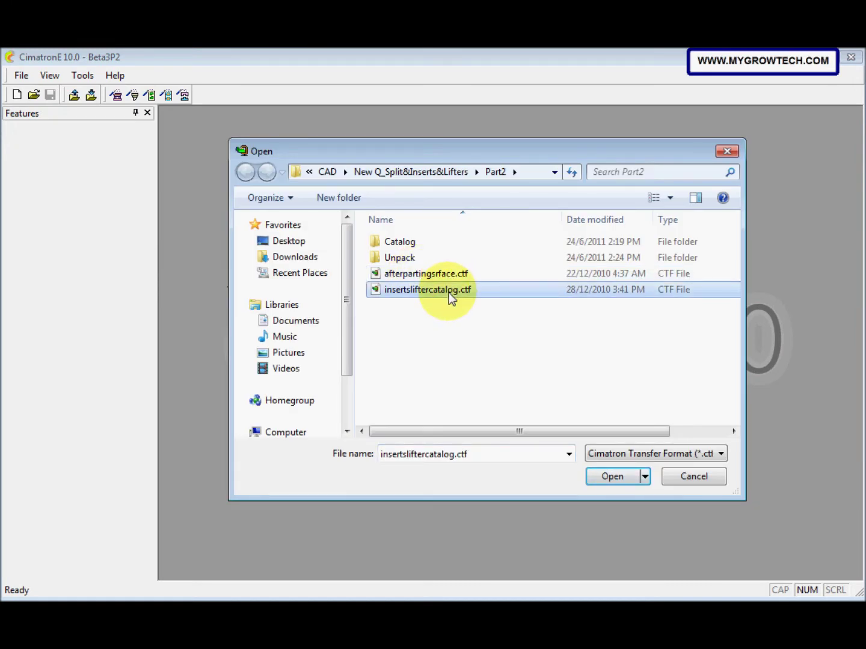
click(610, 476)
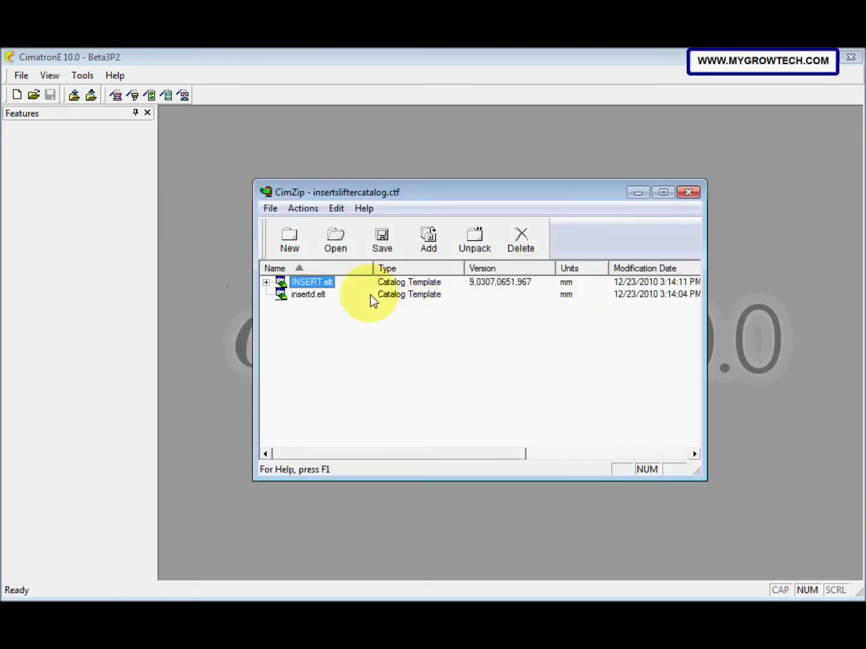
- Unpack both catalog templates of insertsliftercatalog.ctf into Part2\Catalog using Without folder history, and close CimZip
key(ctrl+a)
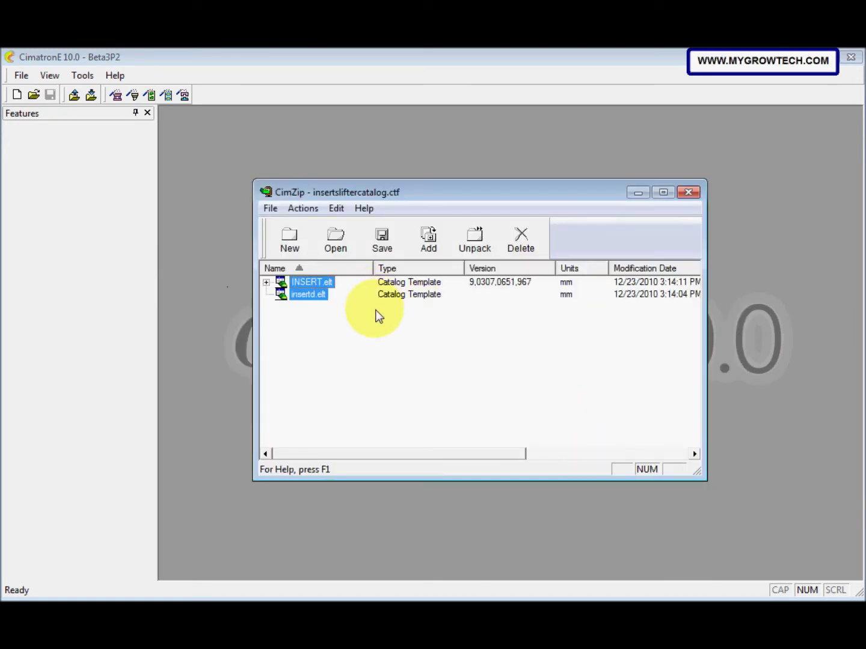
click(472, 242)
drag(529, 439, 562, 440)
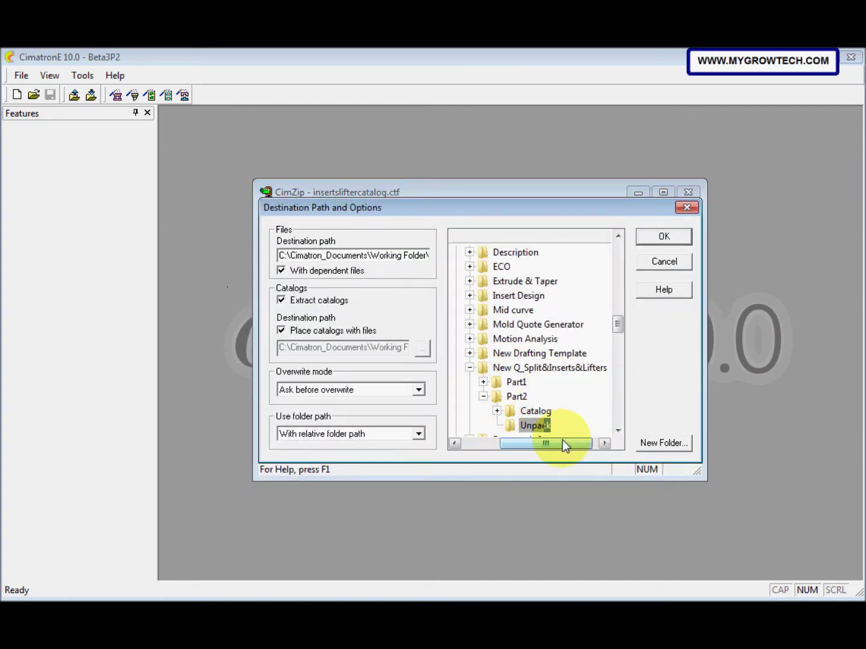
scroll(551, 383, down, 1)
click(537, 368)
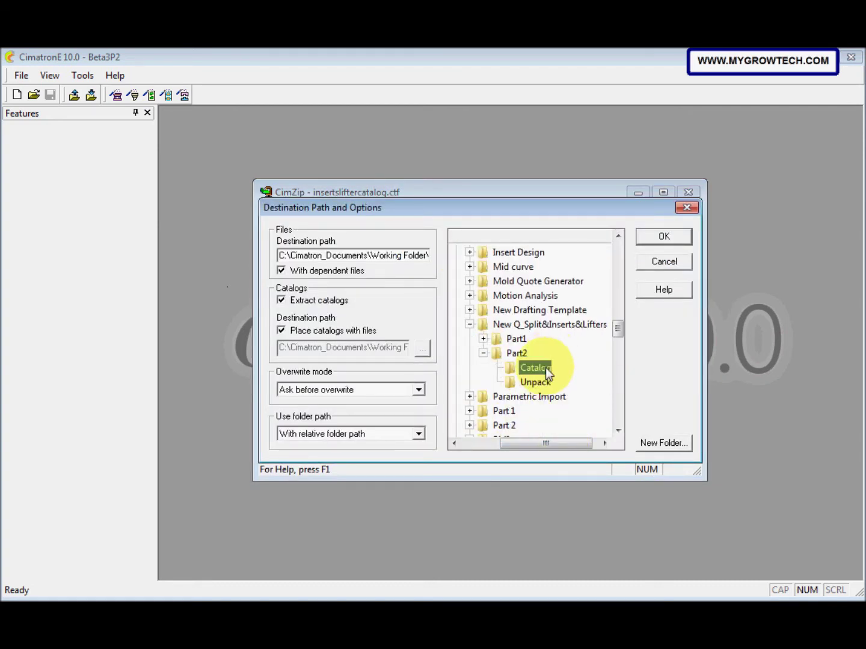
click(417, 434)
click(387, 459)
click(419, 435)
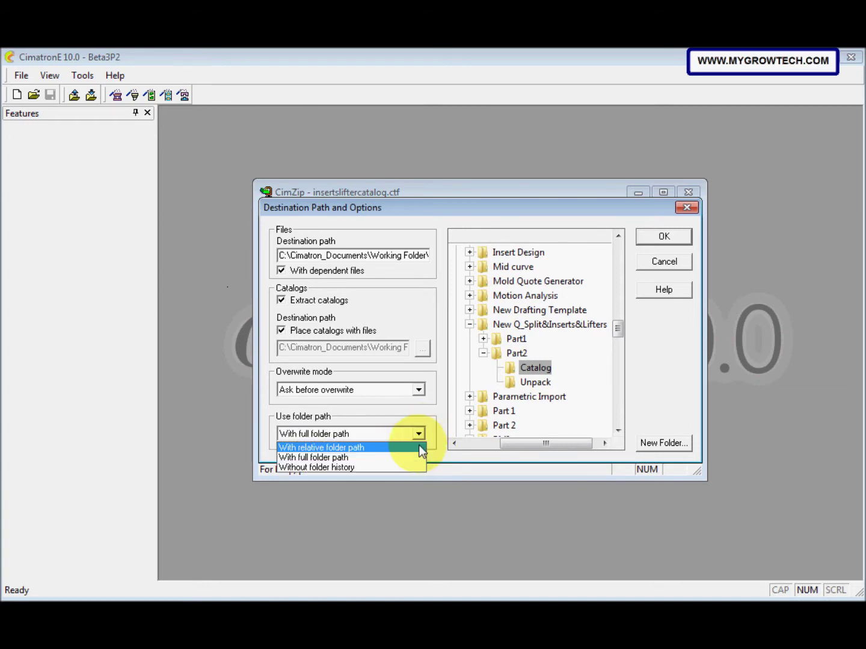
click(400, 465)
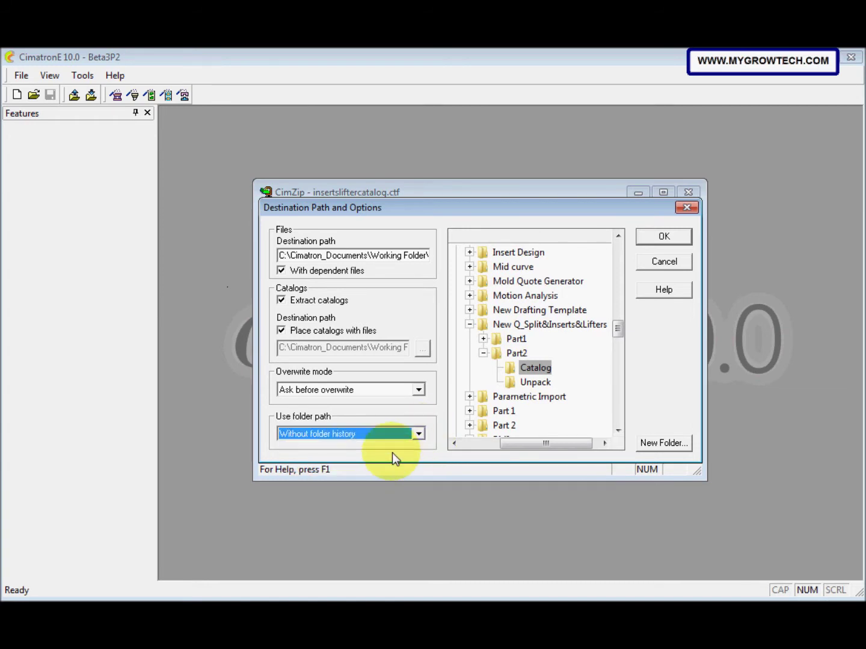
click(660, 236)
click(564, 369)
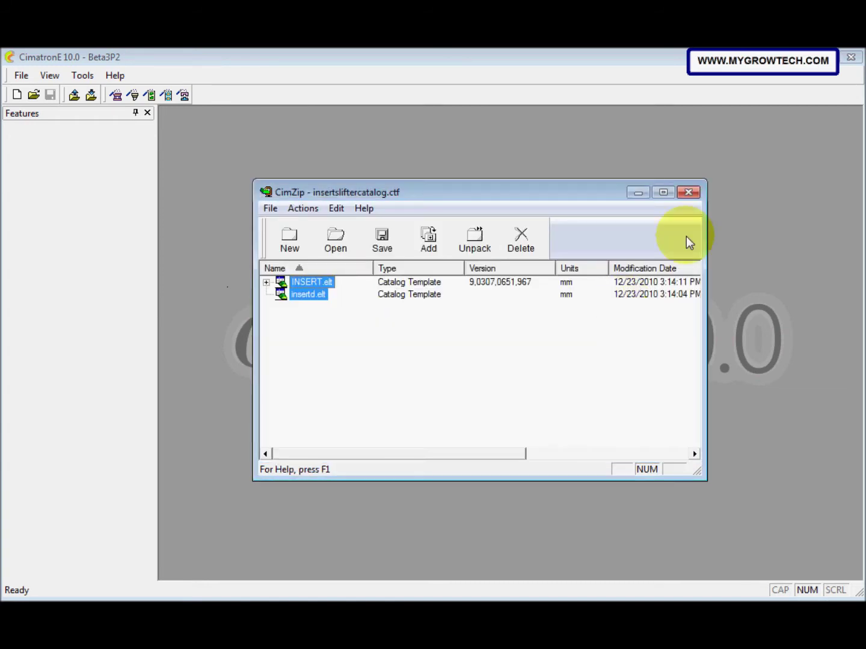
click(689, 192)
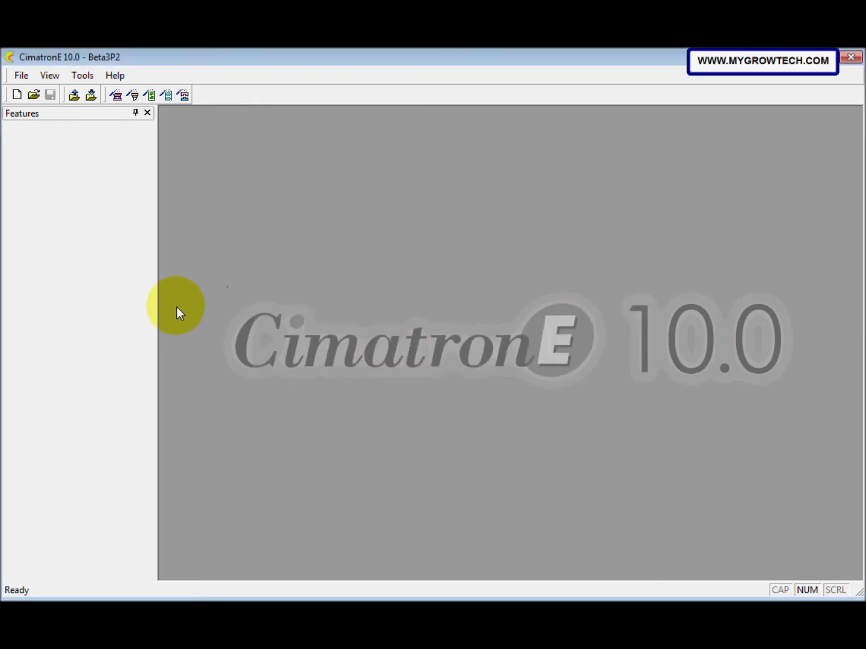
- Start a new mold project setup with the assembly name Mold and have a new folder Mold_MD created
click(117, 96)
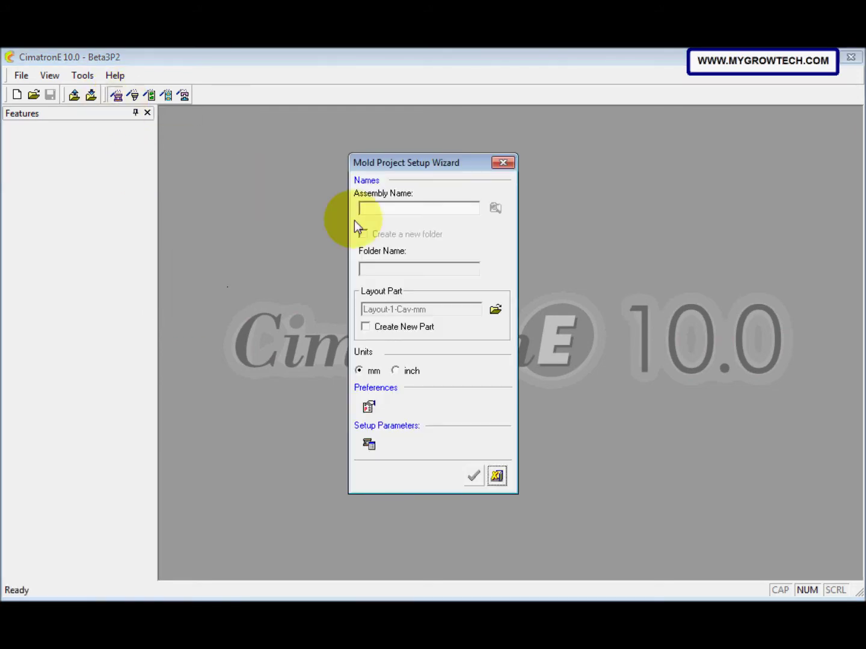
text(Mold)
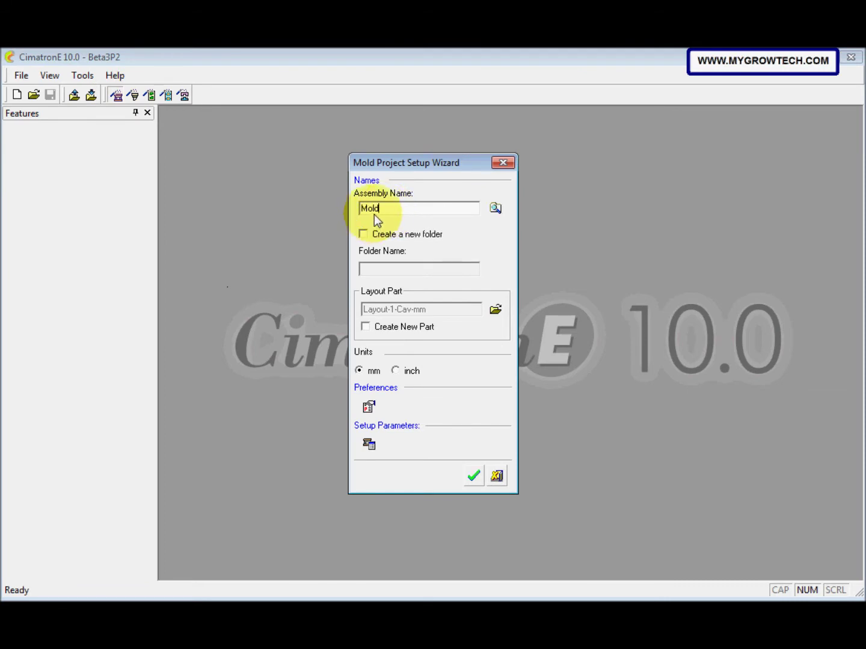
click(370, 234)
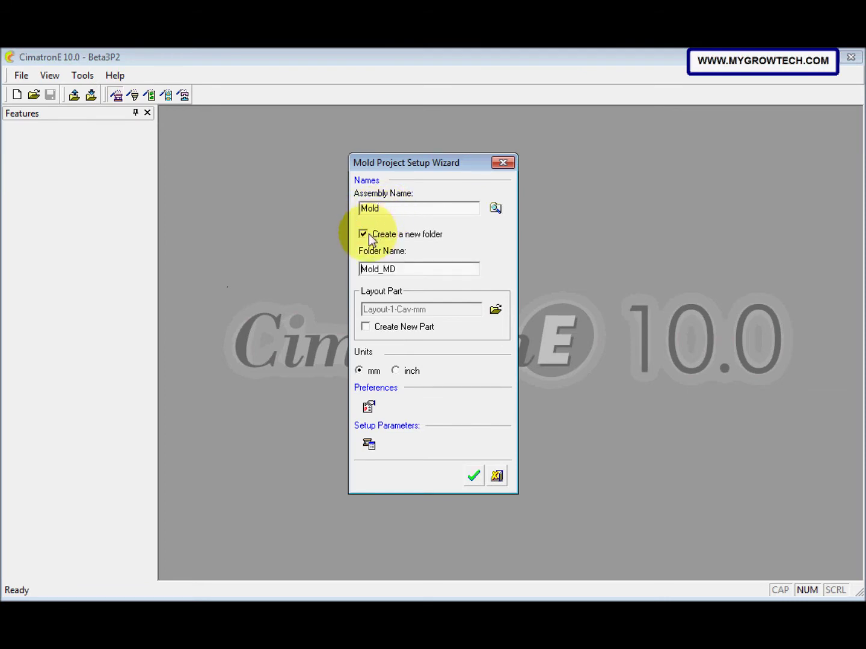
- Browse for the mold project's location down to C:\Cimatron_Documents\Working Folder\Cim E 10\CAD
click(495, 208)
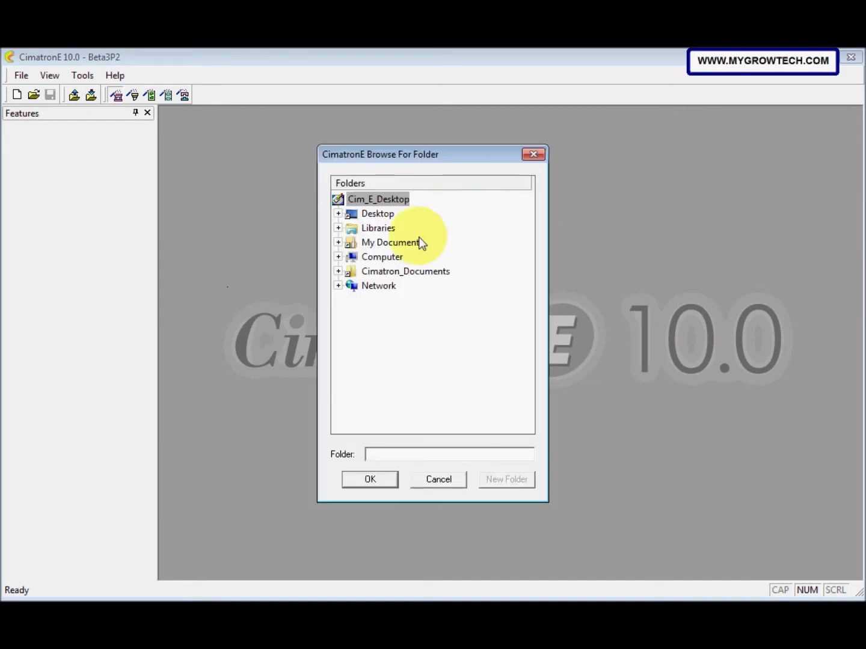
click(394, 258)
double_click(394, 258)
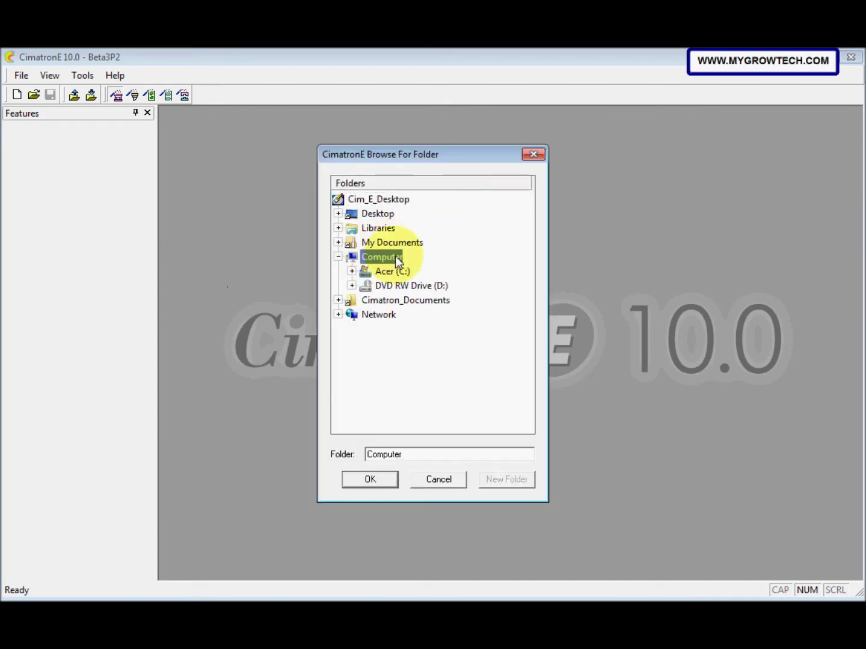
double_click(397, 271)
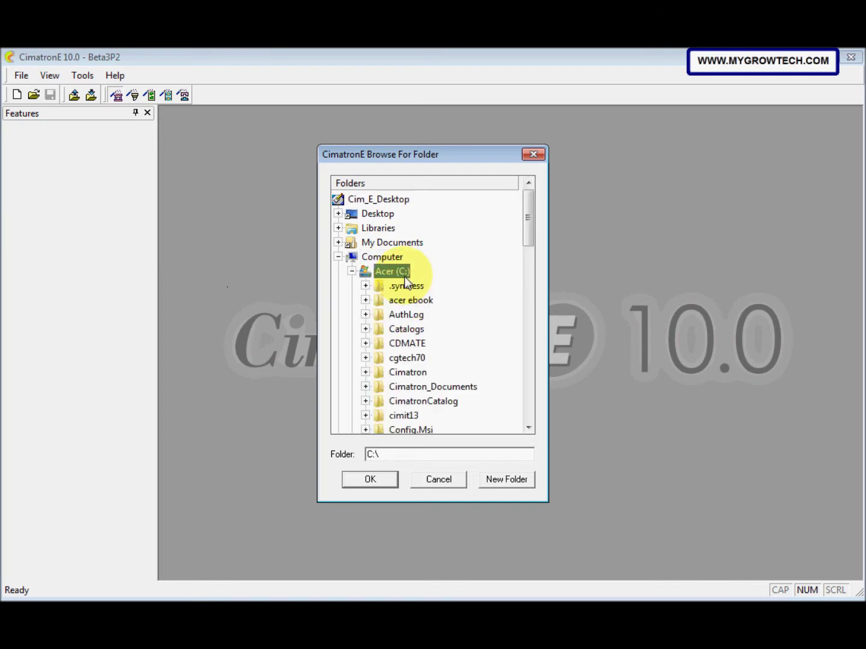
scroll(429, 303, down, 4)
double_click(454, 216)
scroll(466, 293, down, 5)
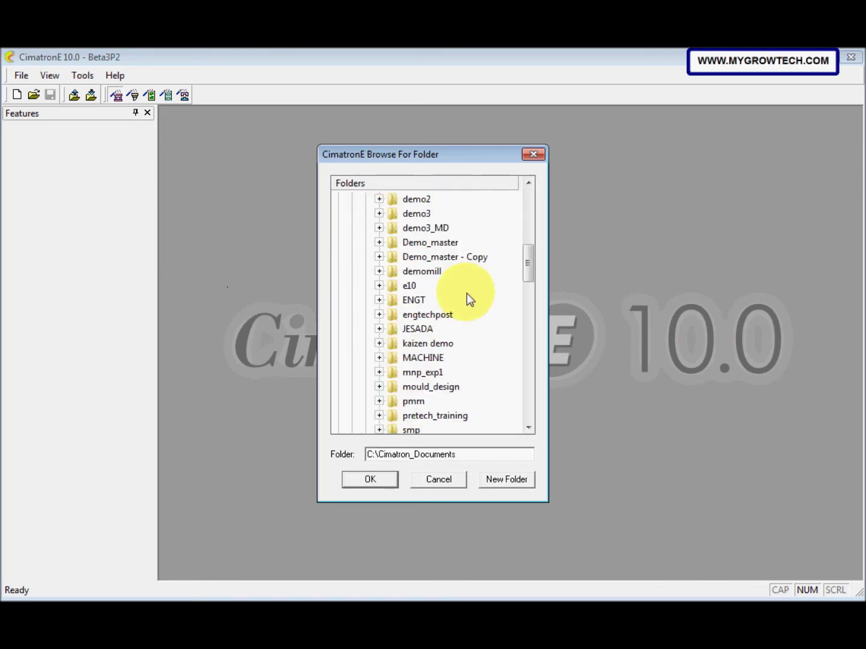
double_click(446, 400)
scroll(448, 347, down, 5)
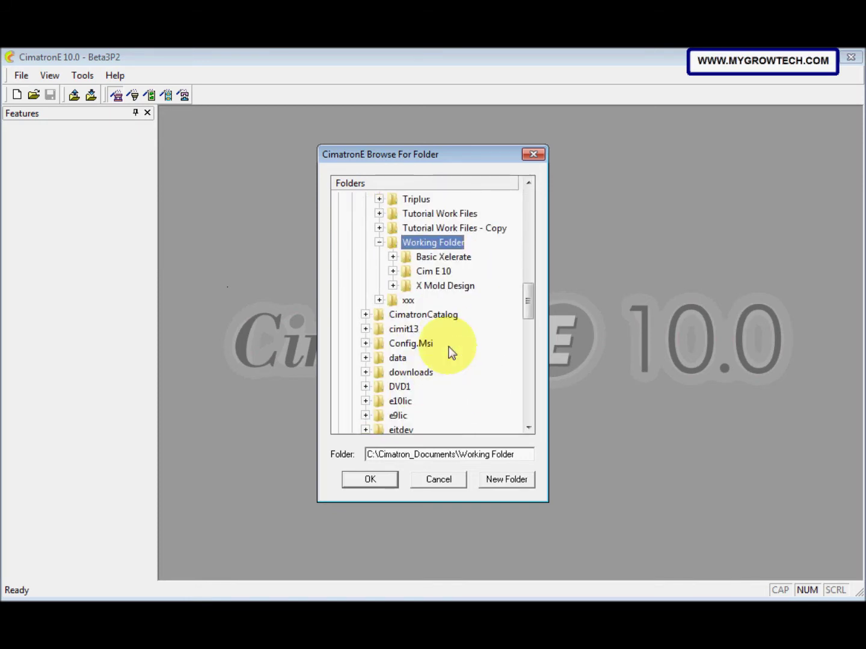
double_click(447, 229)
double_click(442, 241)
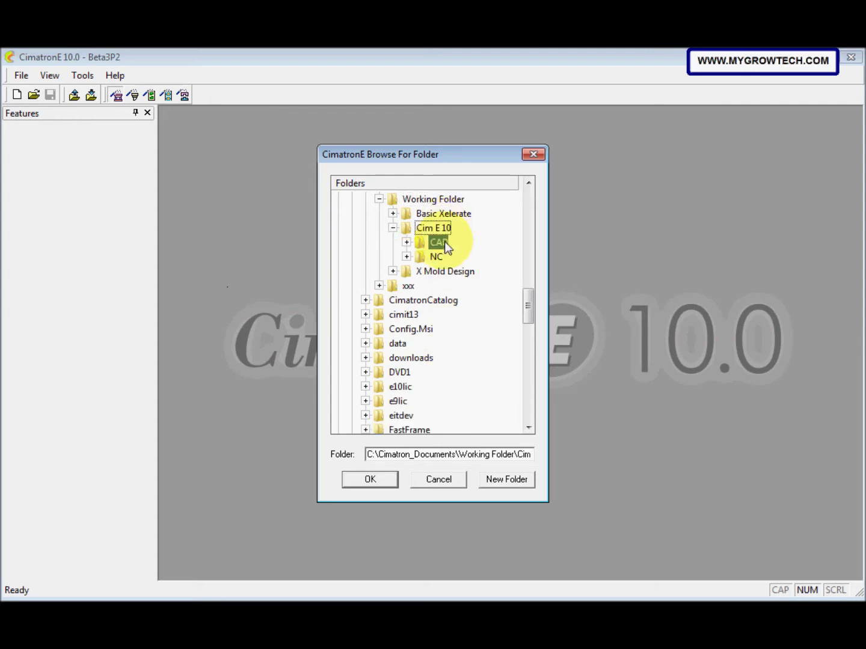
- Set the mold project's location to the Part1 folder inside New Q_Split&Inserts&Lifters
double_click(475, 376)
drag(451, 429, 464, 425)
scroll(446, 400, down, 2)
double_click(427, 300)
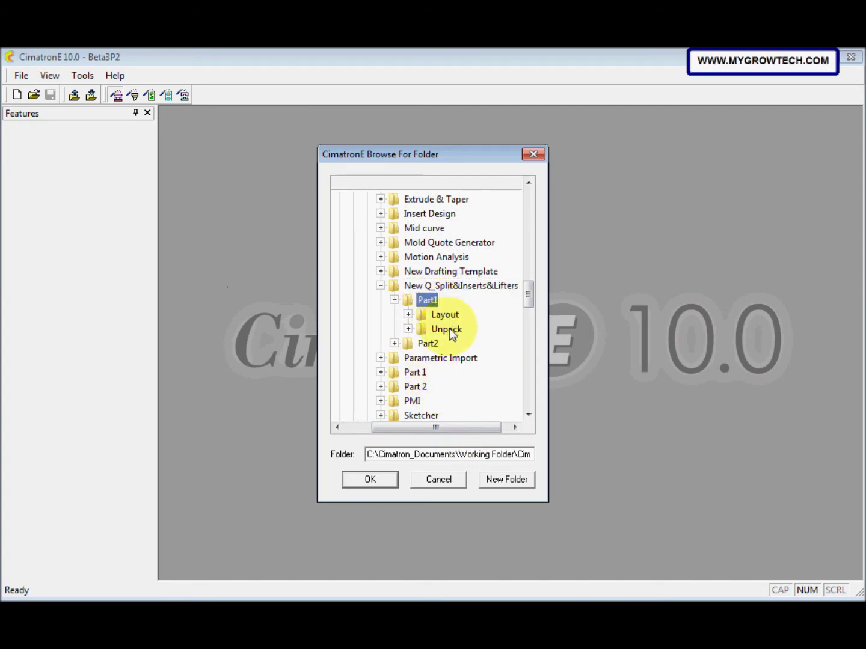
scroll(452, 331, down, 2)
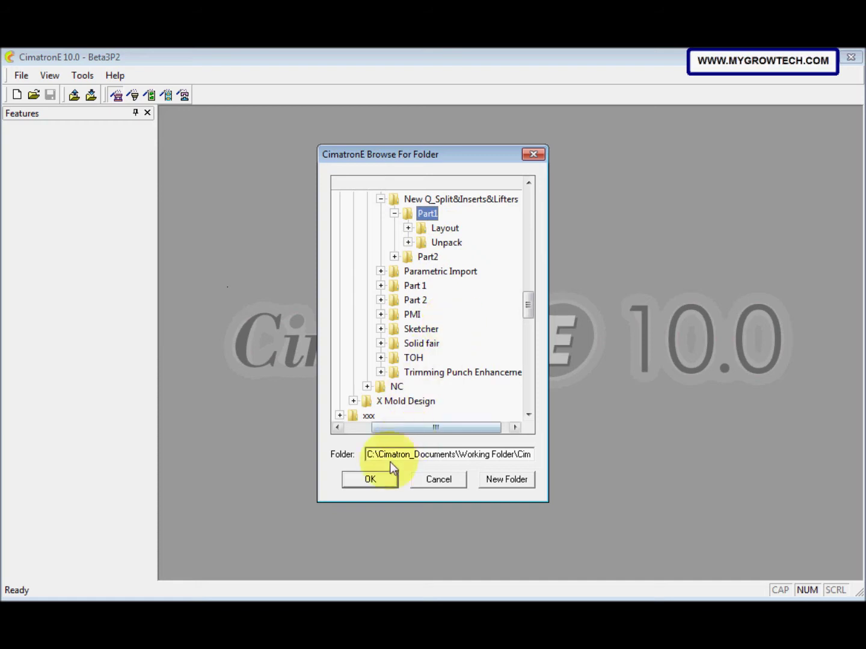
click(371, 479)
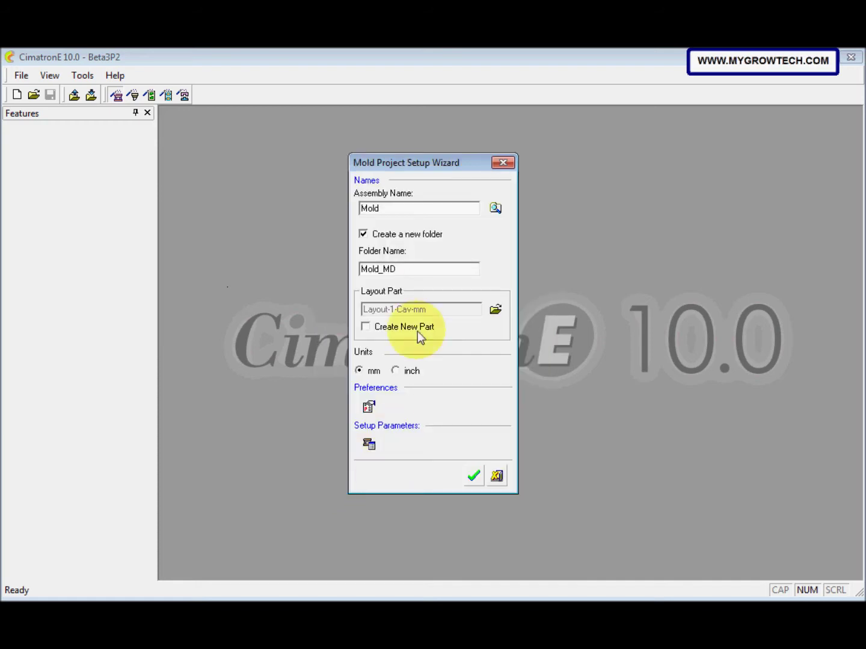
- Choose Layout-4-cav-M.elt from Cim E 10\CAD\New Q_Split&Inserts&Lifters\Part1\Layout as the mold project's layout part
click(493, 311)
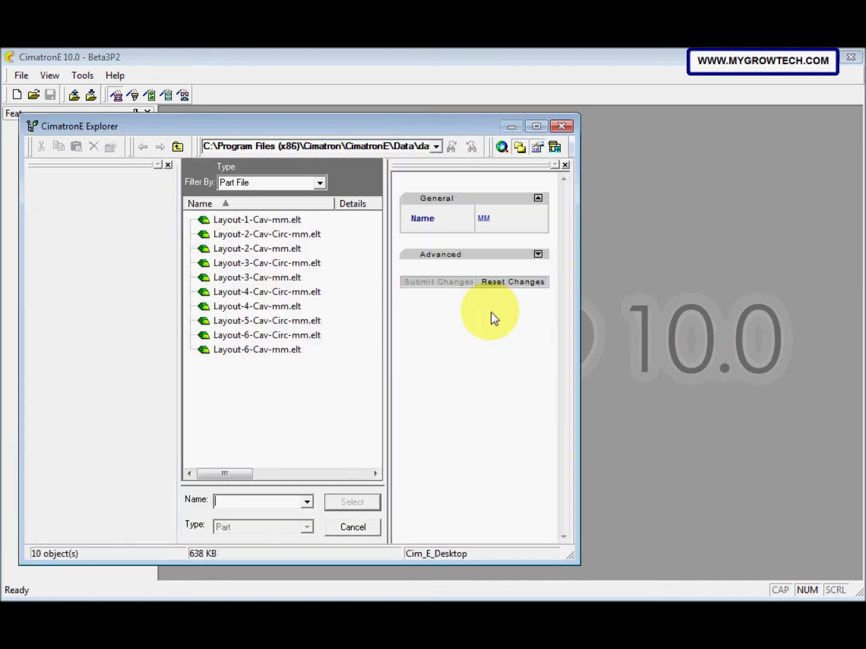
drag(167, 296, 176, 228)
click(152, 237)
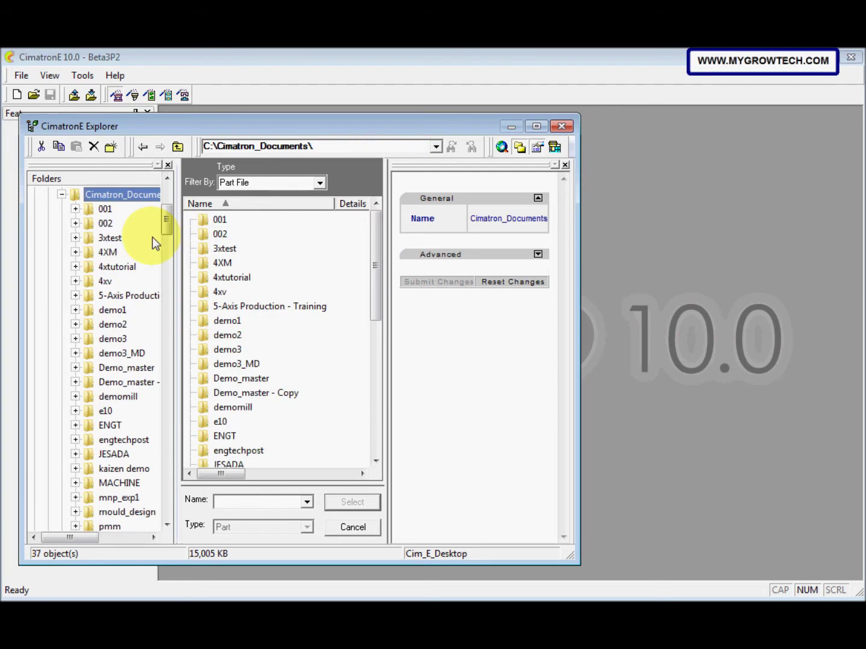
scroll(204, 337, down, 4)
click(115, 440)
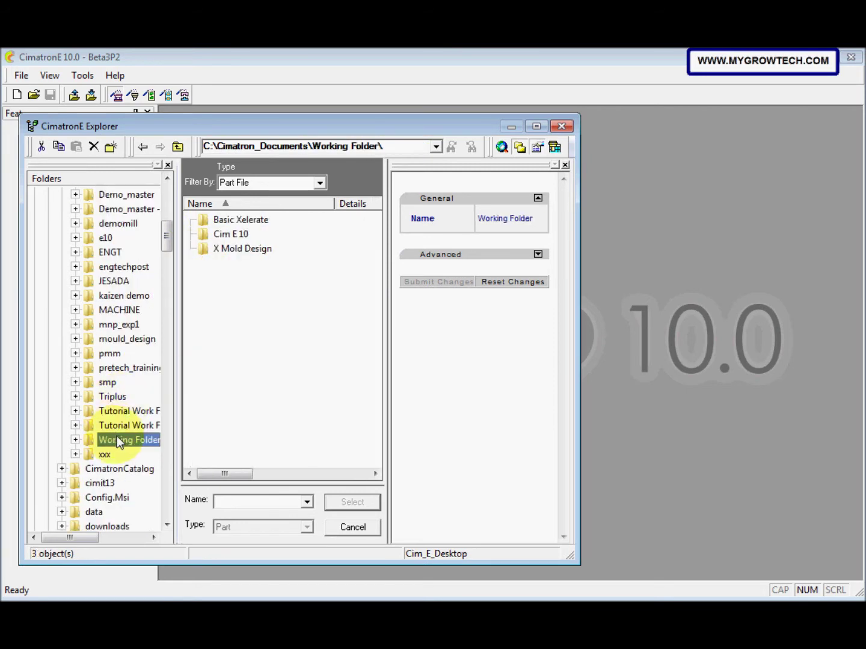
double_click(231, 234)
double_click(223, 220)
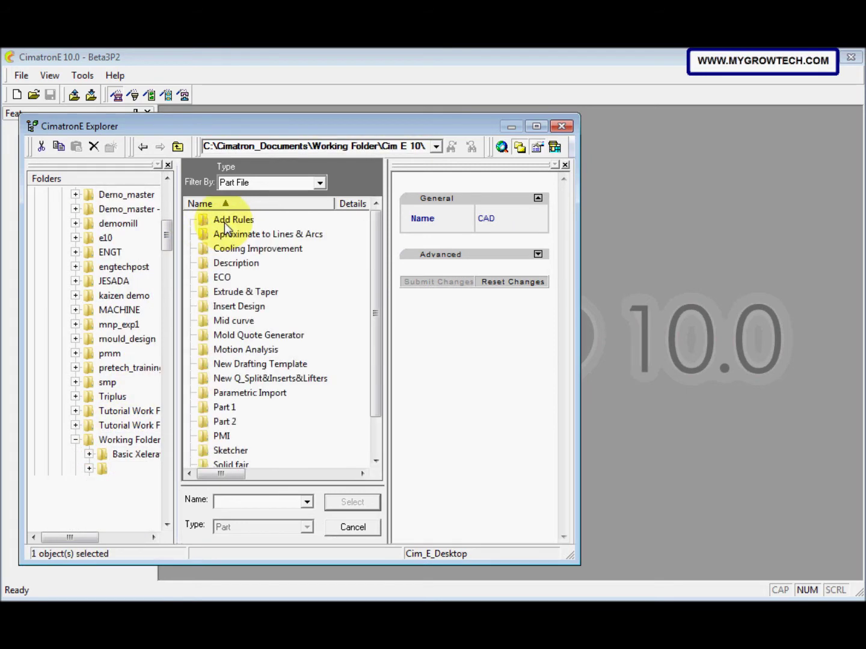
click(262, 379)
double_click(261, 380)
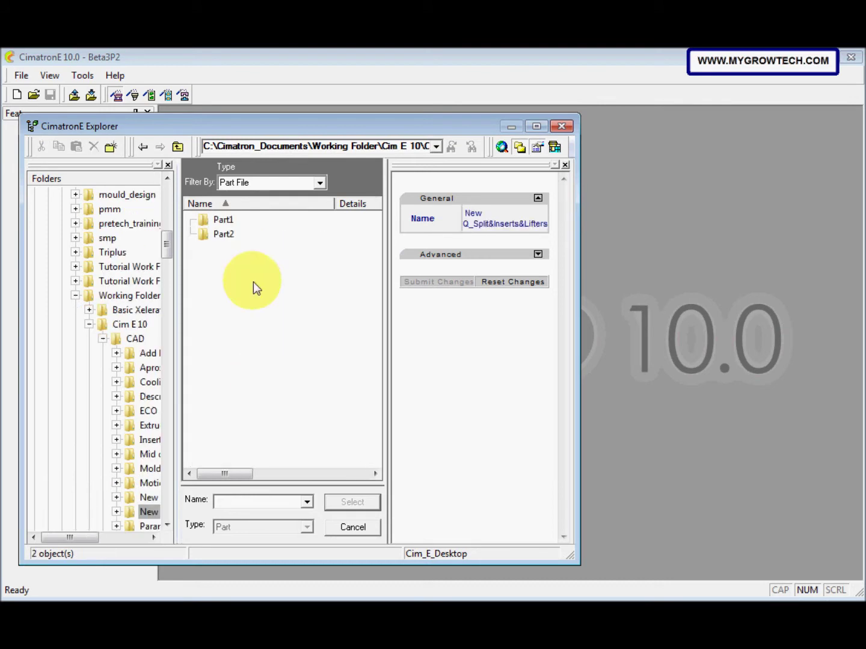
double_click(227, 219)
double_click(228, 219)
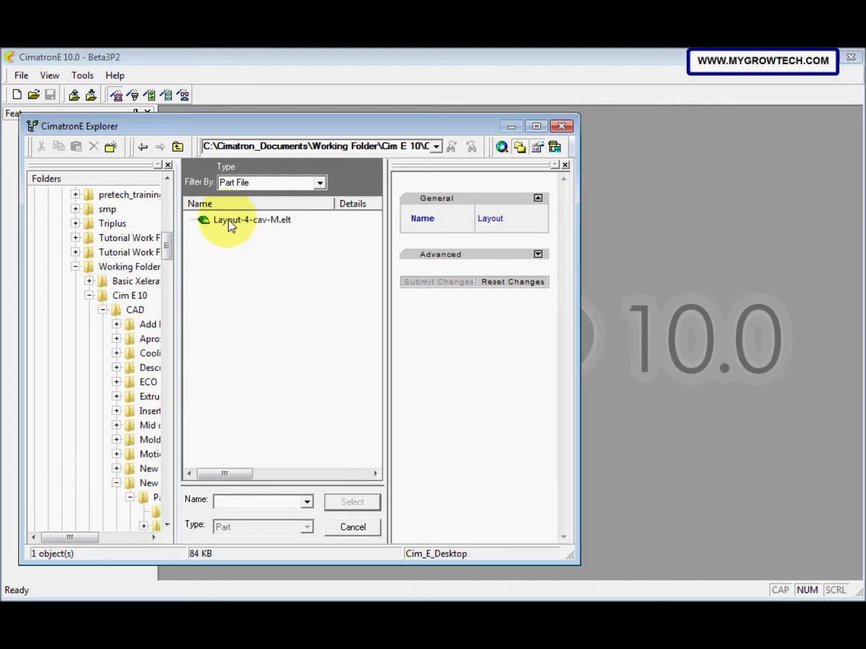
click(231, 221)
click(350, 502)
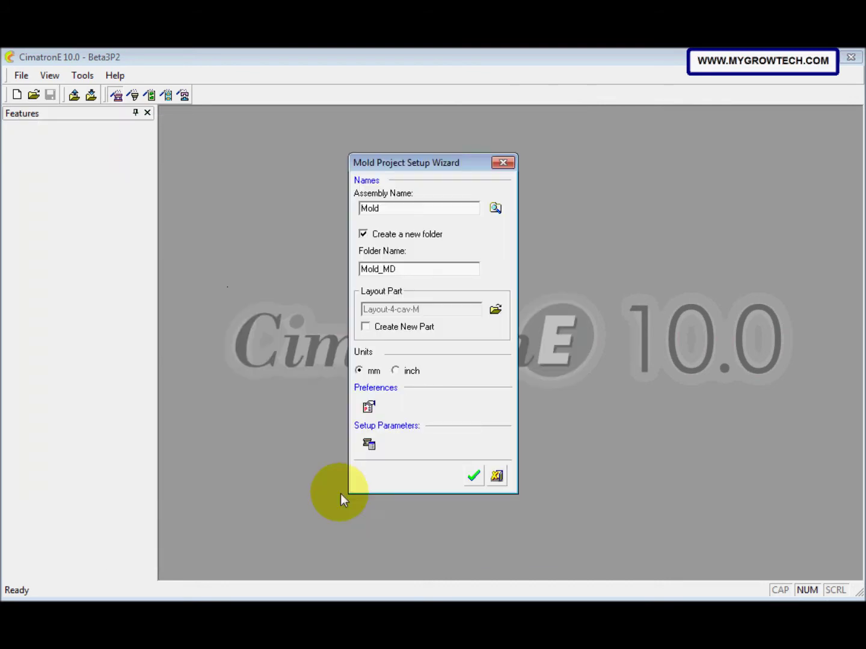
- Create the mold project and load master.elt as its master part, with work part master-Work in mm and shrinkage factor 1.01
click(481, 480)
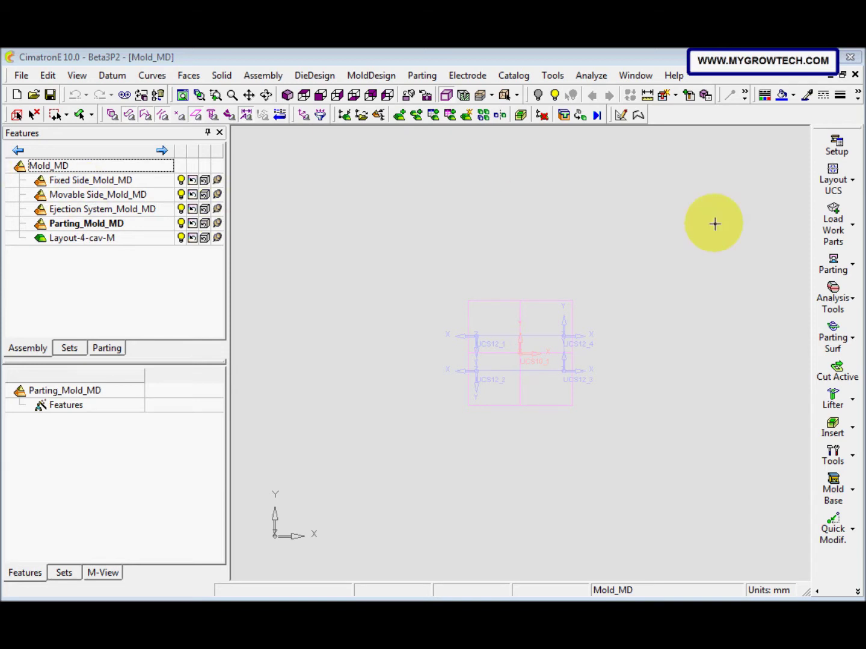
click(825, 232)
click(756, 209)
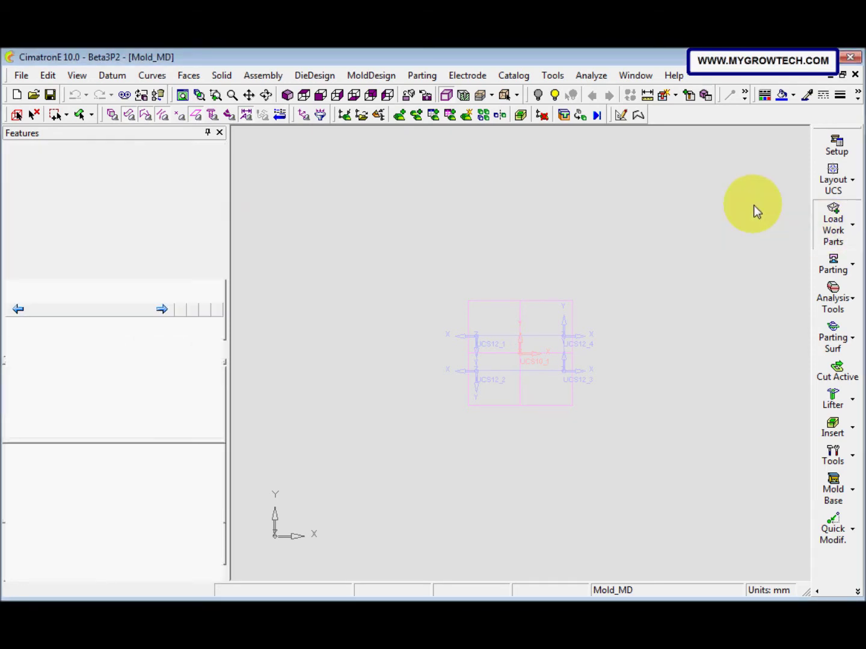
click(373, 199)
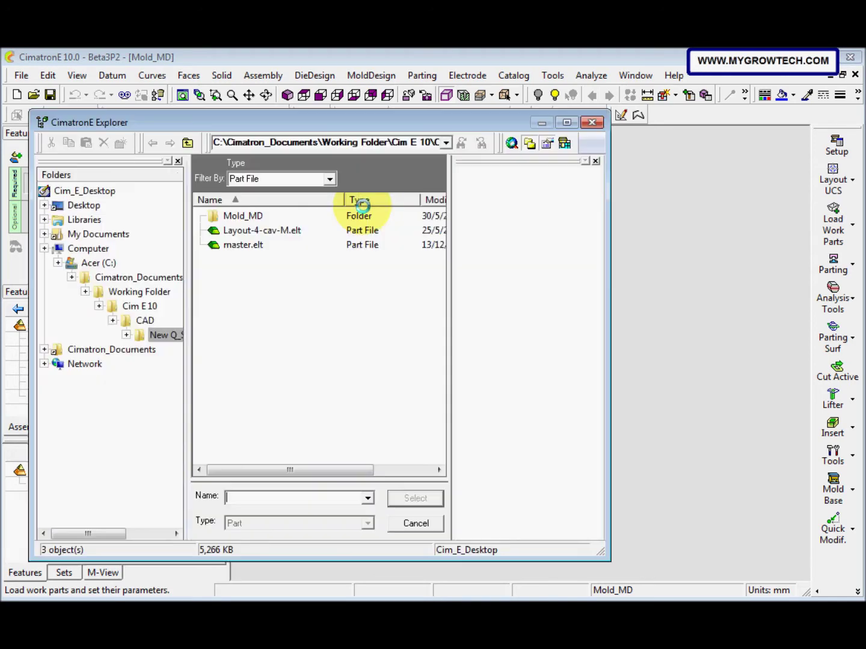
click(243, 244)
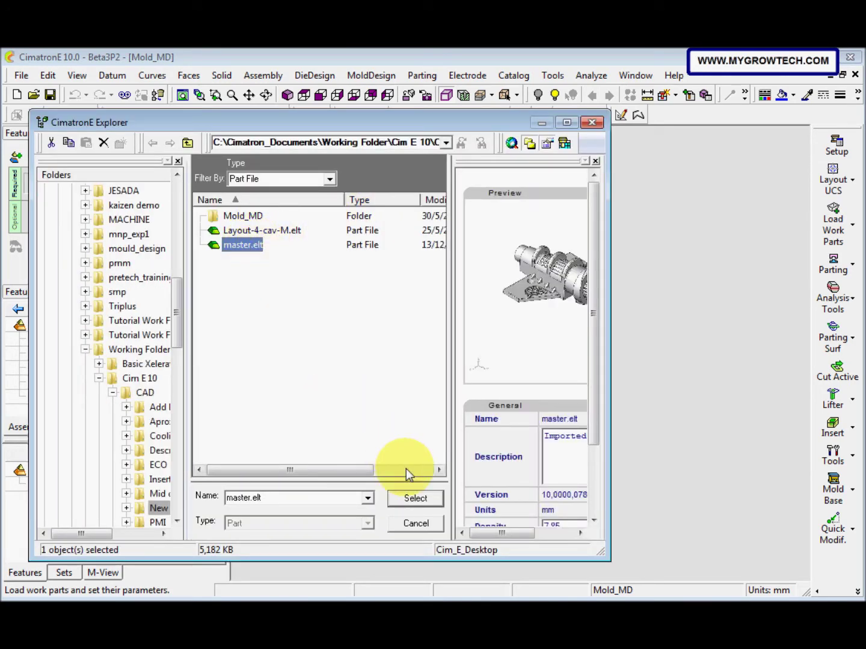
click(415, 499)
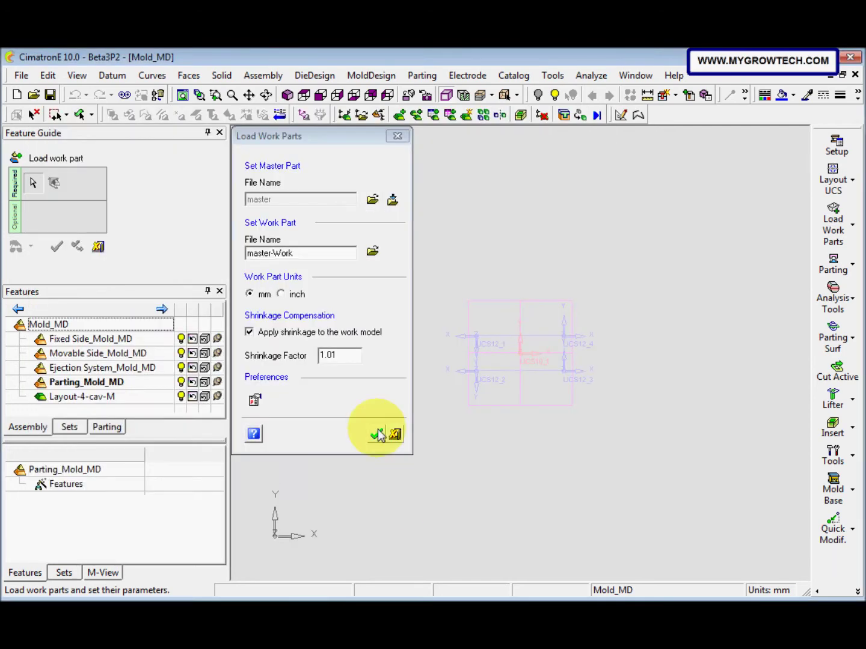
click(376, 437)
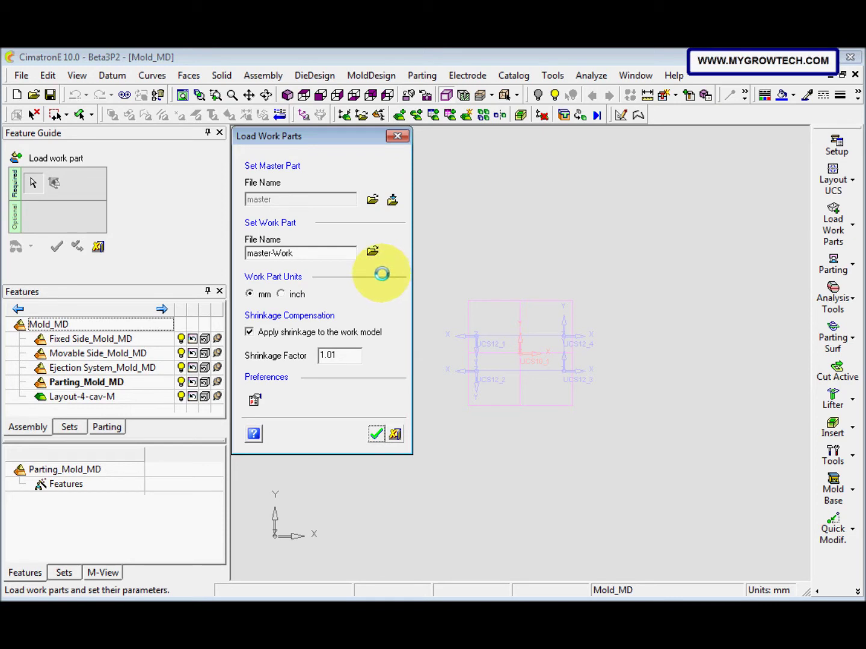
- Place the work part at the layout's UCS12_1 and UCS12_3 positions
click(305, 96)
click(341, 281)
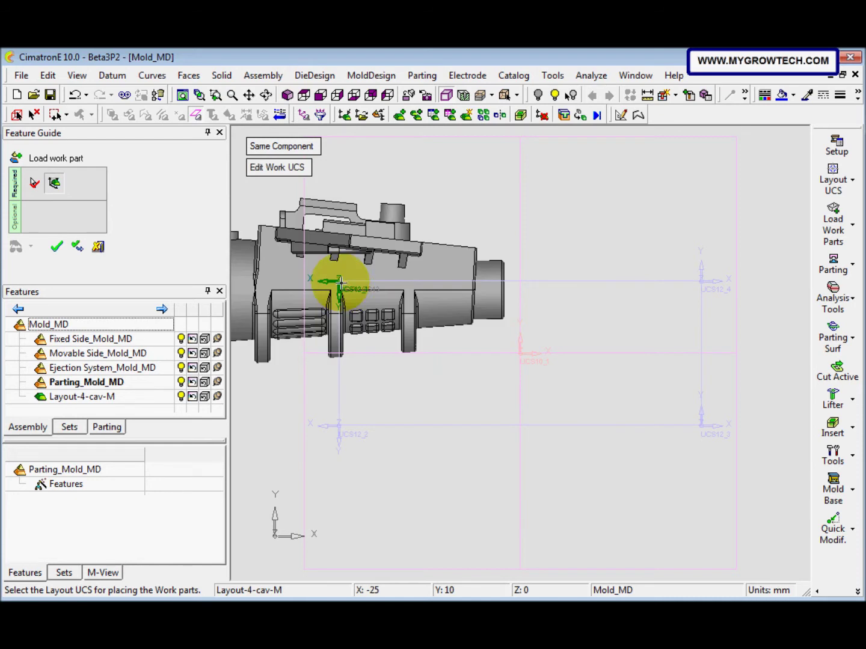
click(704, 428)
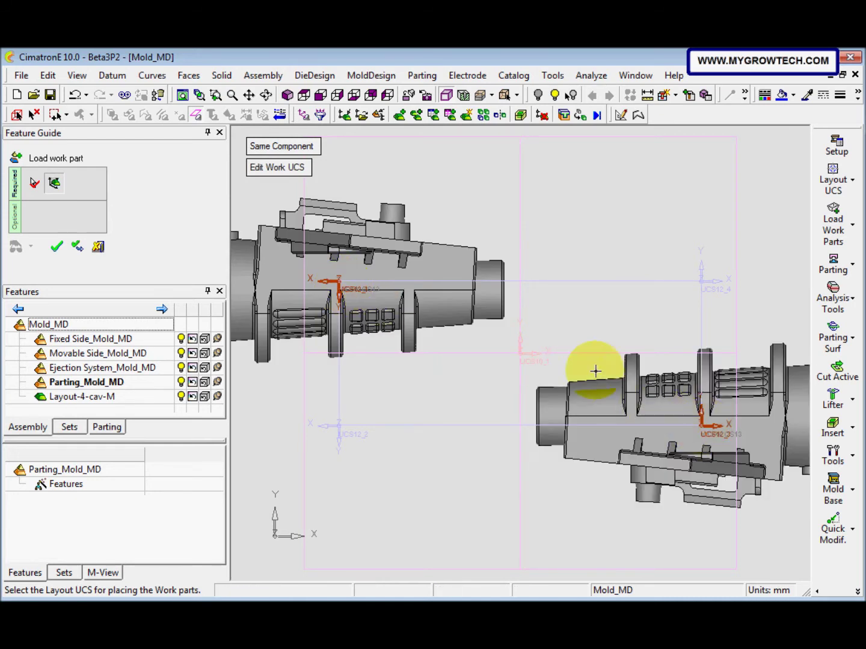
- Edit the work UCS and pick the centre of the circular opening at the part's narrow end as its origin
click(295, 175)
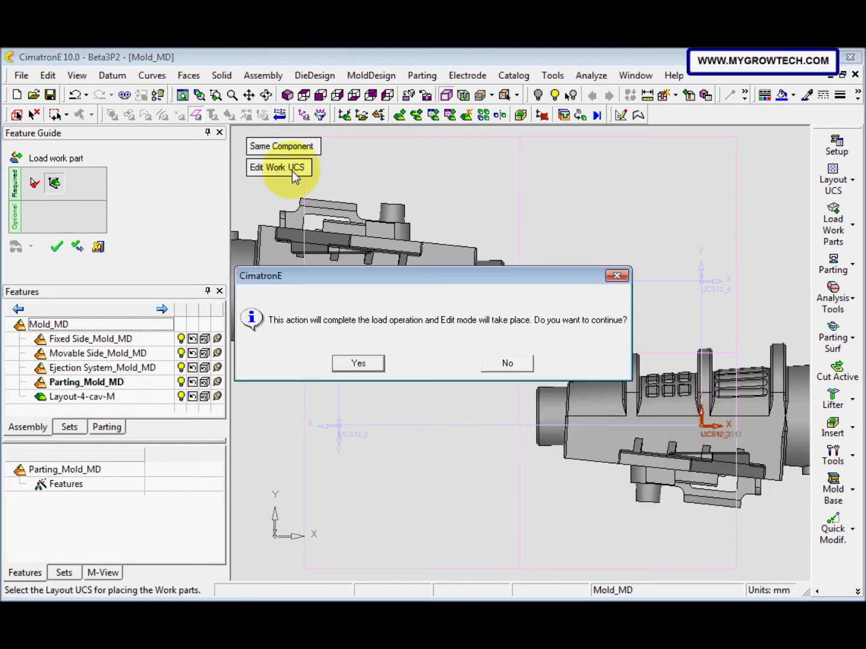
click(356, 363)
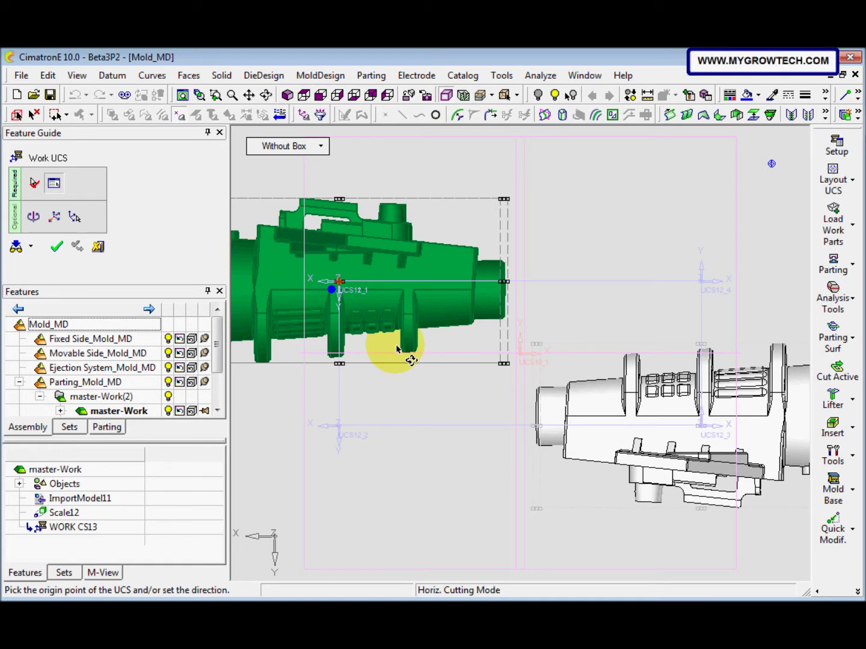
middle_drag(397, 349, 342, 345)
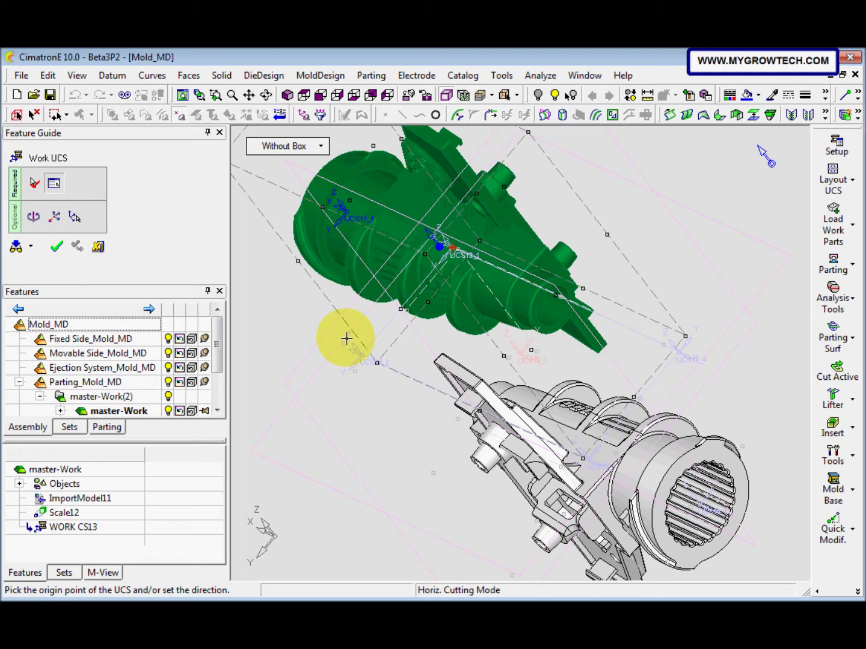
mouse_move(348, 337)
ctrl+middle_down()
mouse_move(345, 370)
mouse_move(349, 354)
ctrl+middle_up()
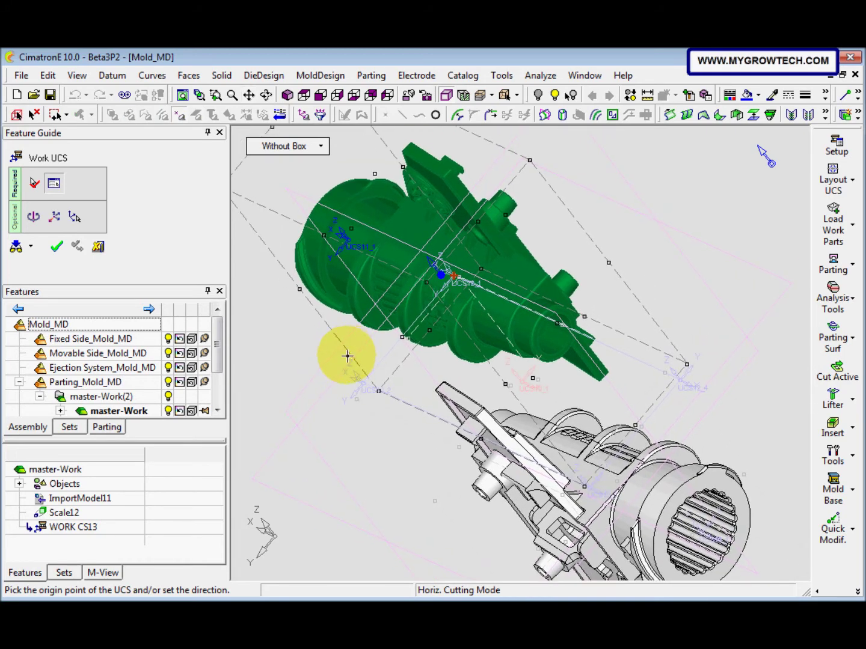
shift+middle_drag(347, 355, 371, 347)
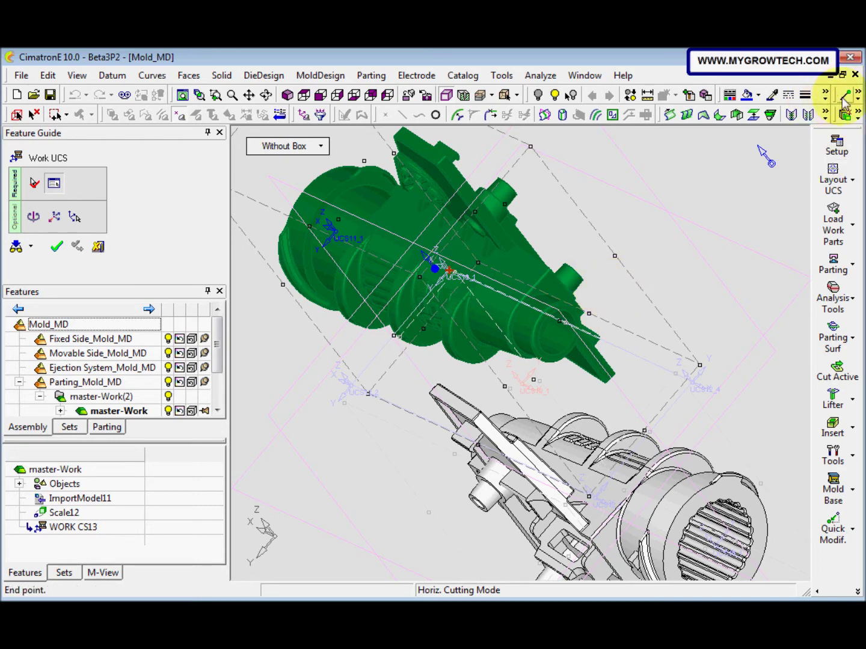
click(856, 96)
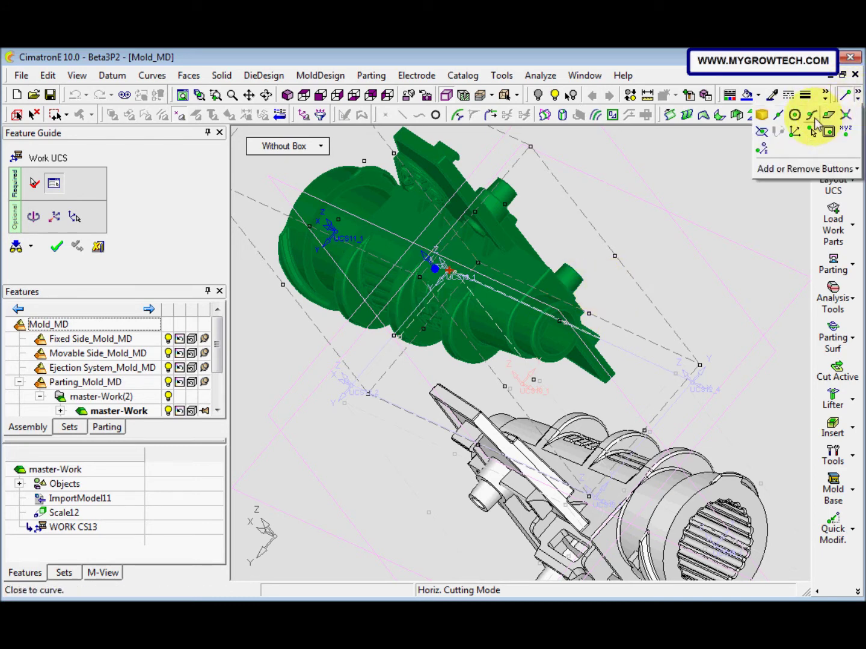
click(772, 111)
click(550, 335)
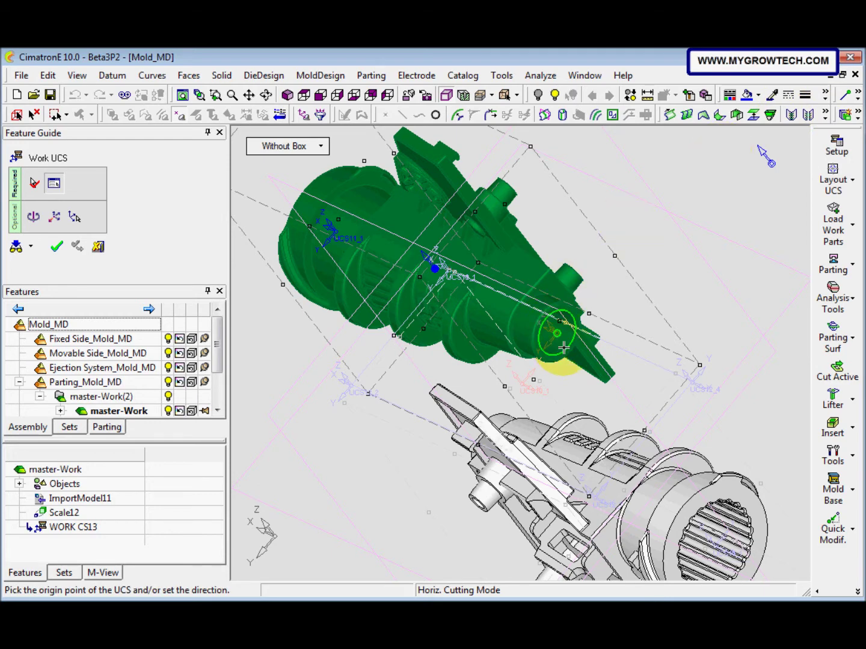
- Set the work UCS direction along Y, apply it and complete loading the work parts
middle_drag(554, 357, 575, 354)
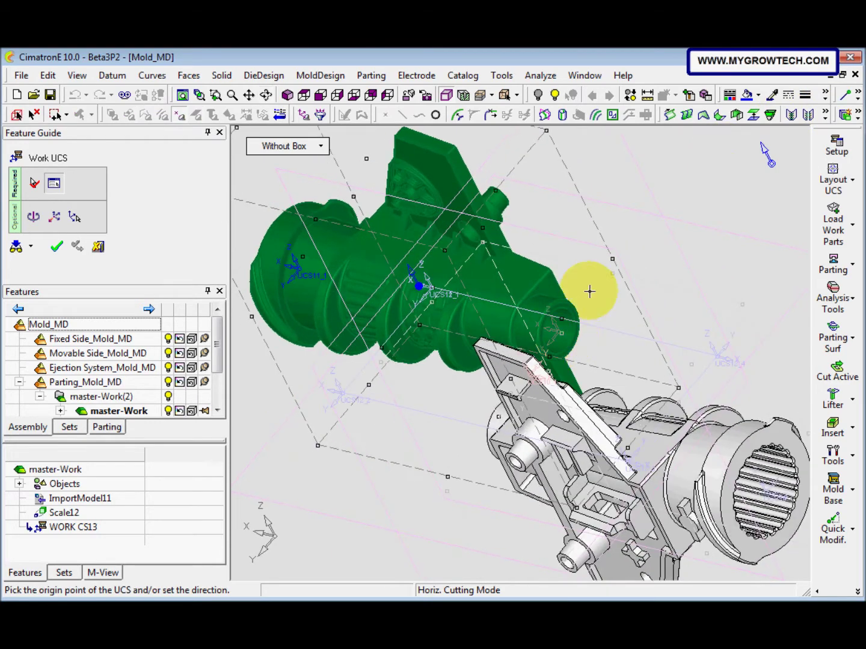
right_click(769, 164)
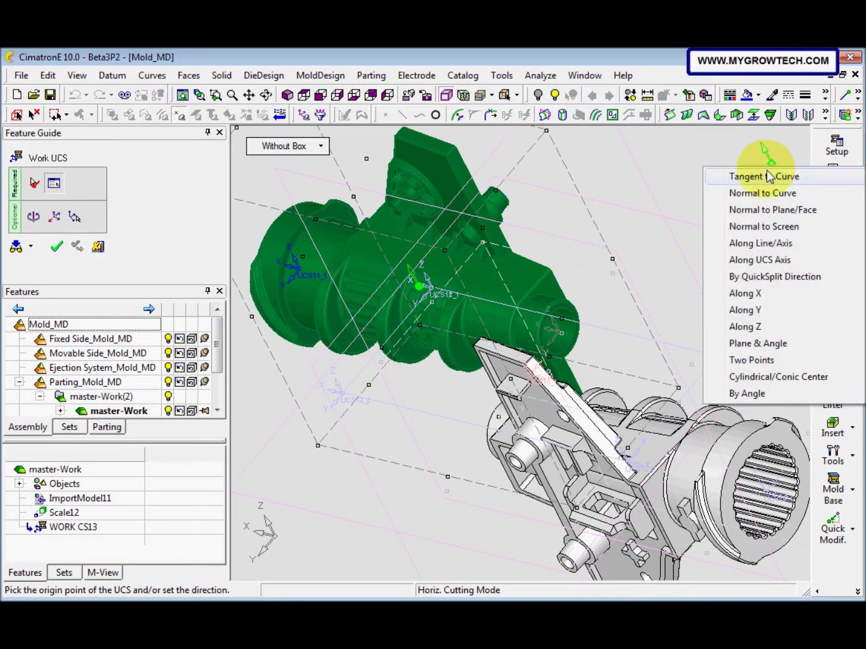
click(746, 311)
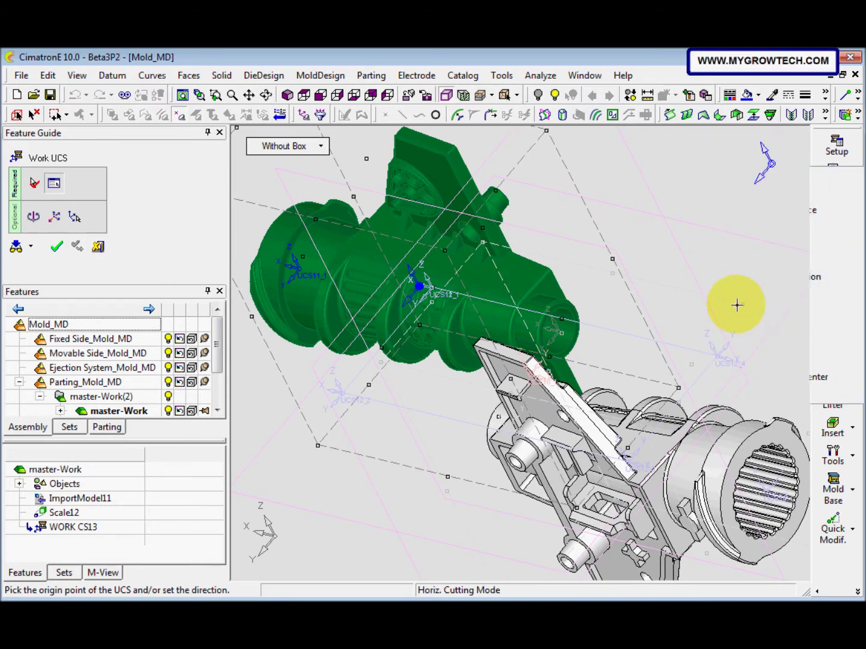
right_click(702, 284)
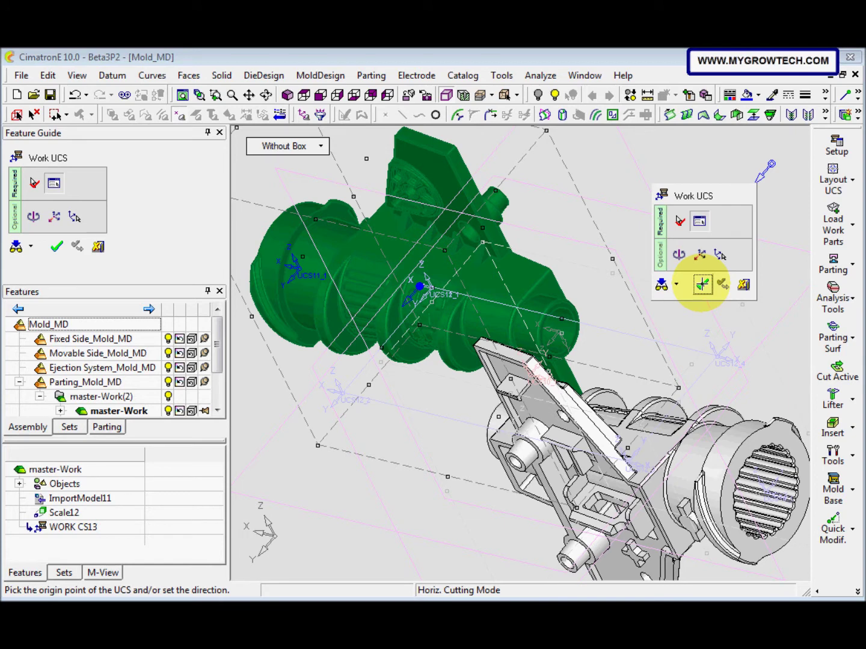
click(701, 285)
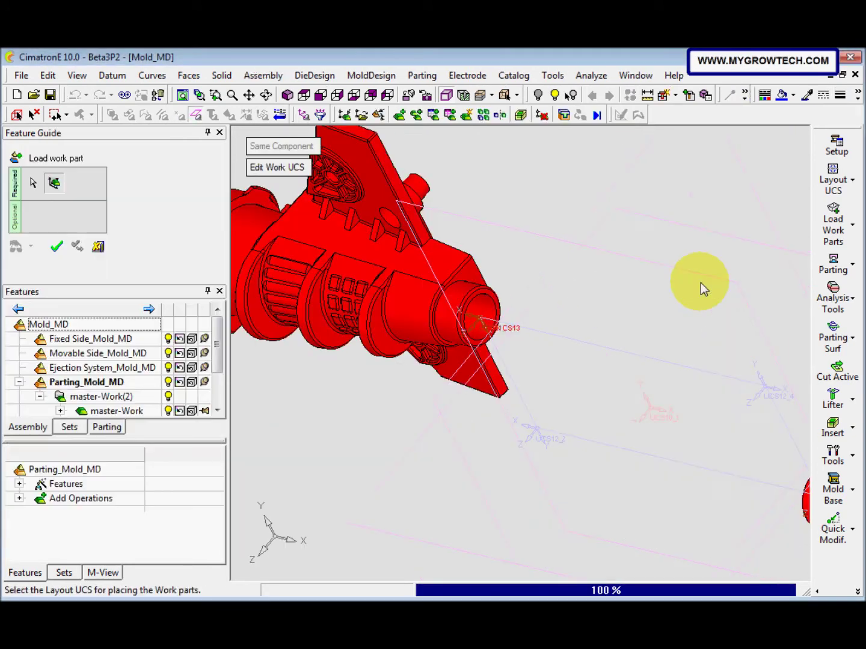
right_click(701, 282)
click(700, 284)
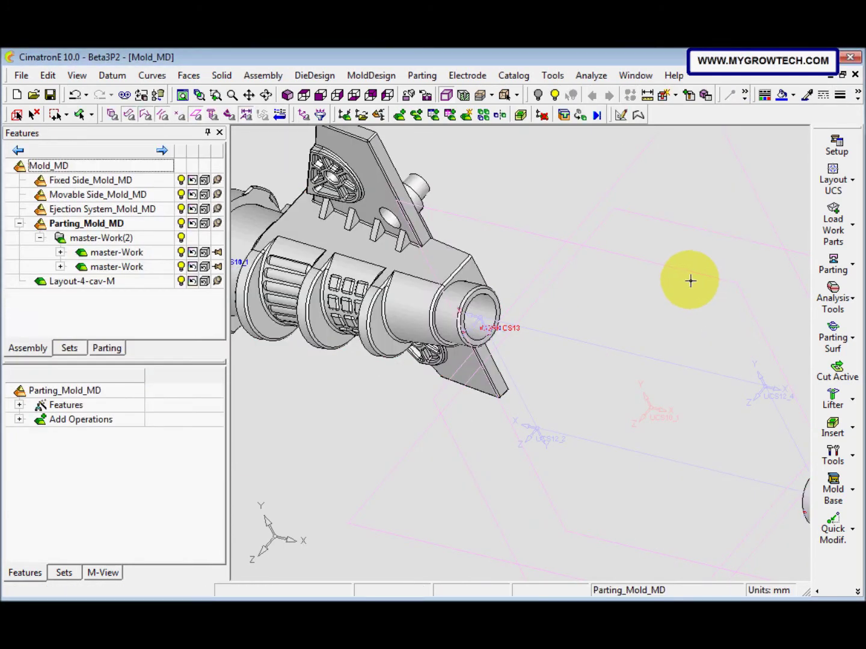
- Run a new open edge analysis by object on the work part at UCS12_1 from the Mold_MD assembly
scroll(557, 371, down, 4)
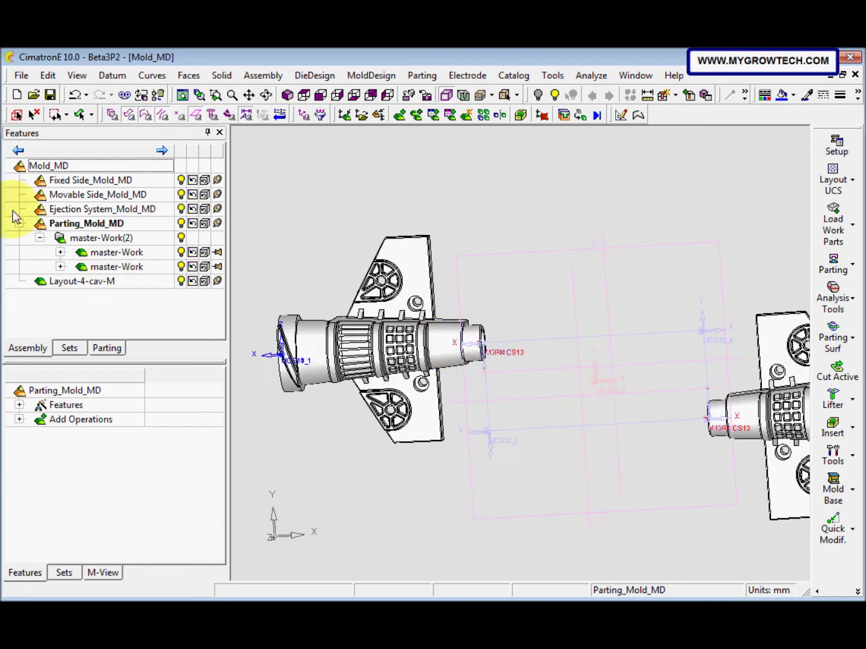
click(17, 115)
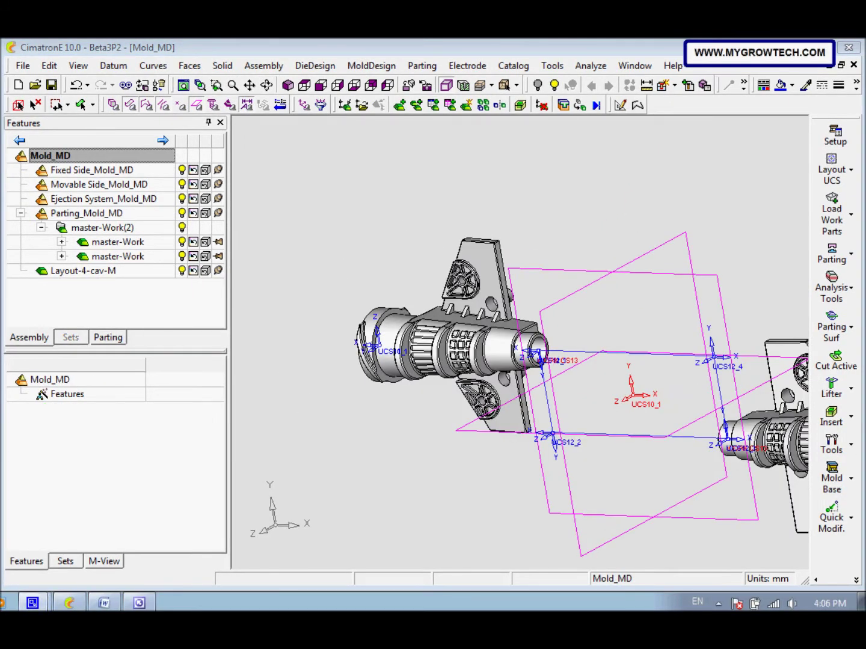
click(588, 68)
mouse_move(595, 185)
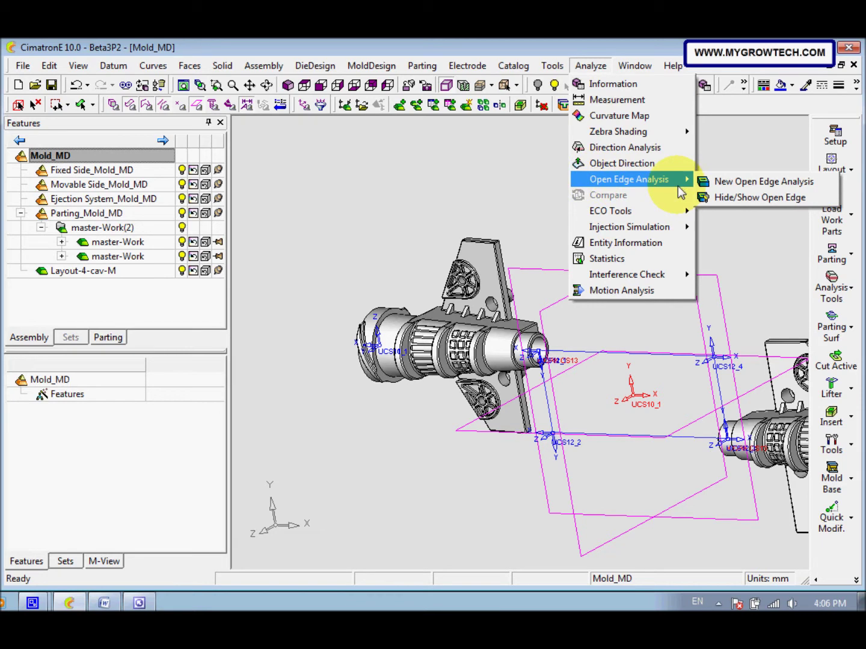
click(724, 184)
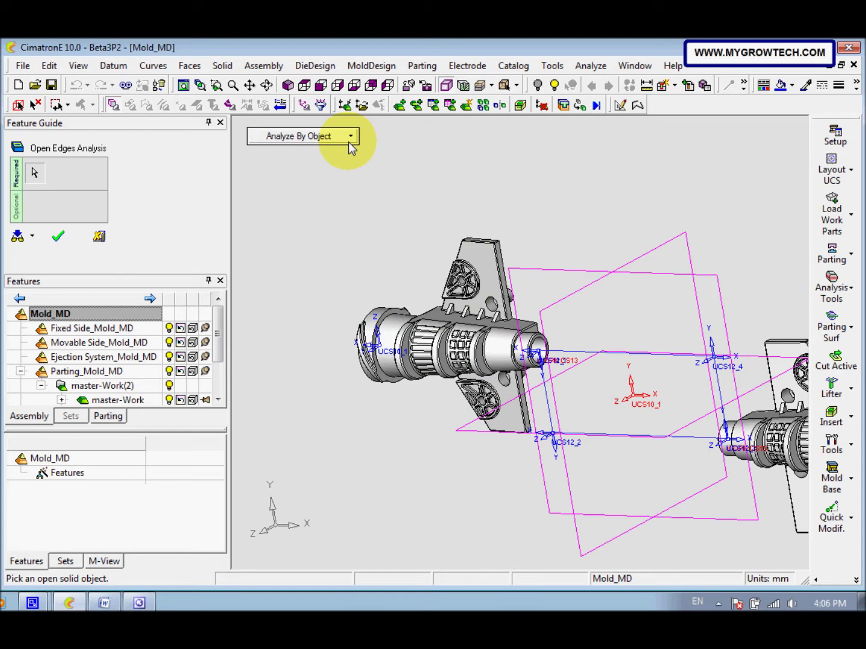
click(440, 346)
ctrl+drag(465, 340, 424, 332)
scroll(467, 301, down, 3)
middle_drag(447, 373, 445, 360)
scroll(611, 252, up, 5)
scroll(527, 354, down, 3)
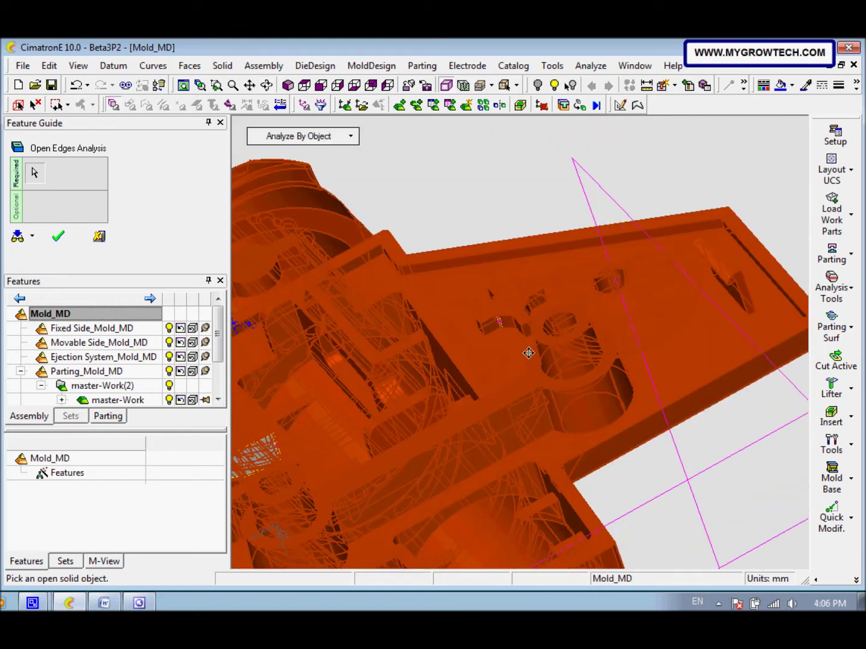
scroll(539, 300, up, 5)
middle_drag(521, 299, 473, 263)
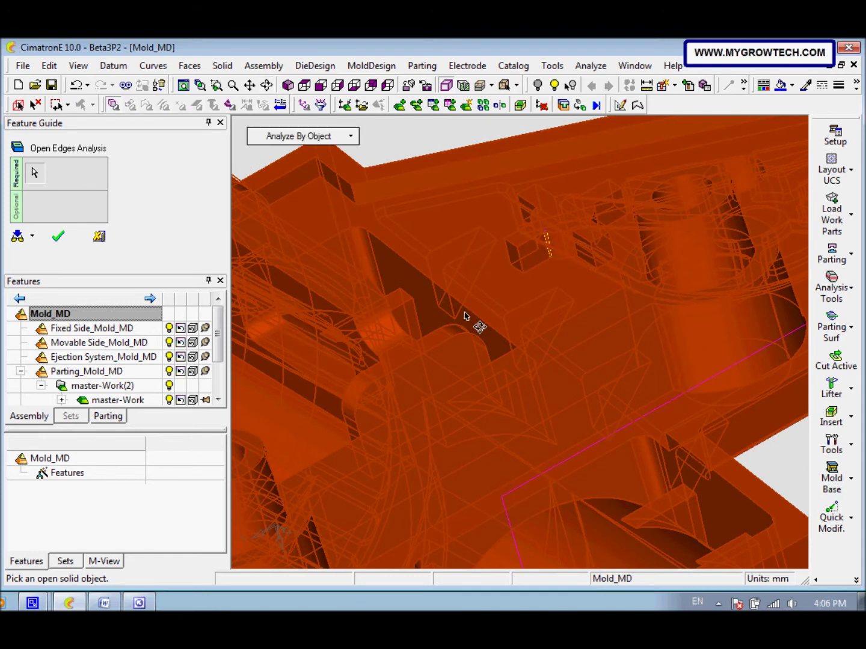
middle_drag(465, 317, 456, 265)
click(55, 238)
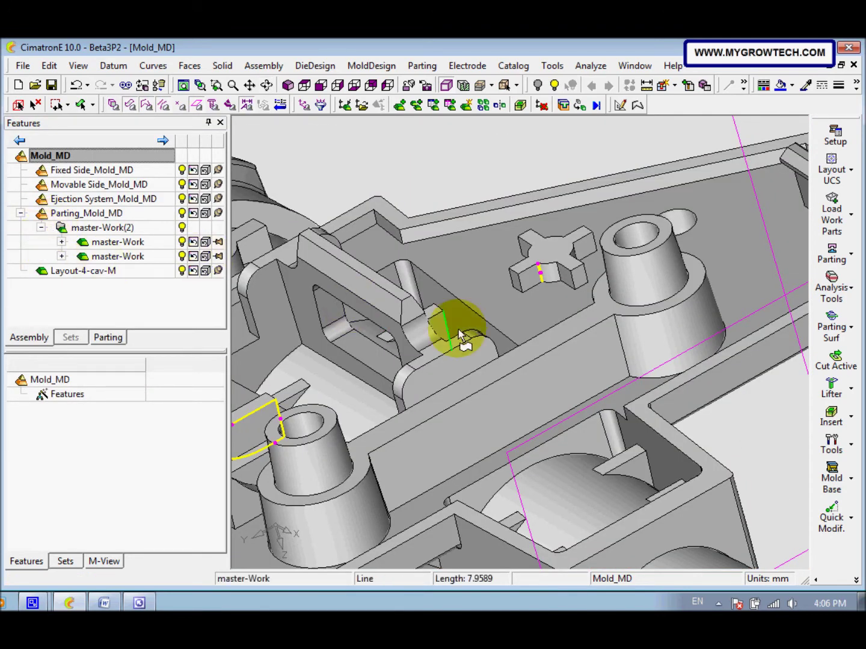
- Inspect the marked open edges on the work part, and turn off the open edge display
middle_drag(527, 337, 550, 252)
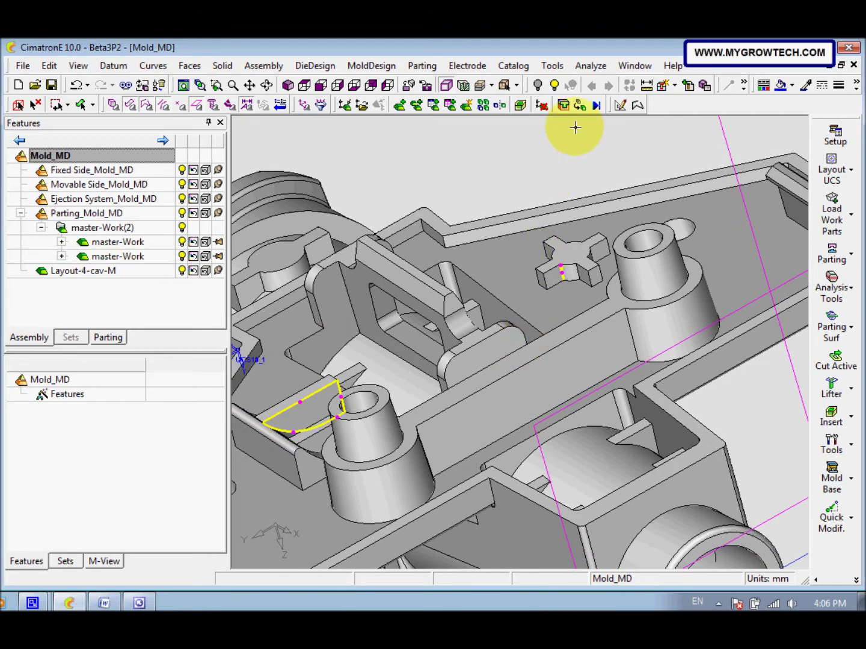
click(592, 68)
mouse_move(601, 178)
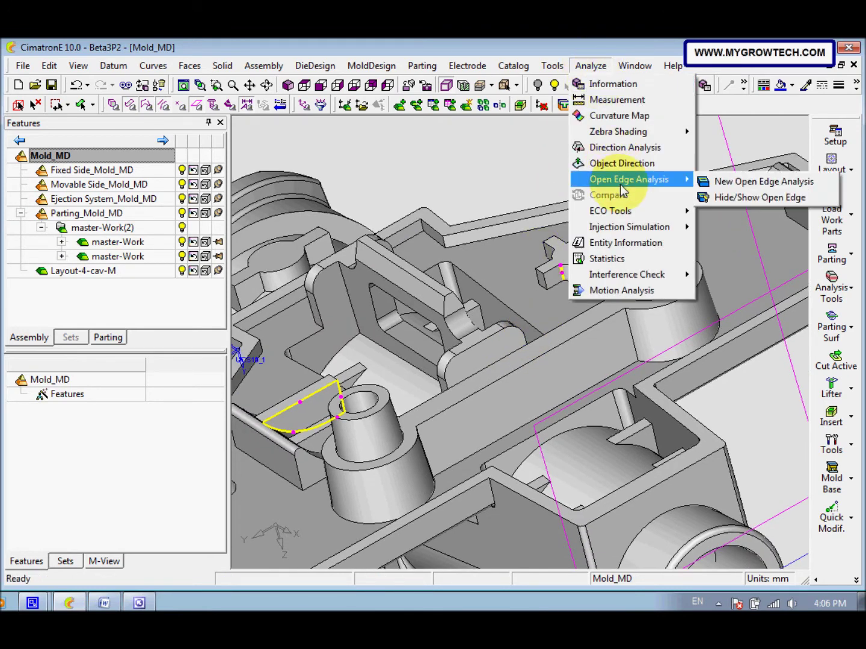
click(719, 198)
mouse_move(605, 252)
middle_down()
mouse_move(512, 318)
mouse_move(562, 336)
mouse_move(559, 325)
middle_up()
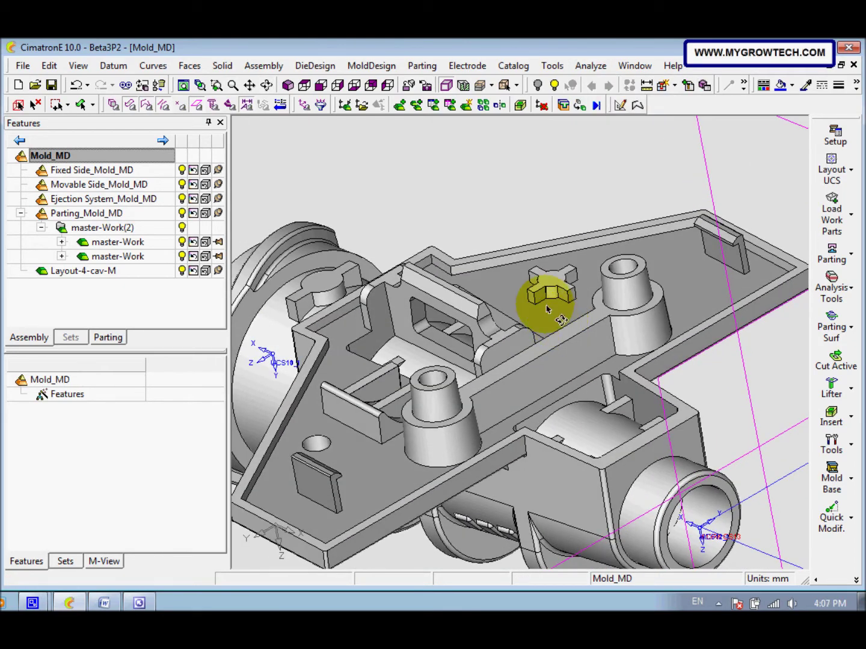
scroll(522, 271, up, 5)
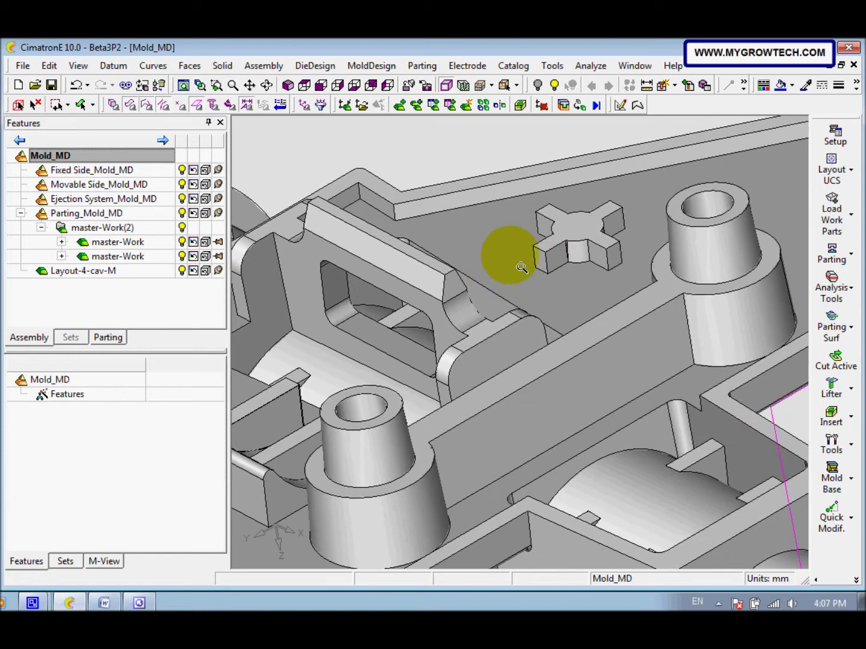
middle_drag(523, 268, 511, 241)
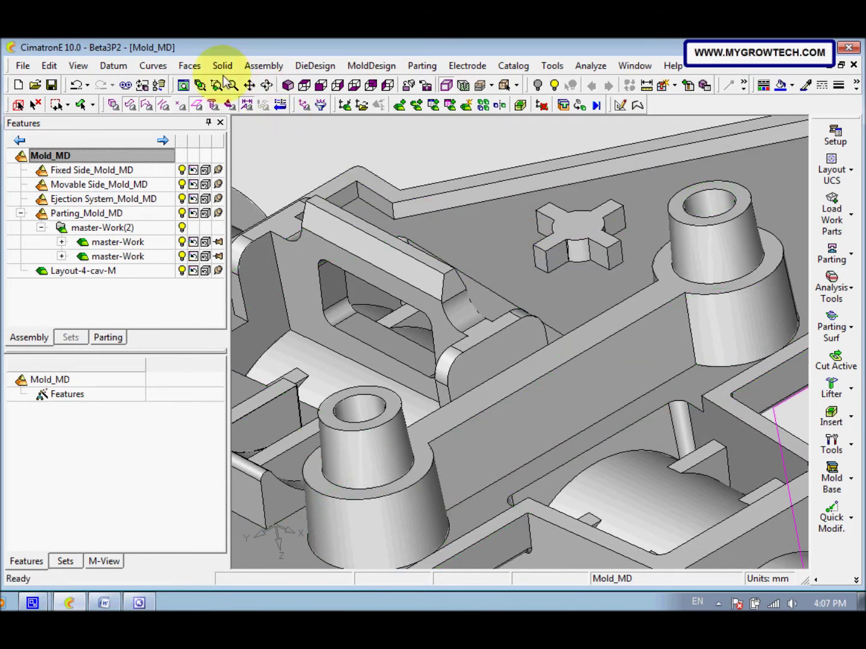
- Activate the first master-Work part under Parting_Mold_MD for editing
double_click(111, 247)
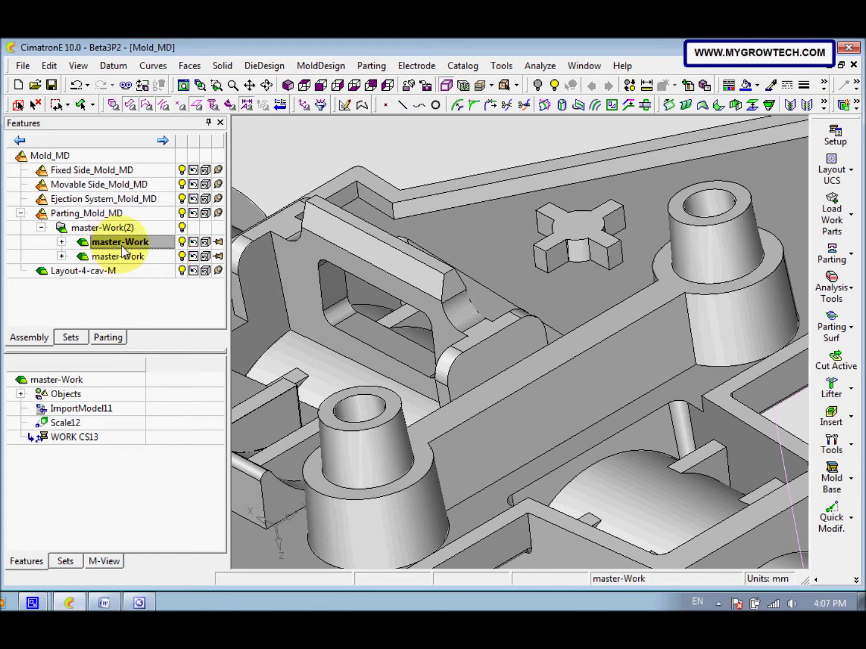
right_click(122, 248)
click(187, 230)
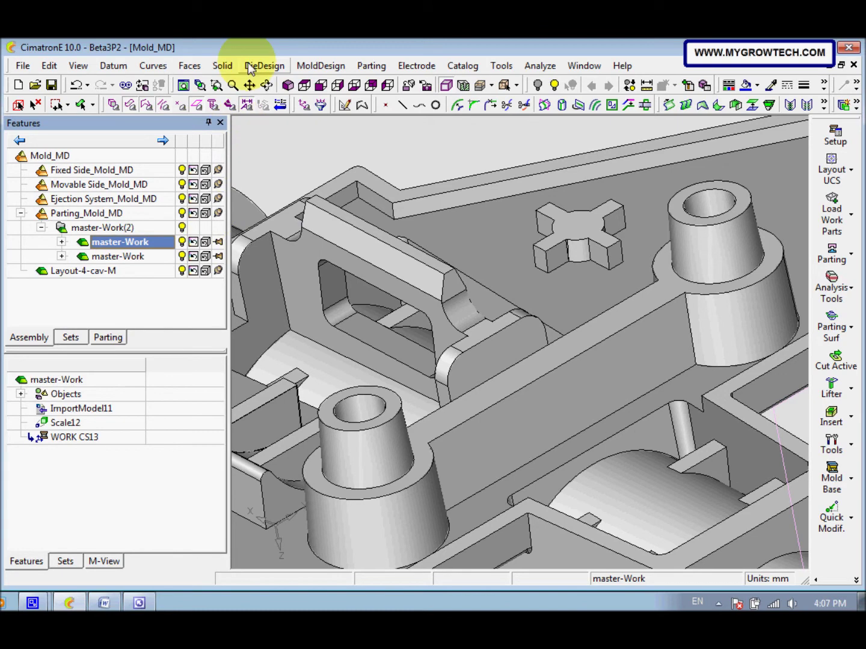
- Close the open gap along the vertical edge beside the curved face of the cross-shaped boss with Close Open Gaps
click(189, 67)
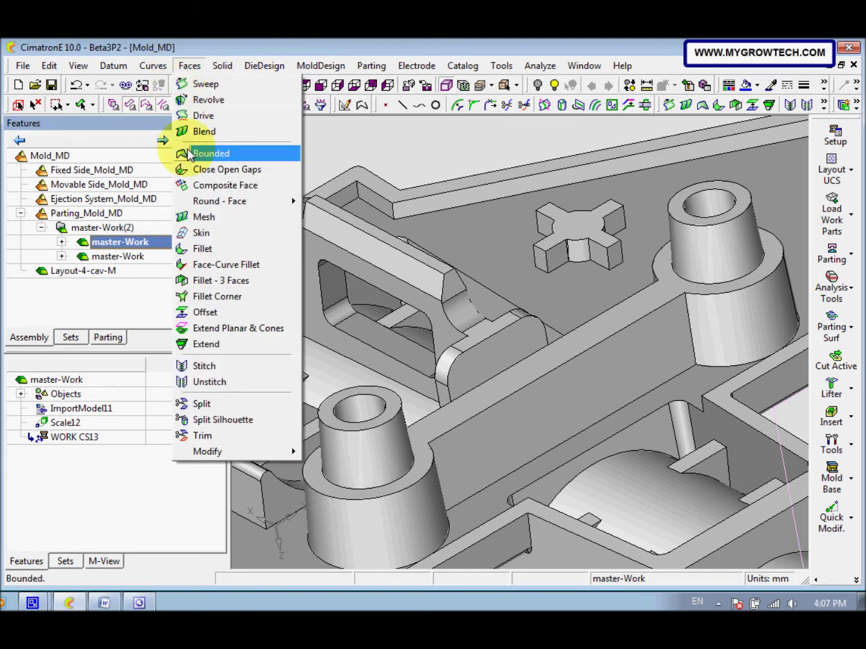
click(220, 171)
scroll(548, 304, up, 5)
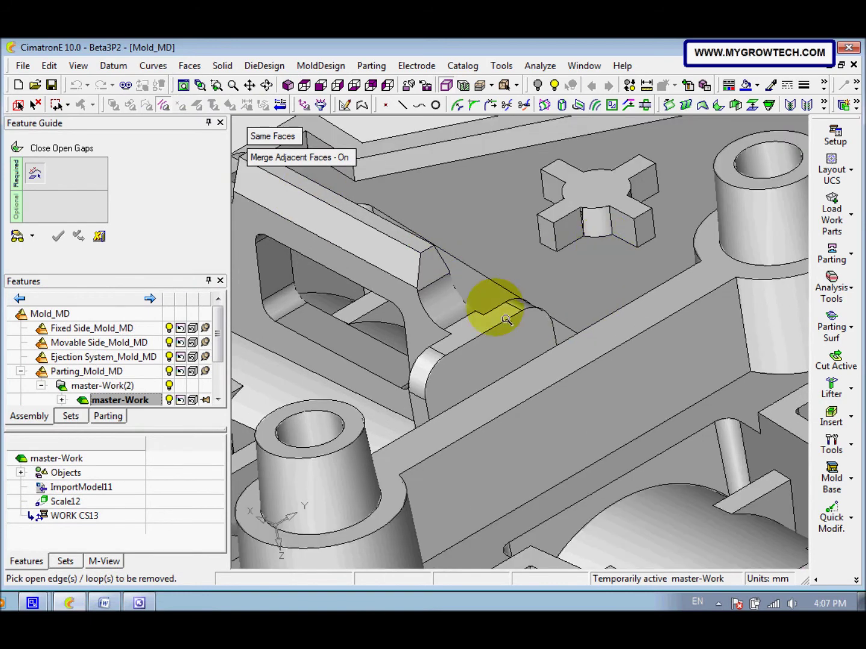
scroll(517, 298, up, 2)
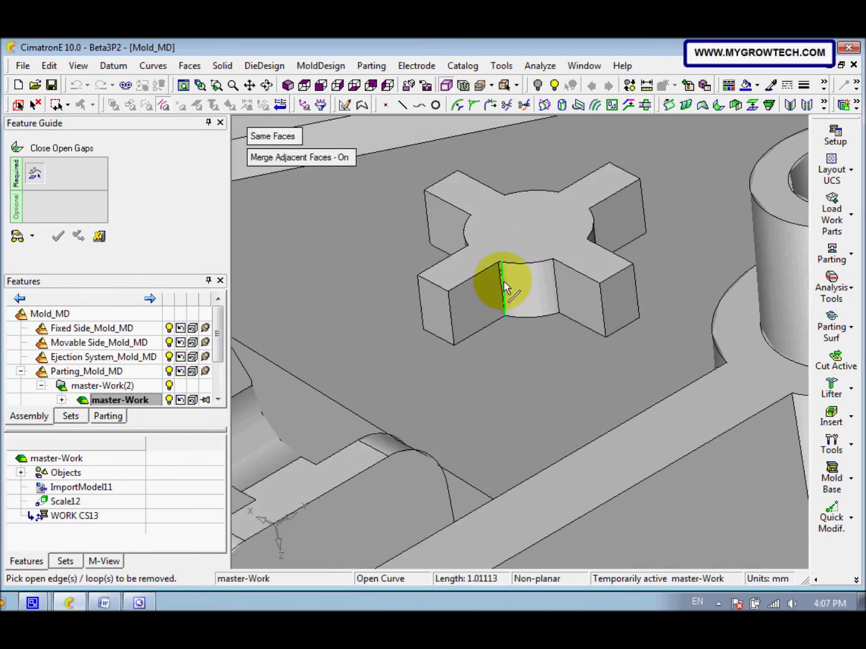
click(504, 290)
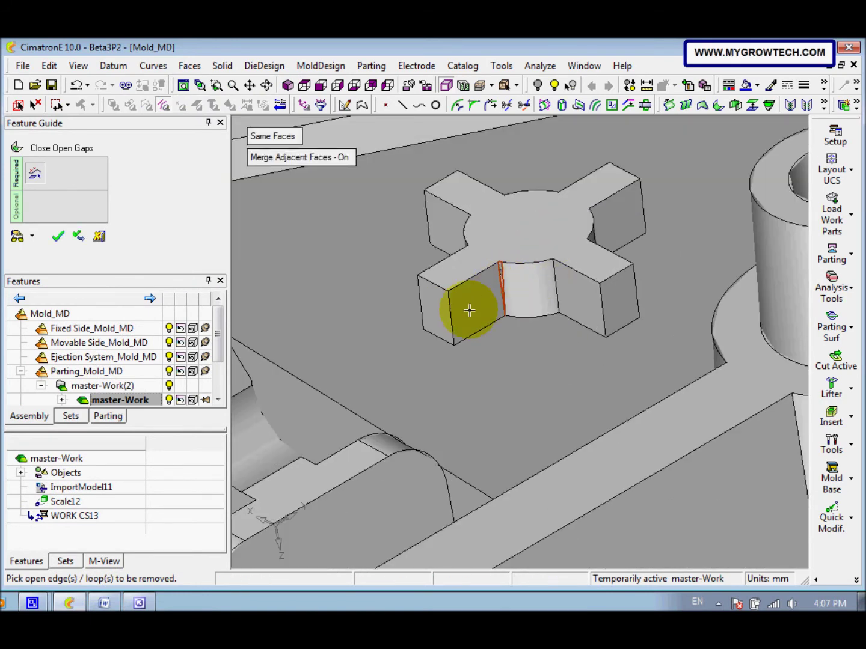
scroll(419, 339, down, 1)
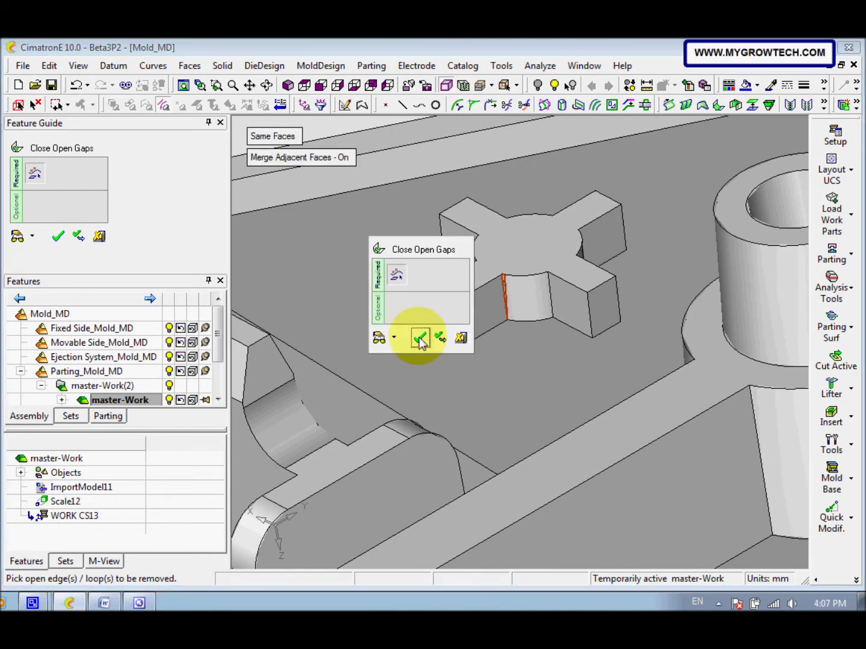
click(419, 339)
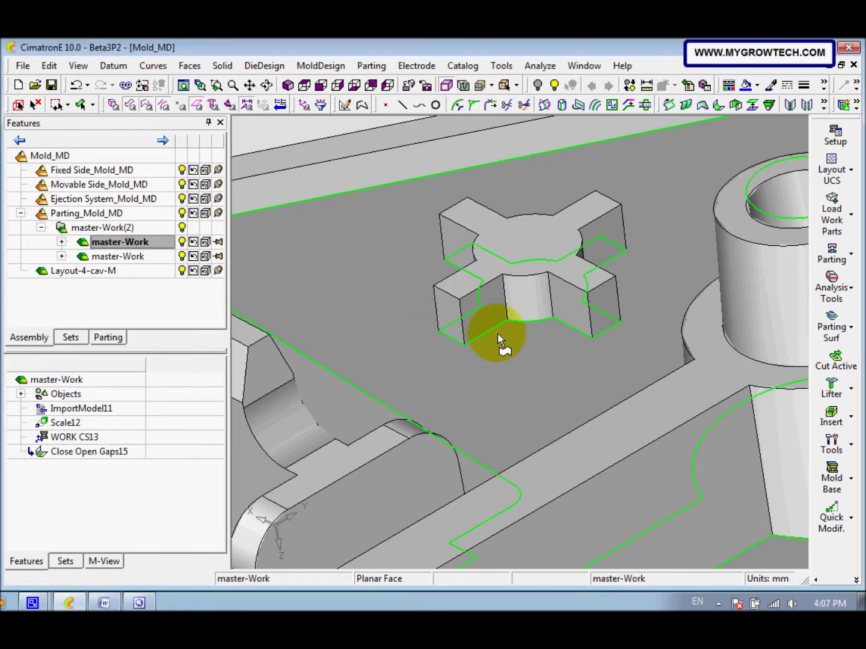
mouse_move(502, 334)
middle_down()
mouse_move(496, 342)
mouse_move(510, 340)
mouse_move(492, 340)
mouse_move(510, 331)
middle_up()
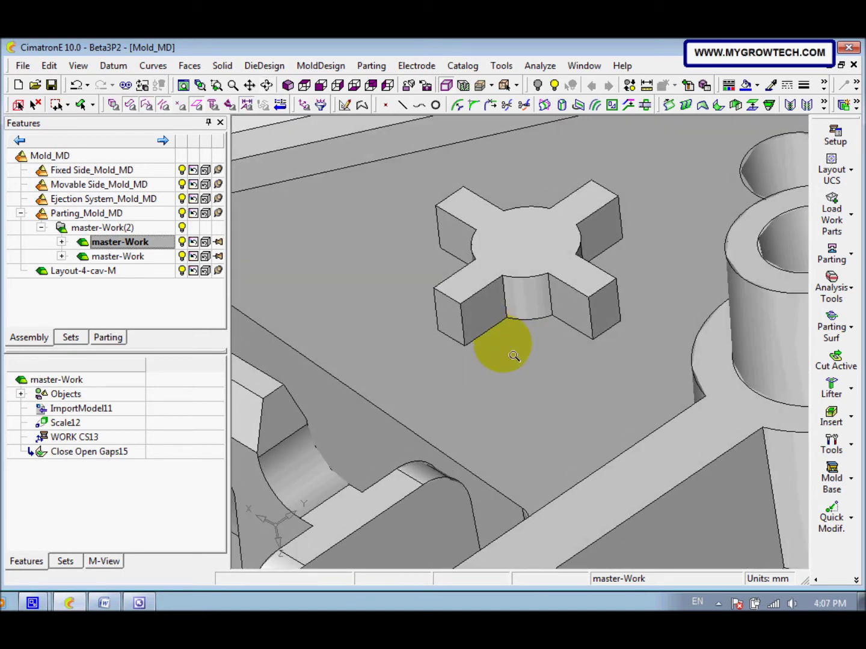
- Run a new open edge analysis by selection on the cross boss's top face, its front curved and adjoining side faces, and the surrounding floor face
click(831, 283)
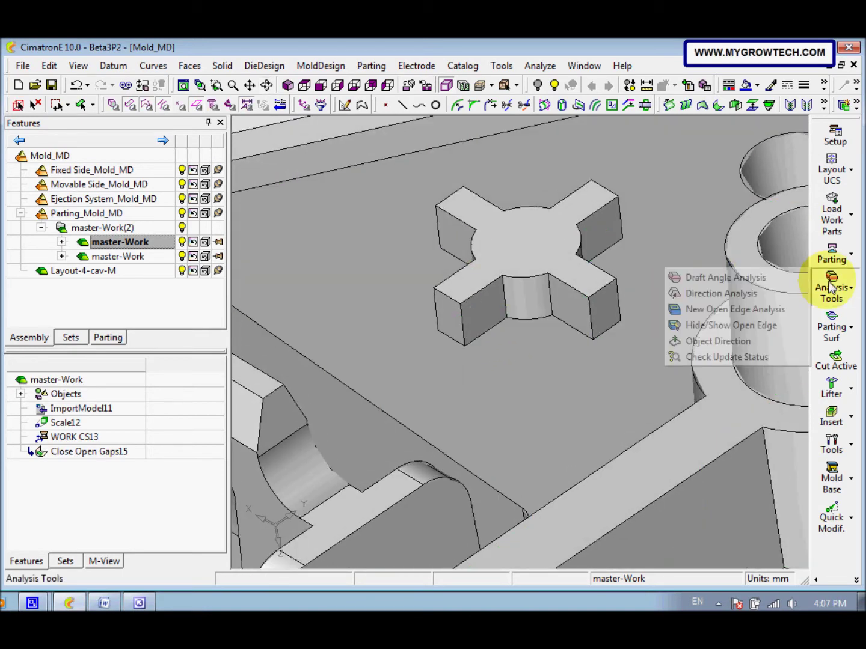
click(764, 313)
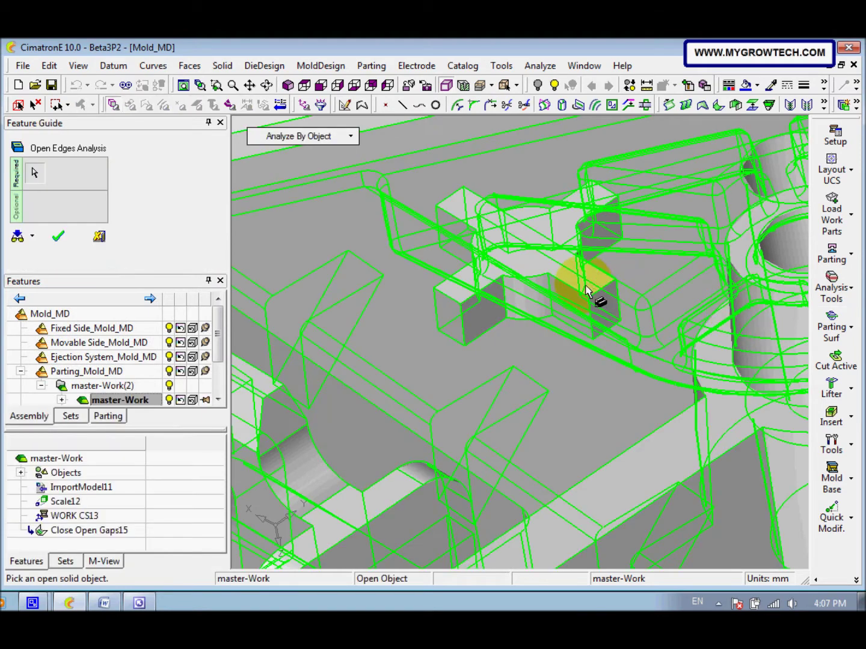
click(351, 136)
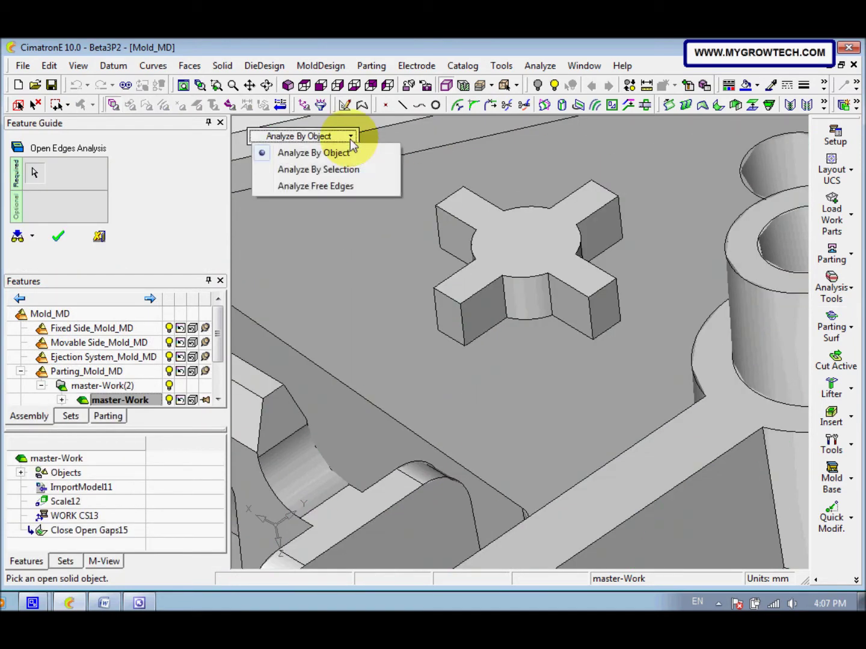
click(362, 169)
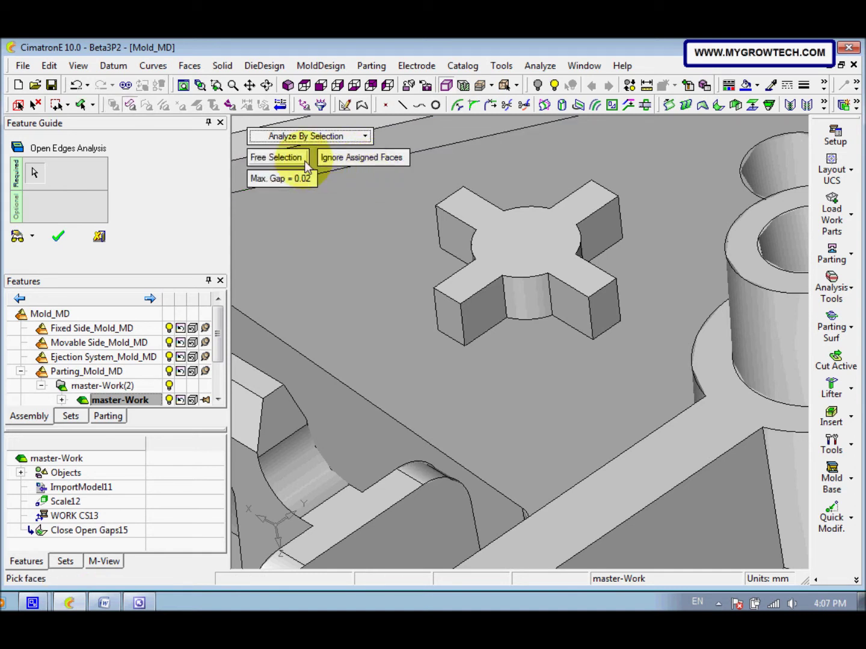
click(522, 263)
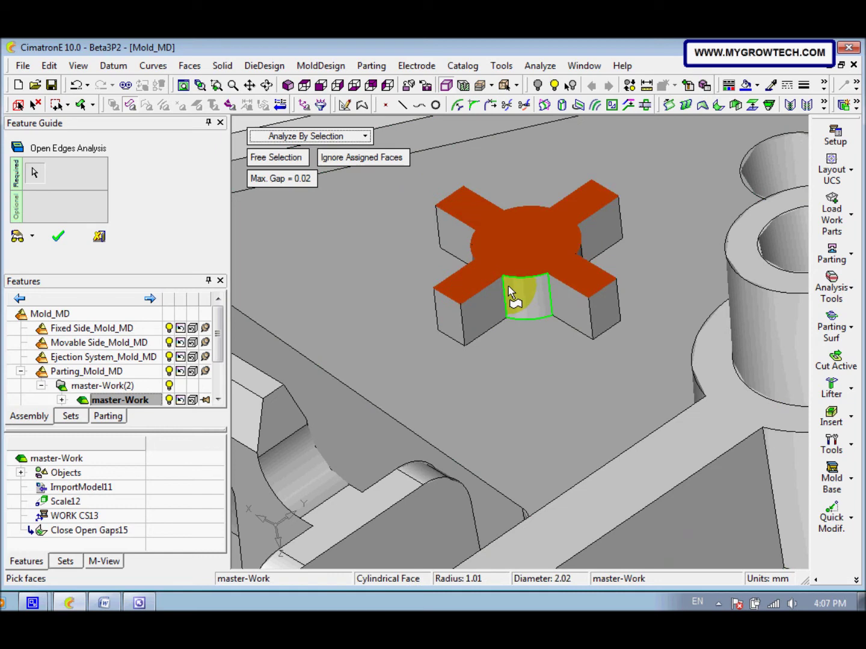
click(508, 286)
click(562, 300)
click(509, 355)
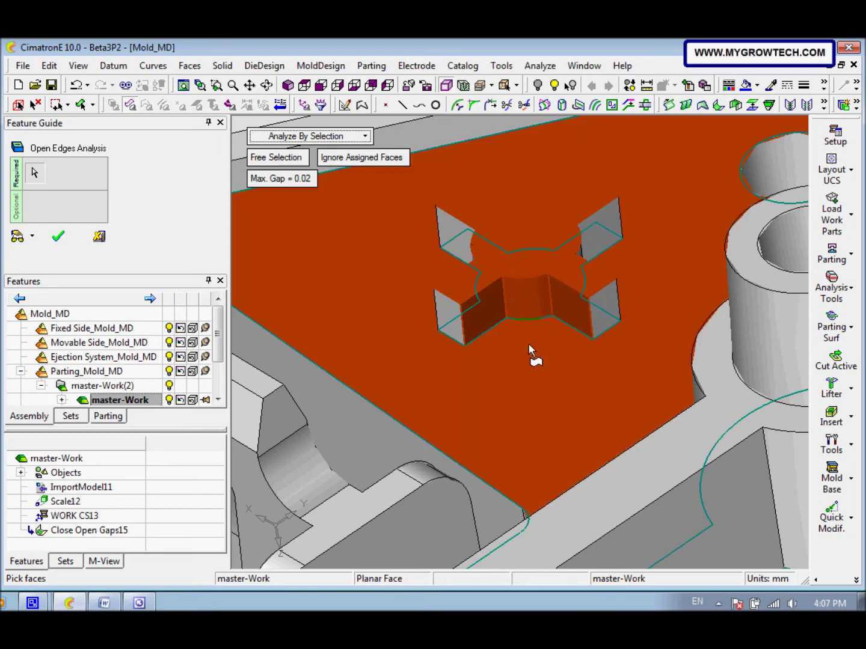
right_click(399, 245)
click(398, 244)
mouse_move(451, 299)
middle_down()
mouse_move(486, 289)
mouse_move(463, 292)
middle_up()
middle_drag(525, 306, 516, 286)
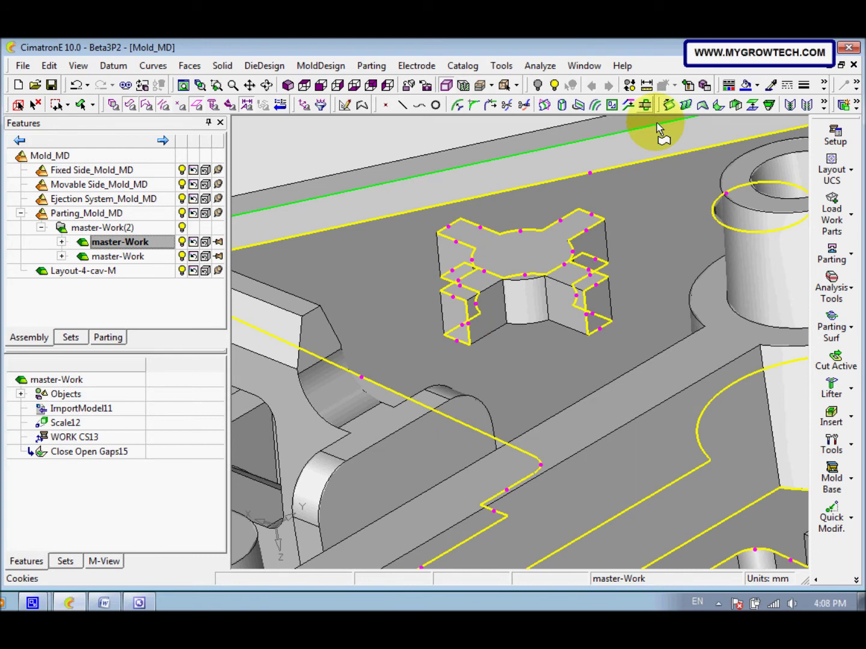
- Hide the open edge display around the cross-shaped boss
click(831, 294)
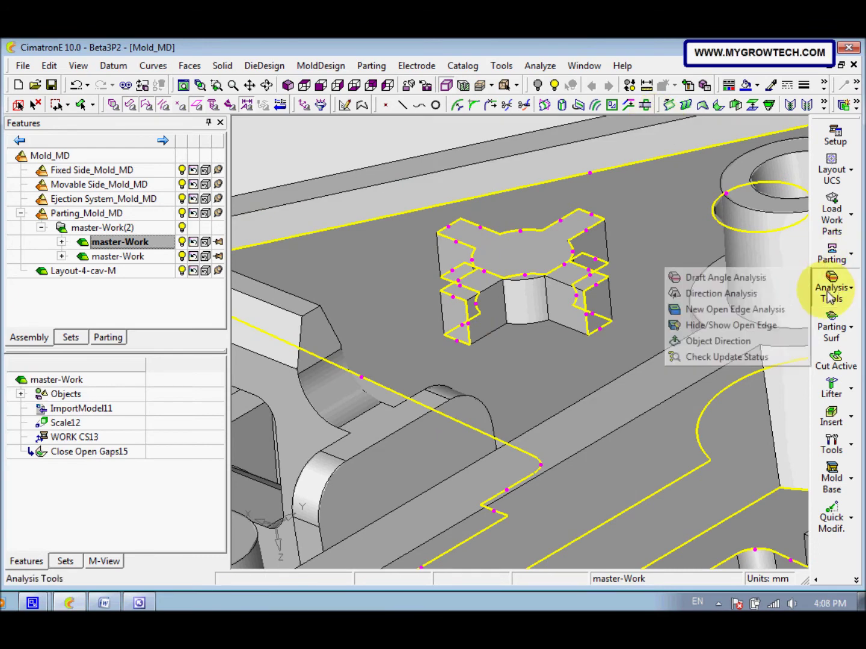
click(749, 326)
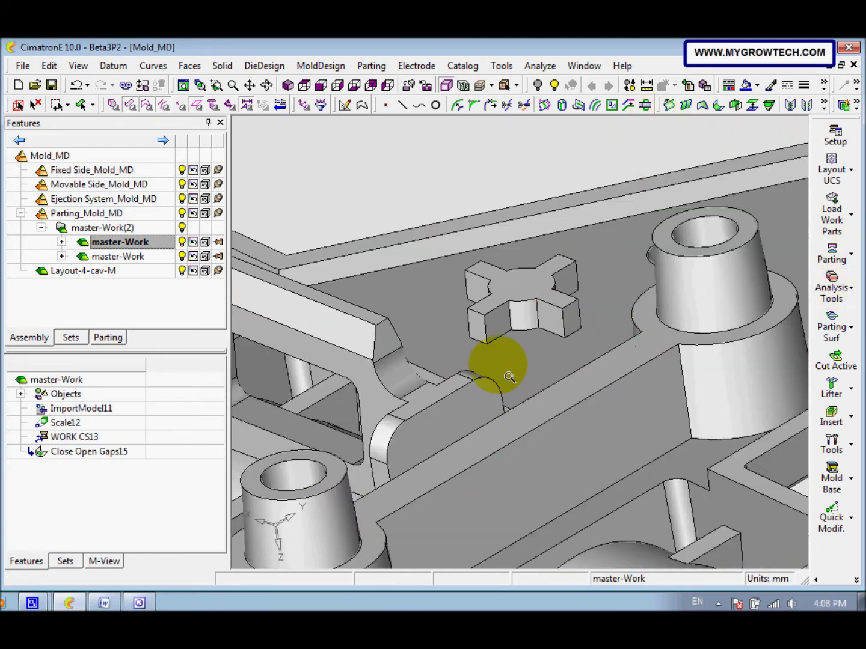
scroll(493, 367, up, 2)
middle_drag(494, 373, 450, 394)
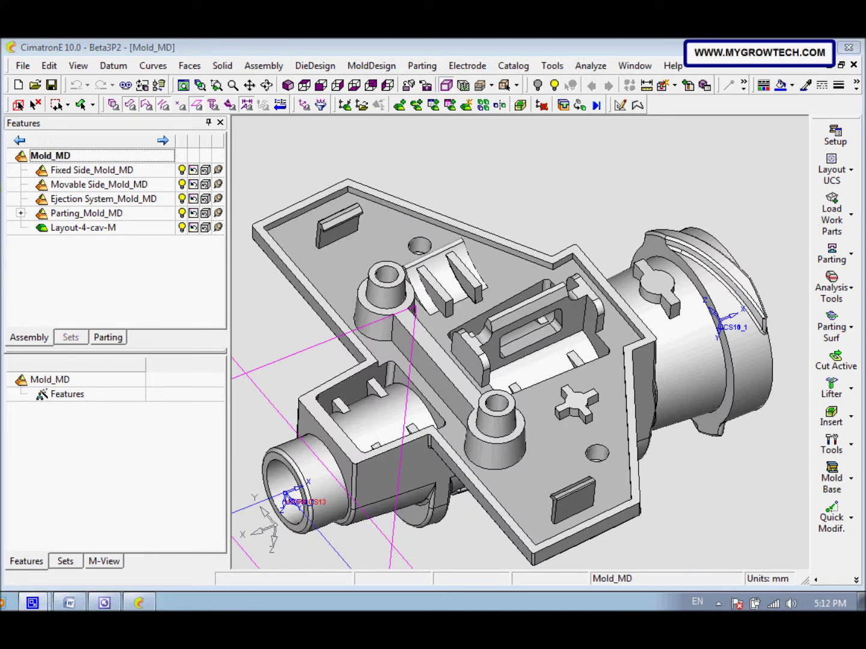
- Measure the distance between the two arc edges along the gap where the inclined rib meets the curved face
scroll(494, 300, up, 5)
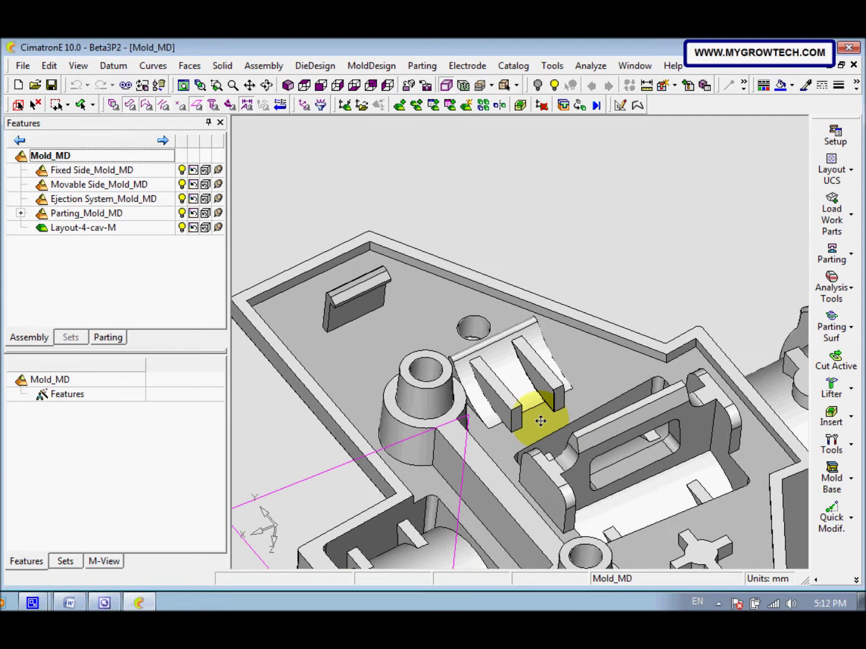
scroll(540, 421, up, 5)
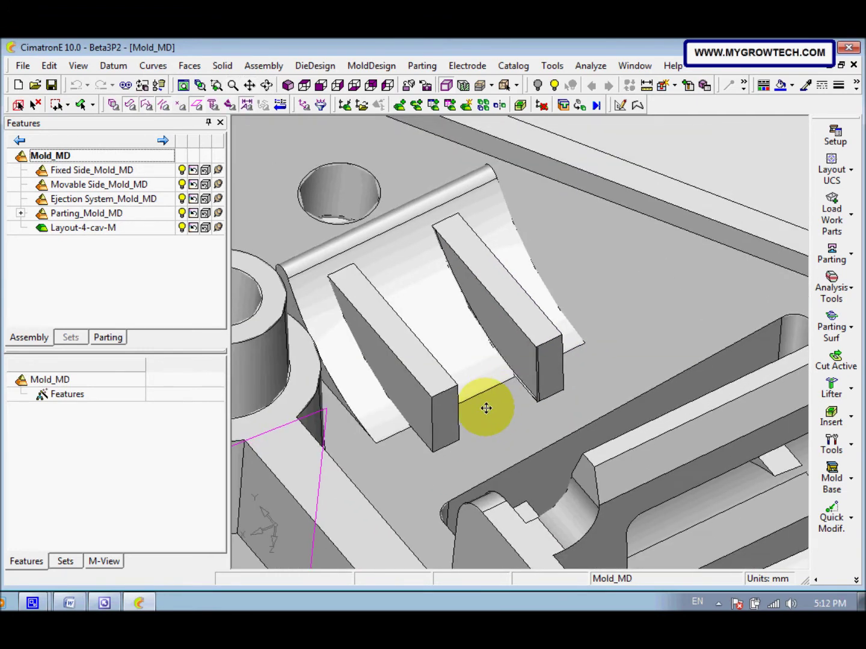
scroll(485, 409, up, 5)
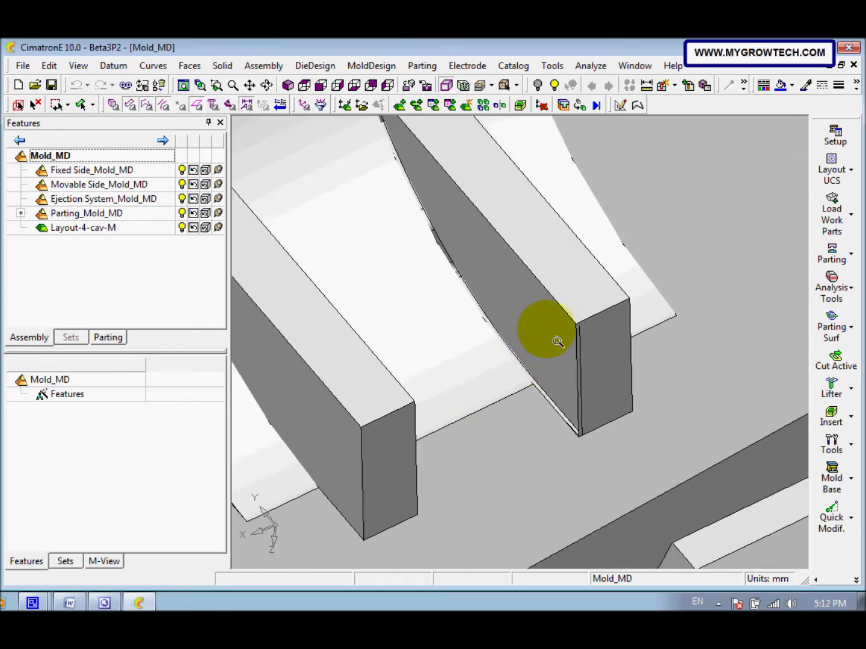
click(645, 85)
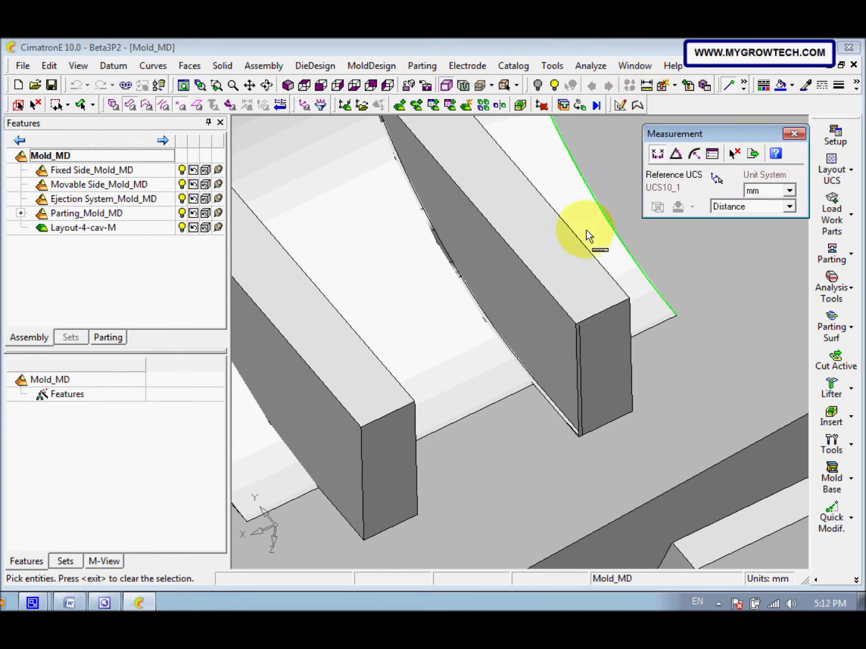
click(507, 348)
click(506, 349)
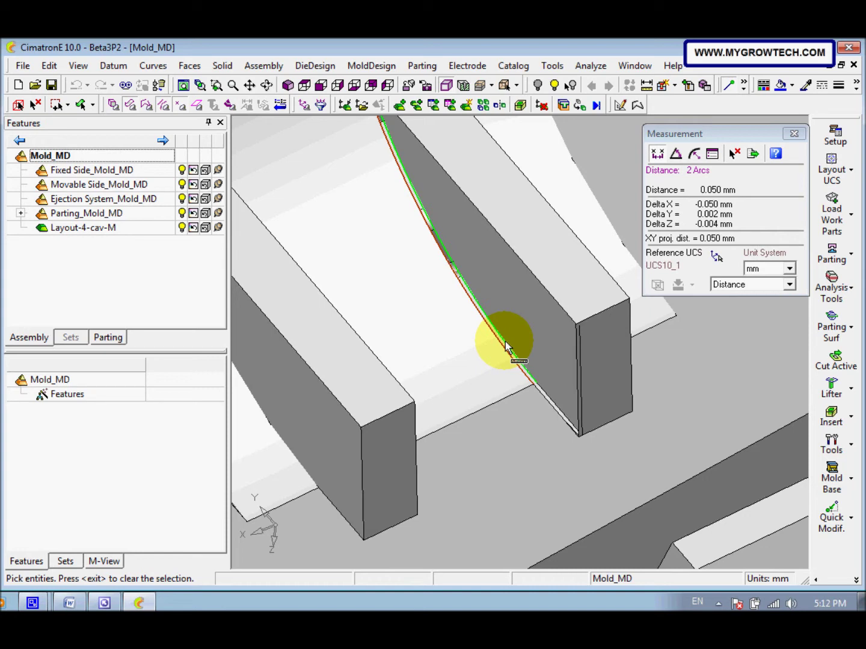
click(505, 348)
click(793, 132)
middle_drag(557, 247, 534, 296)
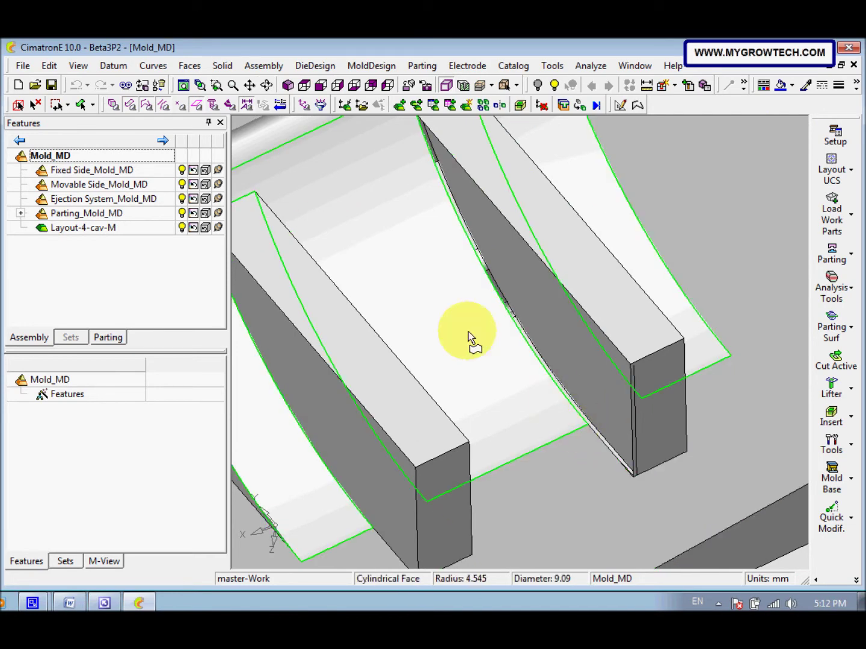
- Activate the first master-Work part and create a composite curve chaining the curved face's arc edge and the straight edge beside the rib
click(21, 213)
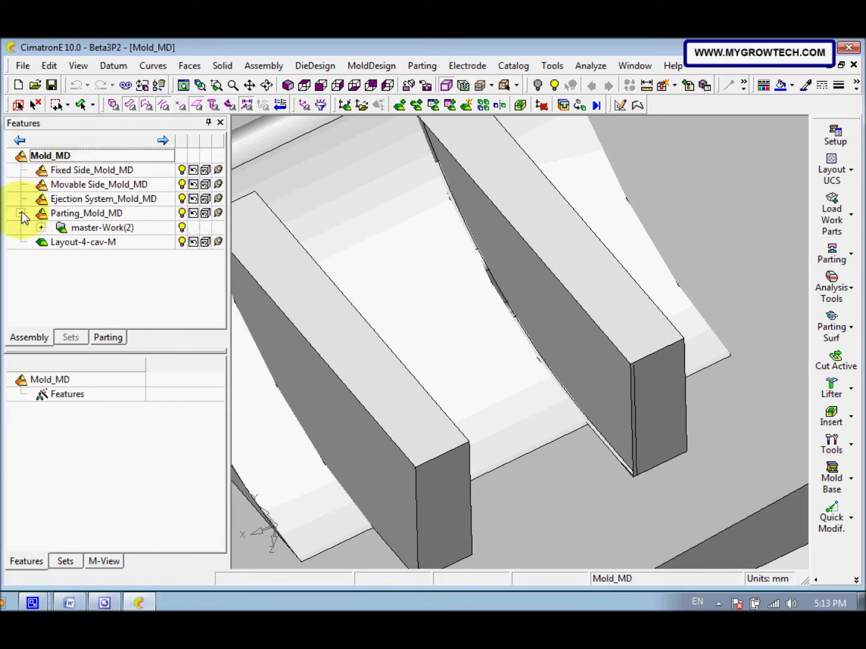
double_click(86, 229)
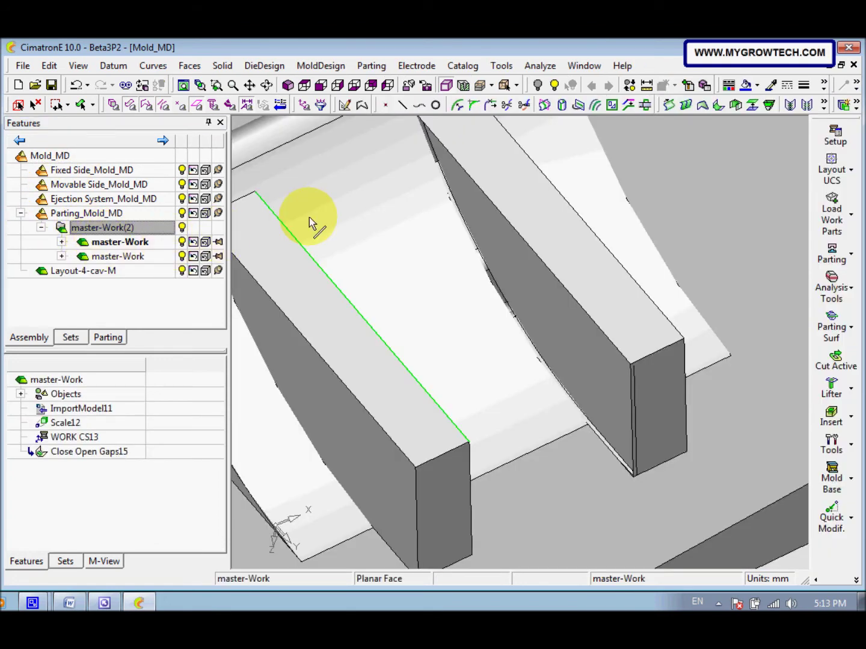
click(360, 107)
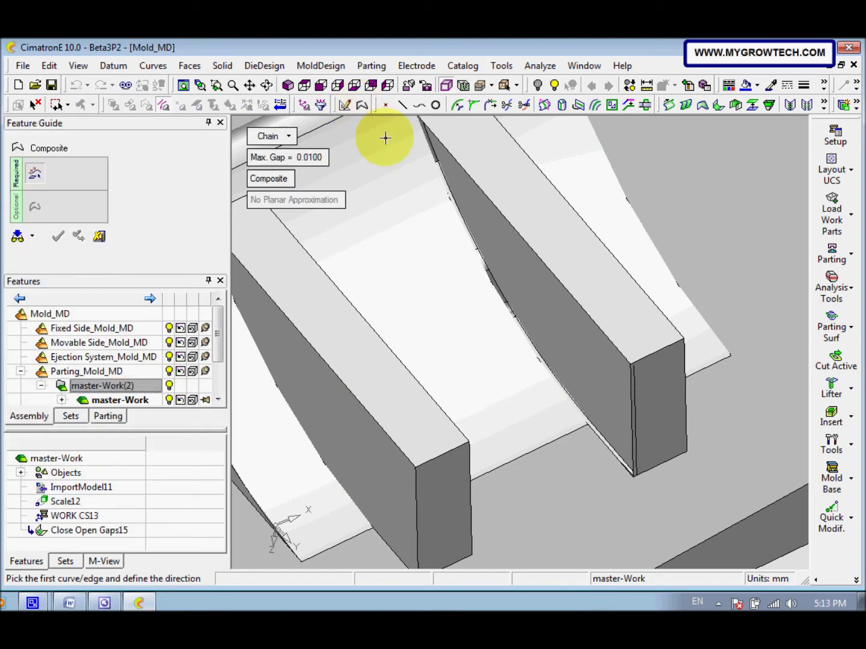
click(497, 294)
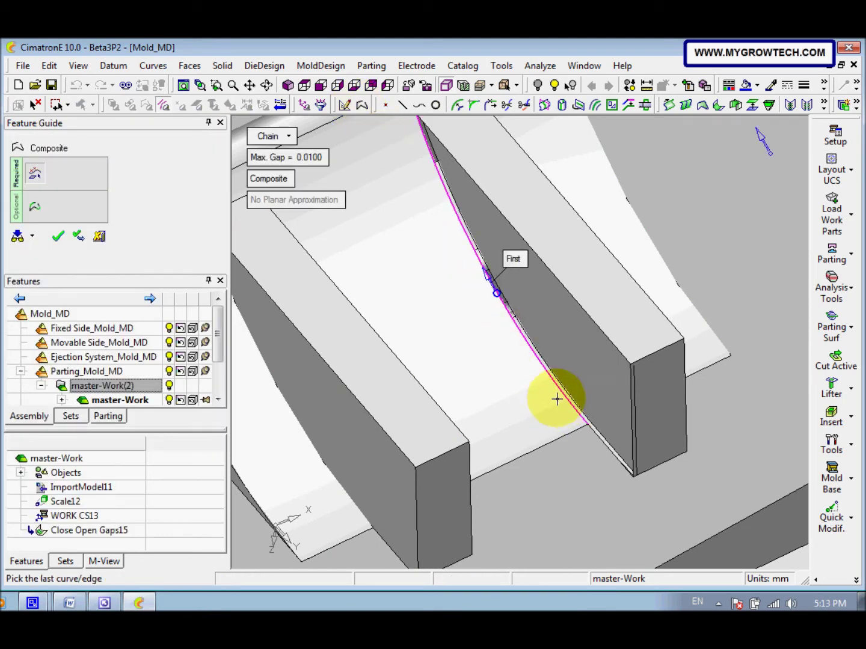
click(488, 273)
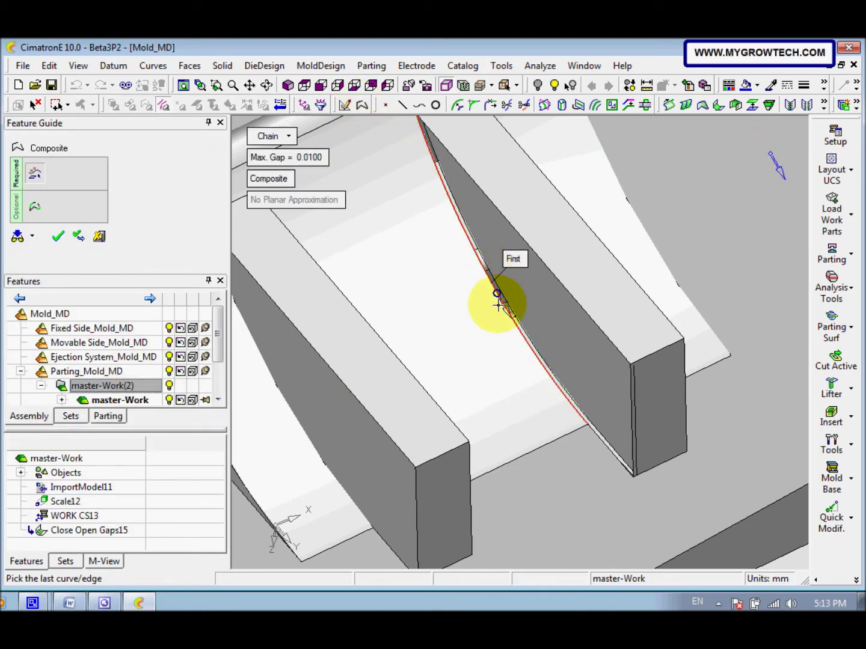
click(608, 450)
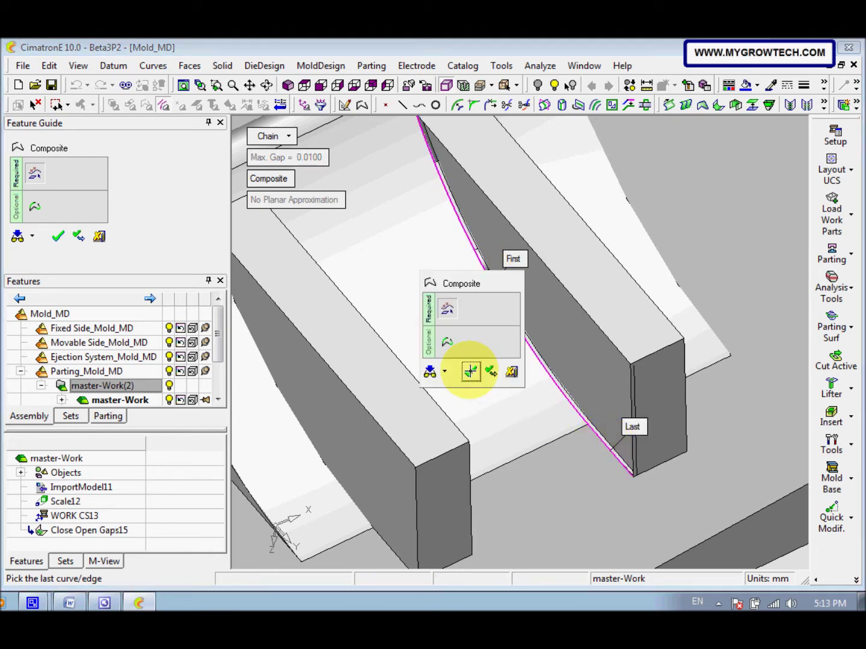
click(470, 371)
middle_drag(491, 342, 528, 398)
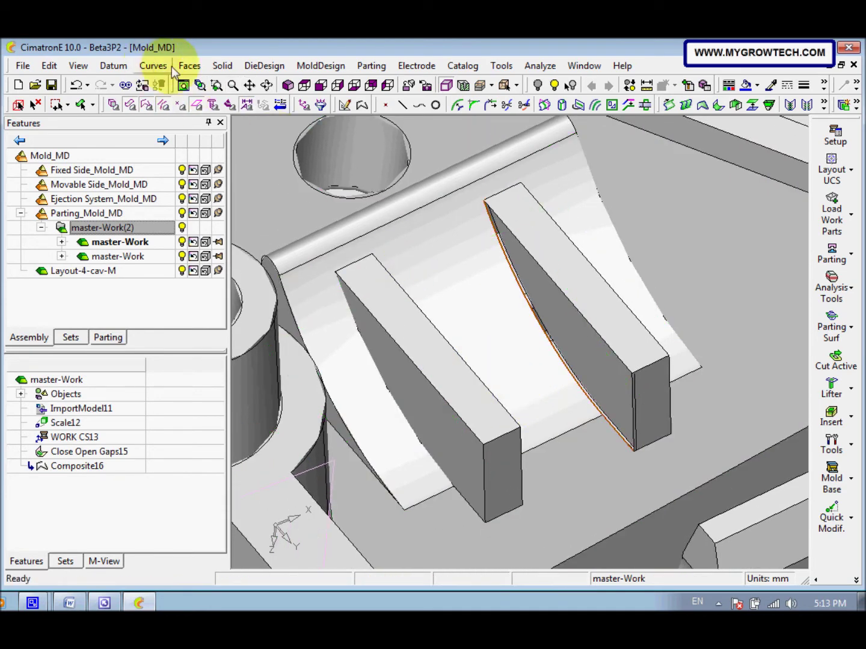
- Set up a Natural - Multi Continuous extension from the composite curve beside the inclined rib, with a delta of 0.05 mm
click(190, 66)
click(238, 344)
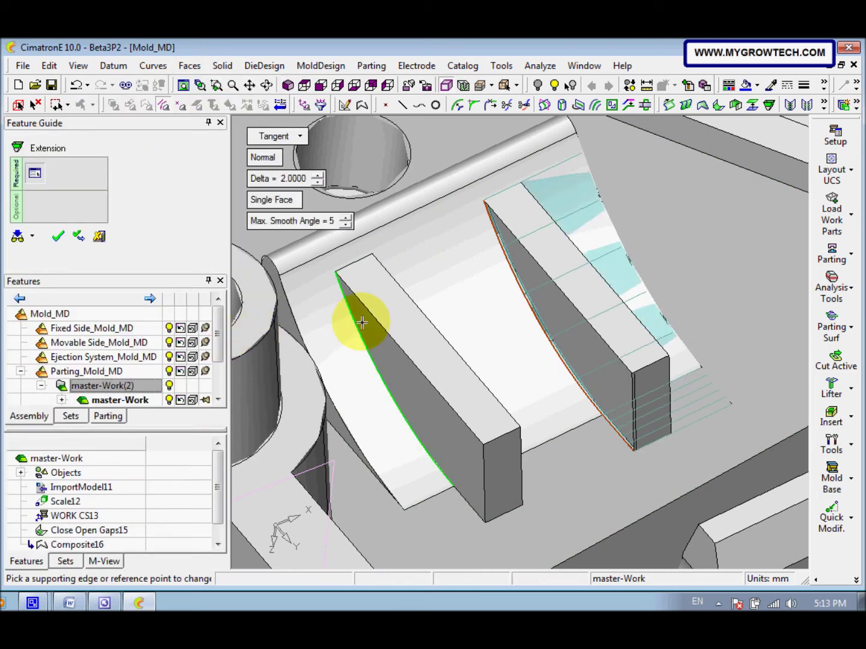
click(302, 138)
click(306, 187)
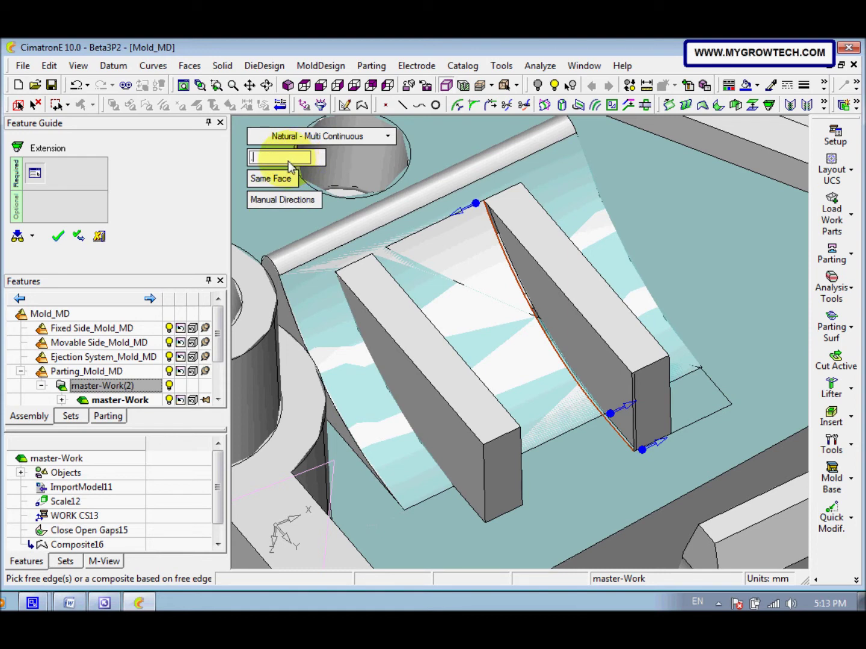
key(Return)
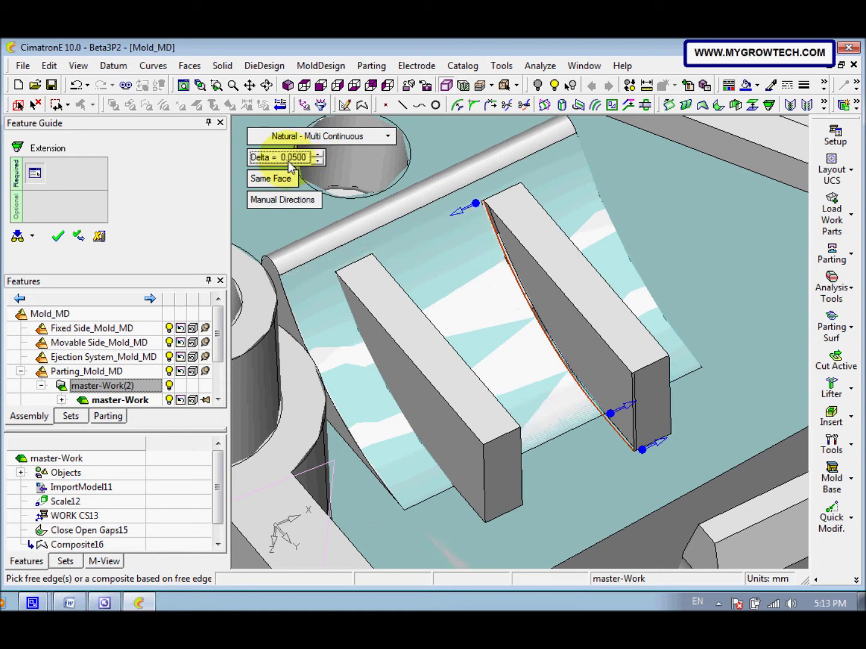
- Point the extension's end directions toward the rib along its upper and base edges, and apply the extension
click(464, 208)
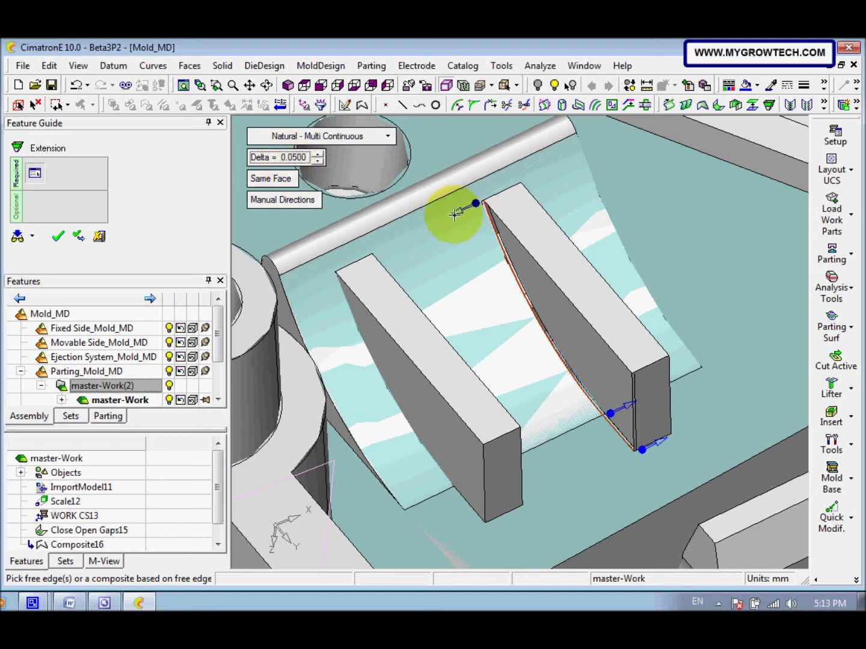
drag(453, 217, 607, 410)
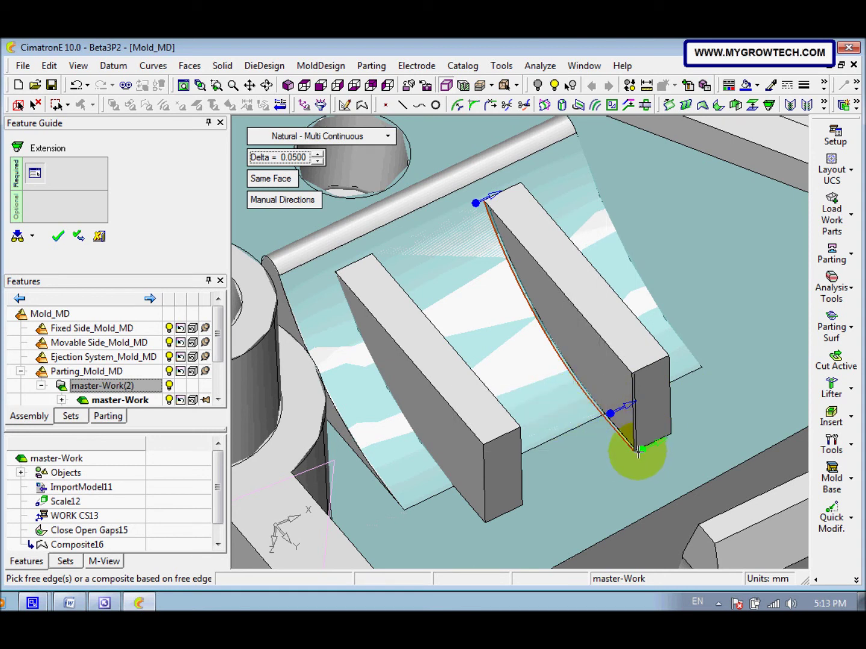
right_click(638, 451)
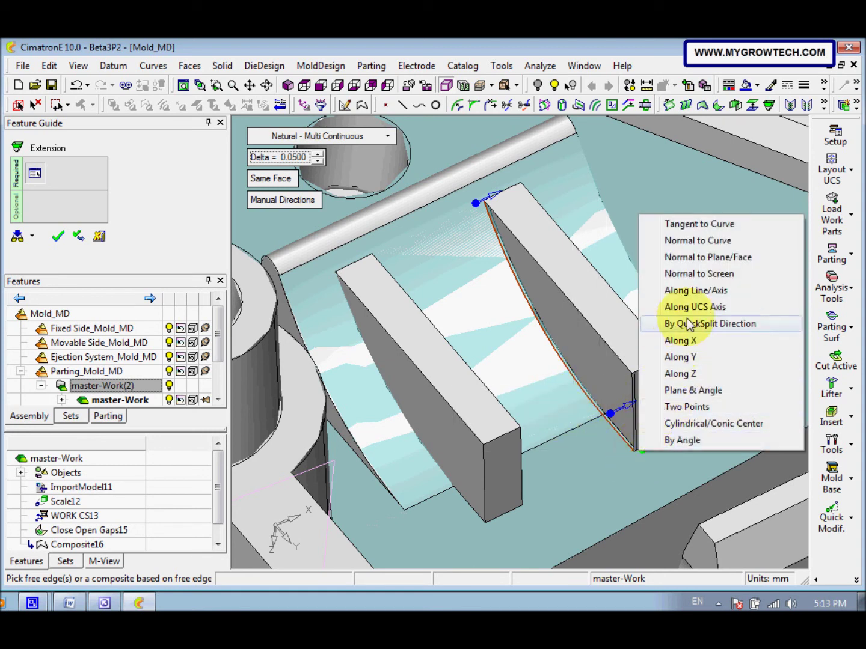
click(690, 291)
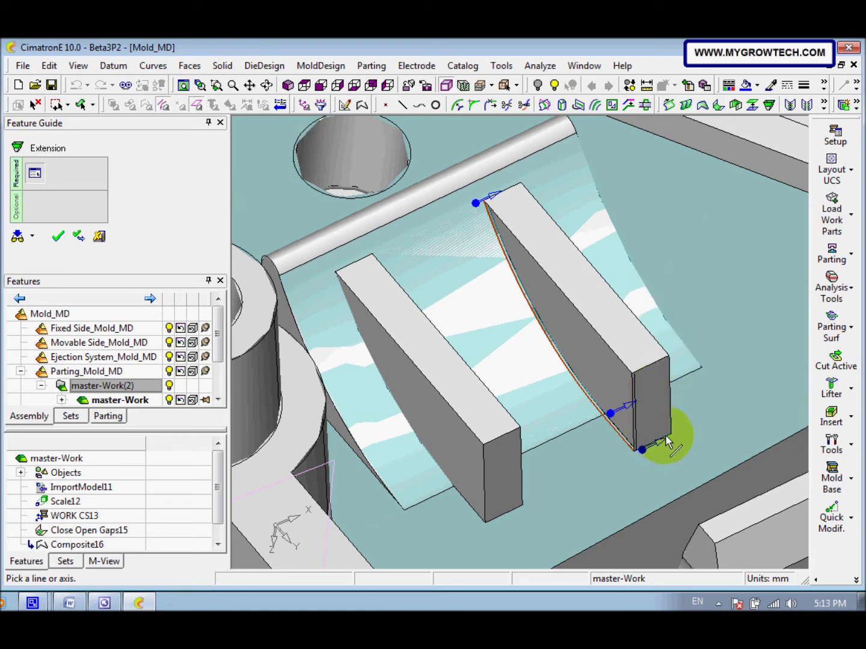
click(615, 460)
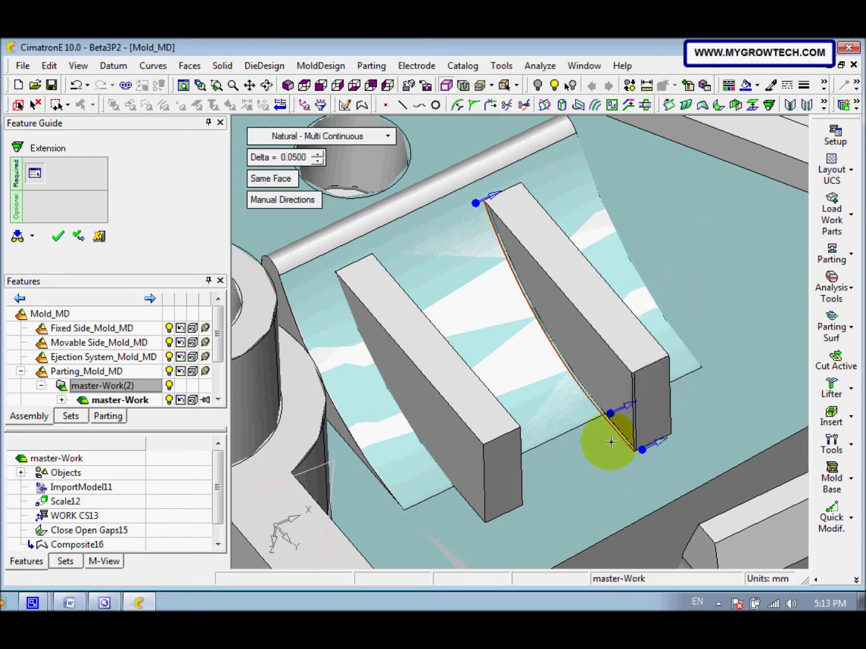
middle_click(610, 442)
click(610, 444)
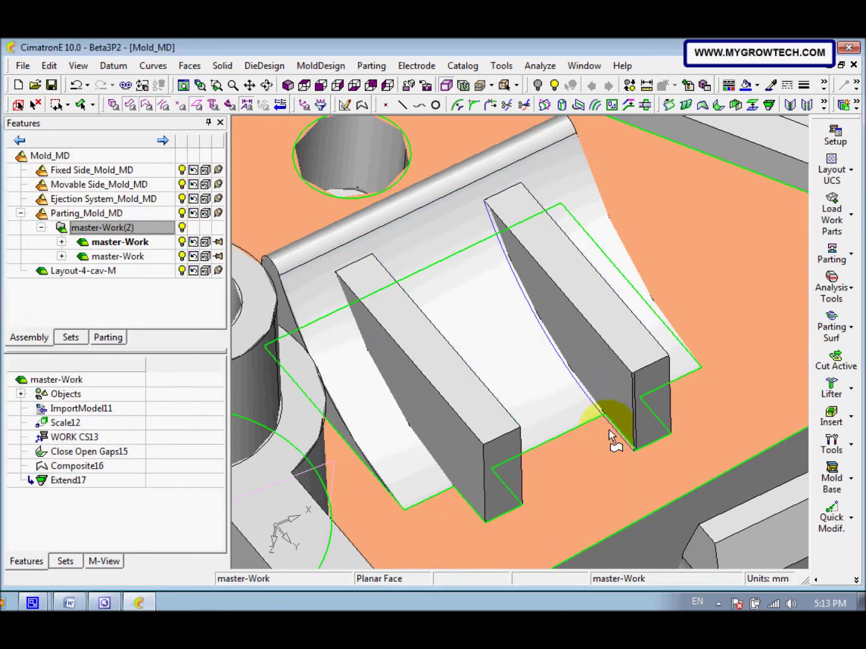
- Set up a Natural - Multi Continuous extension of the rib's side face from its sloping upper edge, with a delta of 1 mm
middle_drag(591, 446, 469, 304)
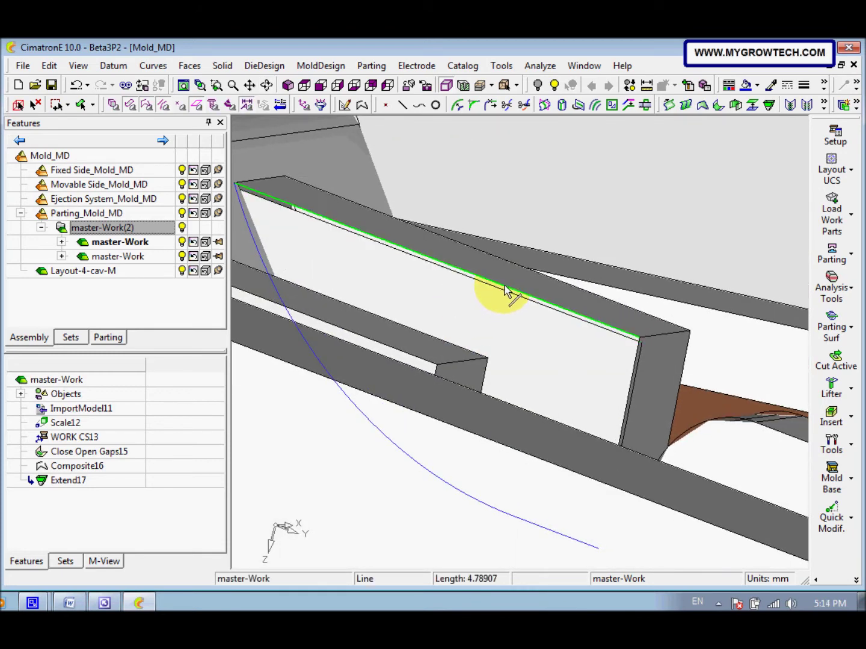
middle_drag(511, 294, 528, 295)
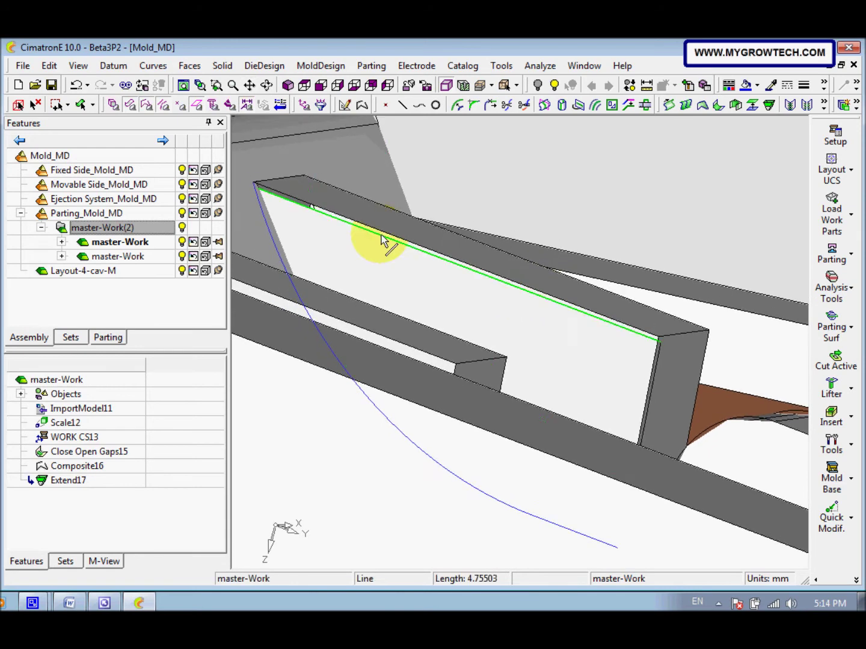
click(190, 66)
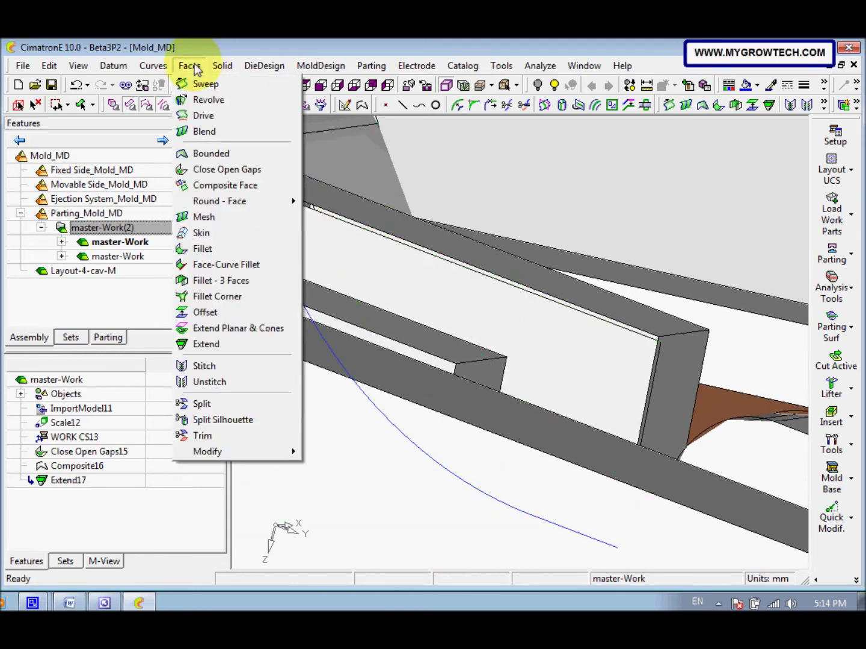
click(241, 329)
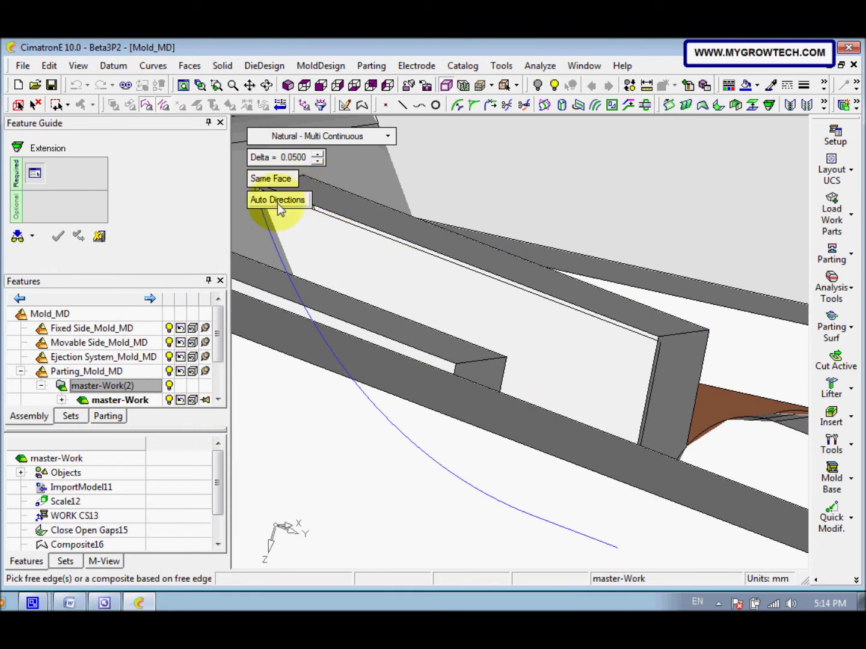
click(355, 230)
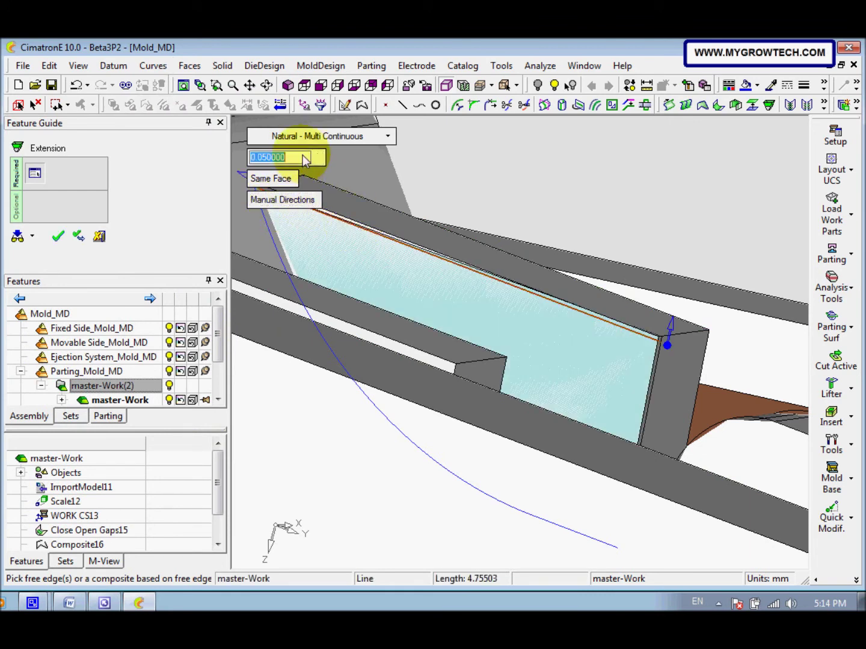
click(289, 191)
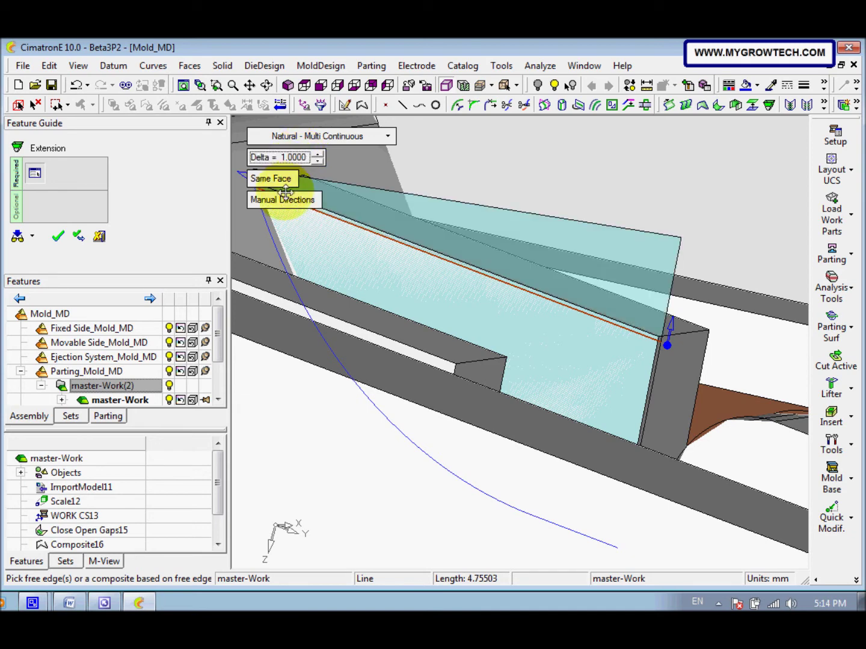
- Set the side face extension's end directions along Z, pointing away from the rib, and apply the extension
middle_drag(374, 252, 459, 278)
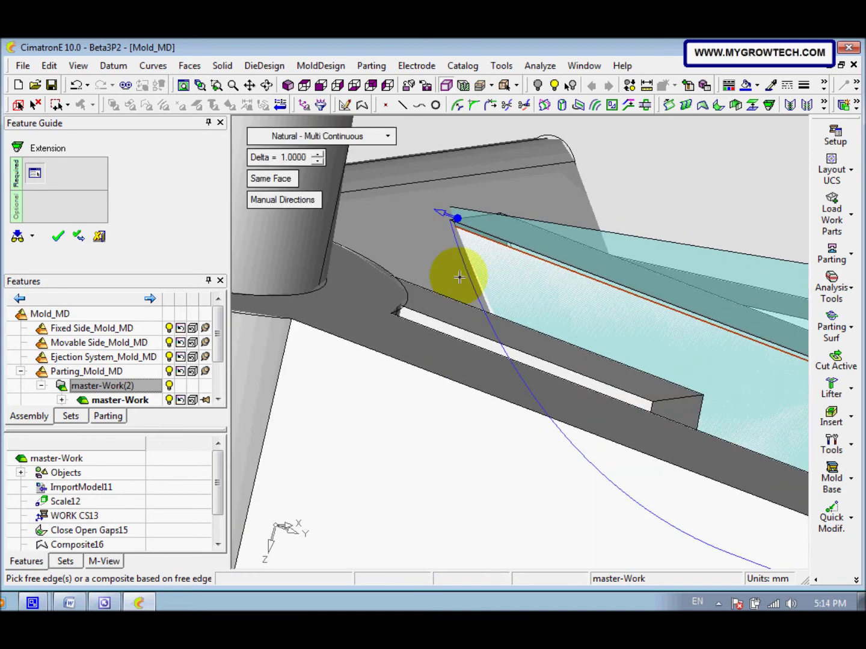
right_click(457, 219)
click(515, 378)
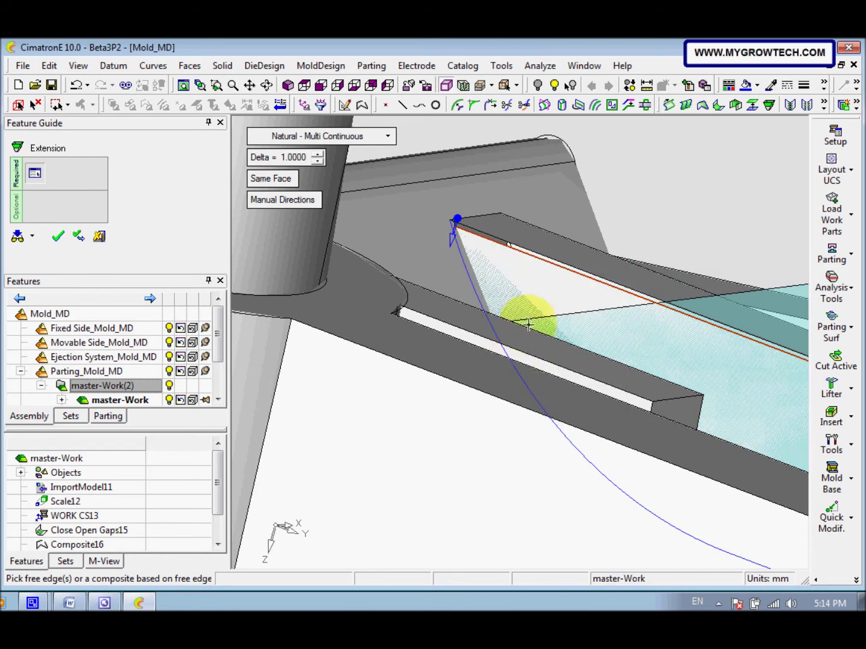
scroll(544, 273, down, 3)
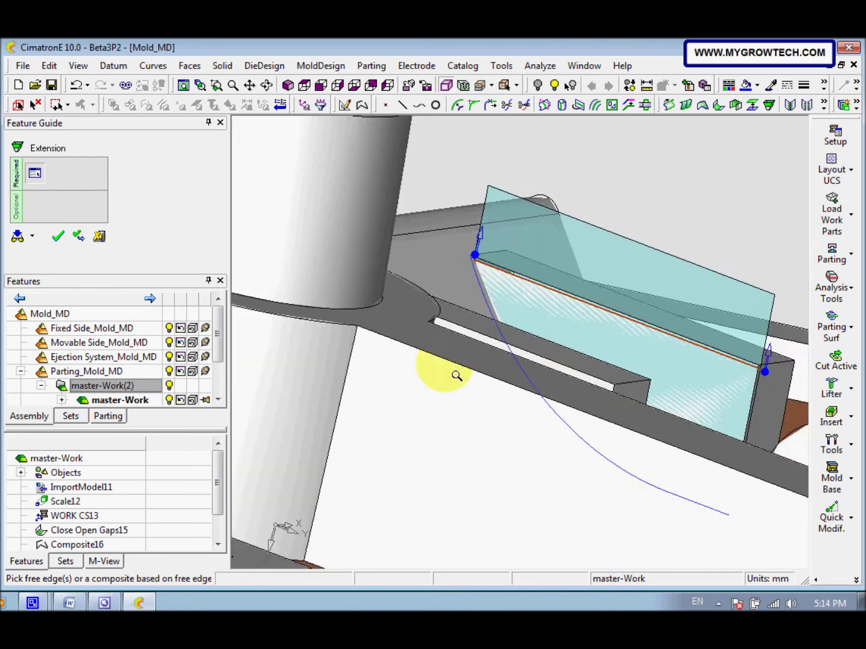
mouse_move(450, 373)
middle_down()
mouse_move(483, 358)
mouse_move(463, 361)
middle_up()
scroll(485, 321, up, 3)
middle_drag(485, 321, 277, 406)
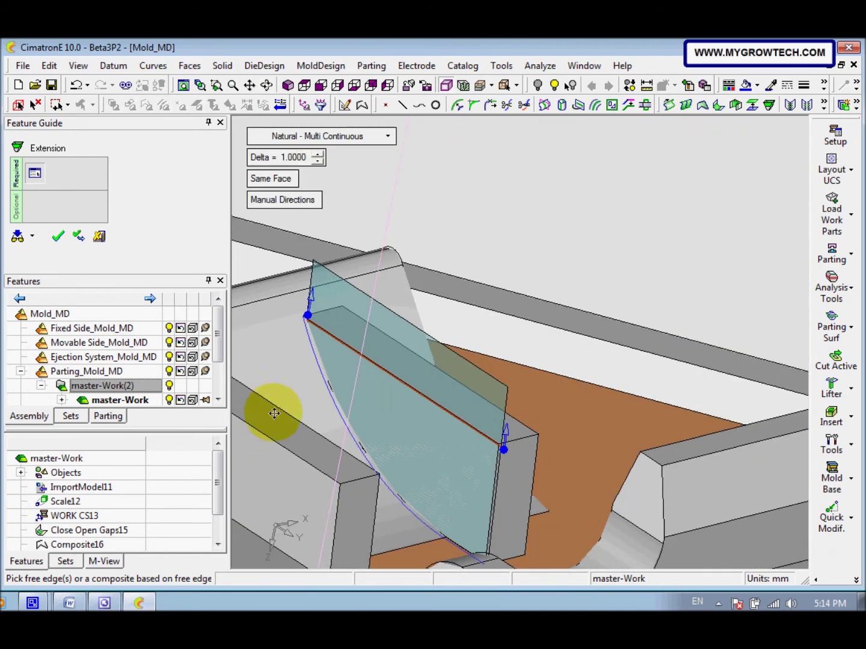
click(290, 405)
- Trim the rib's top and end faces and its extended side face against each other using As Face and Trim Both
middle_drag(371, 441, 396, 368)
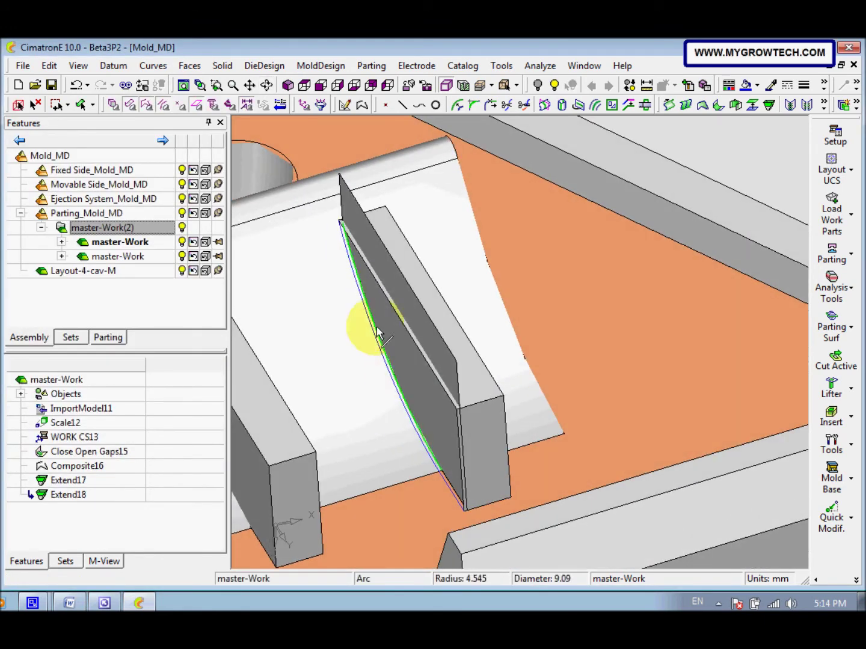
click(189, 67)
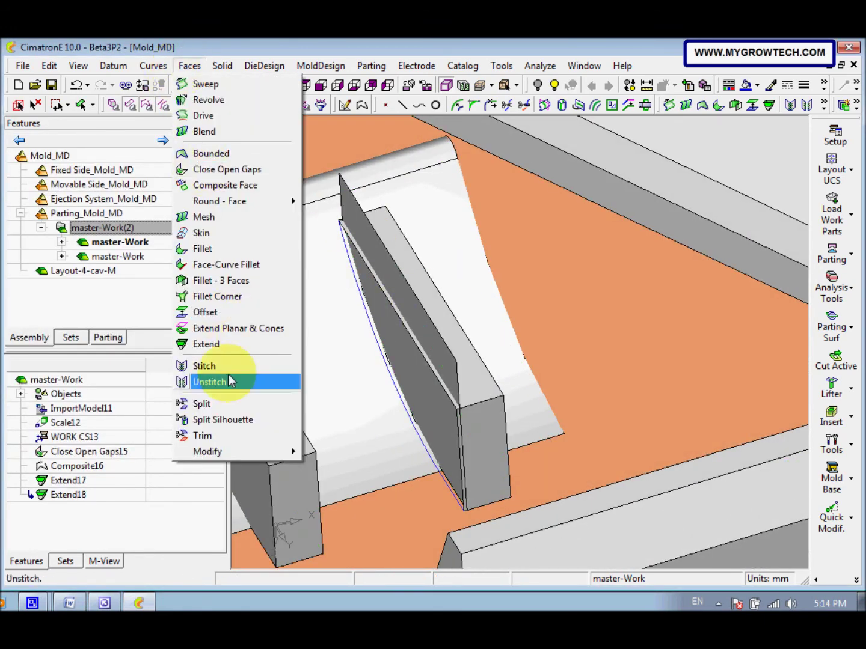
click(218, 436)
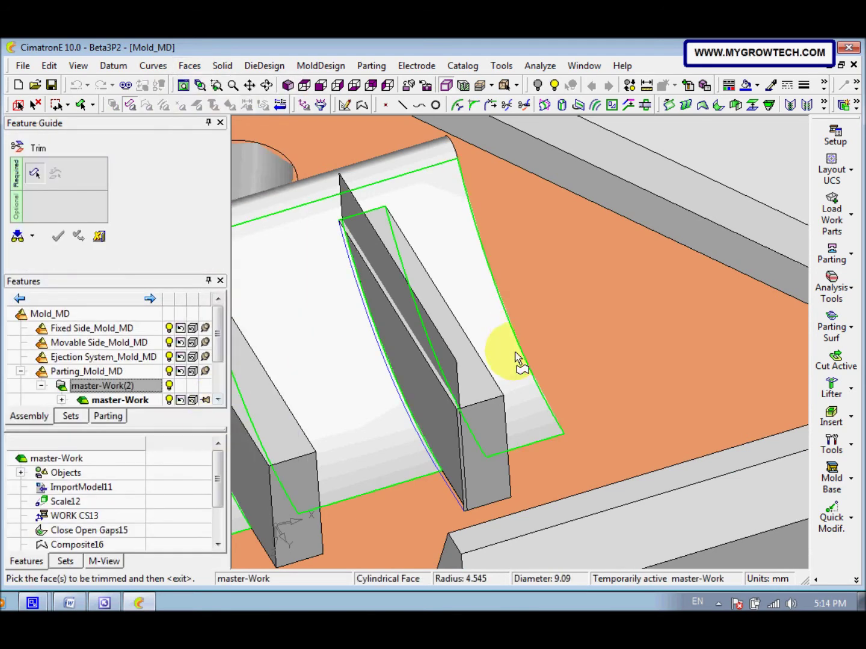
click(484, 393)
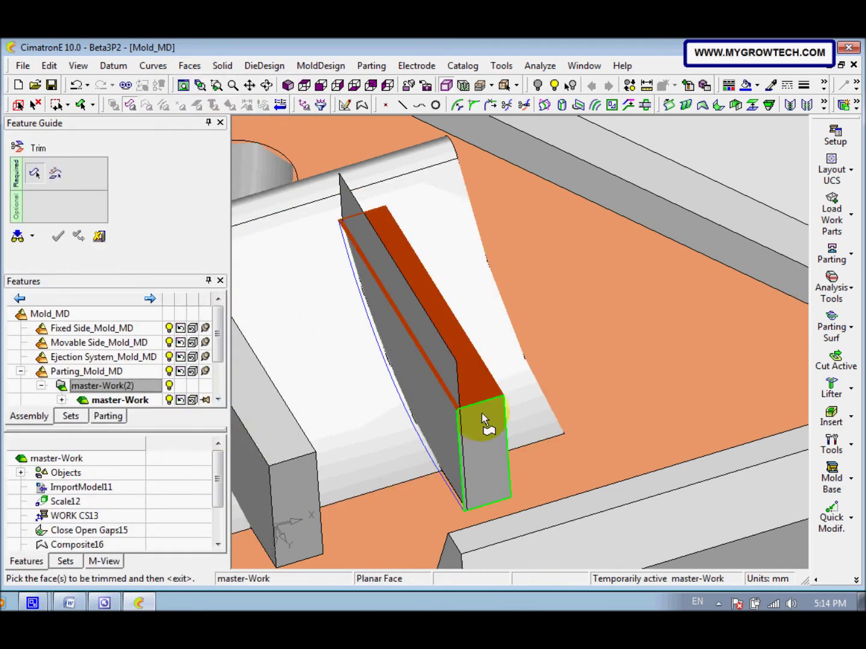
middle_click(543, 353)
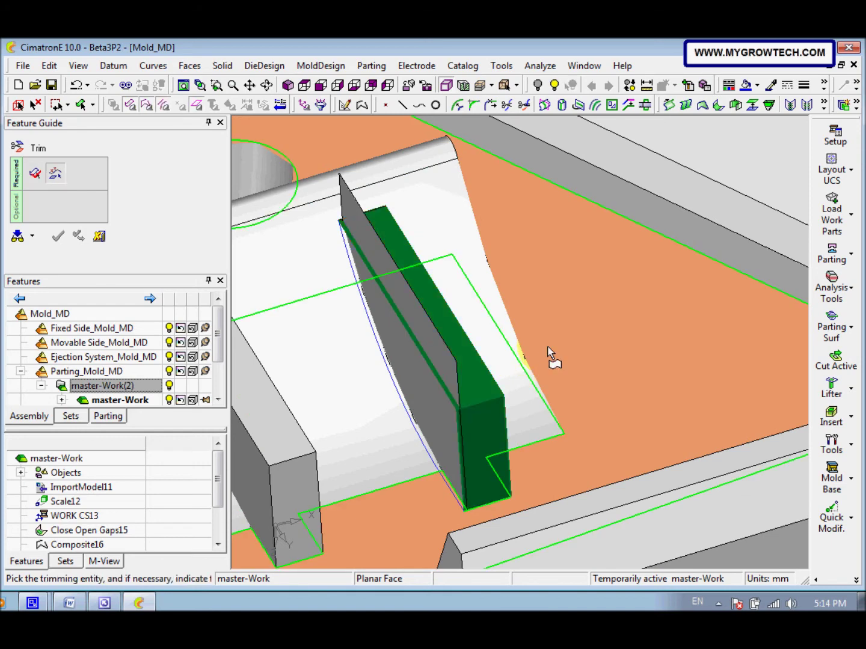
click(450, 375)
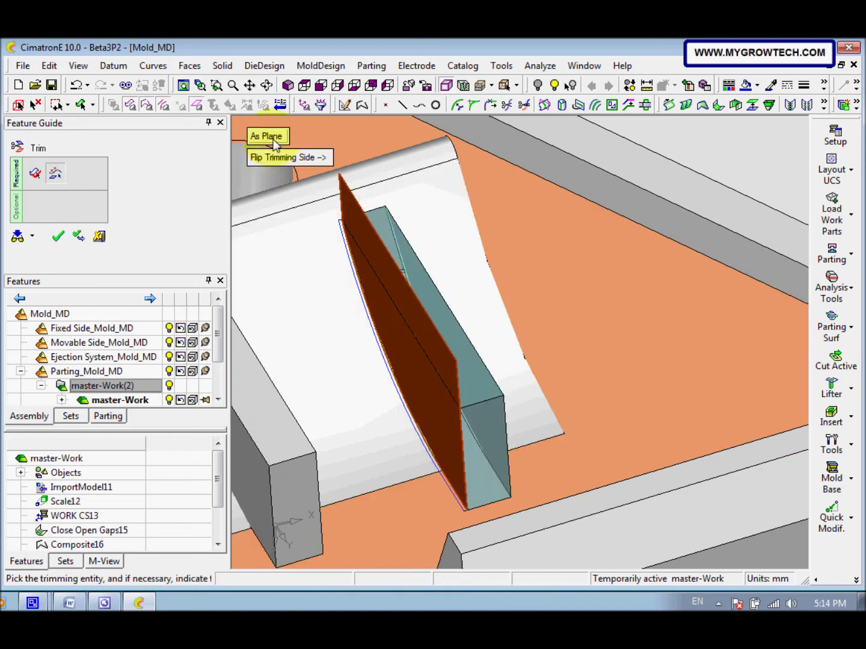
click(276, 158)
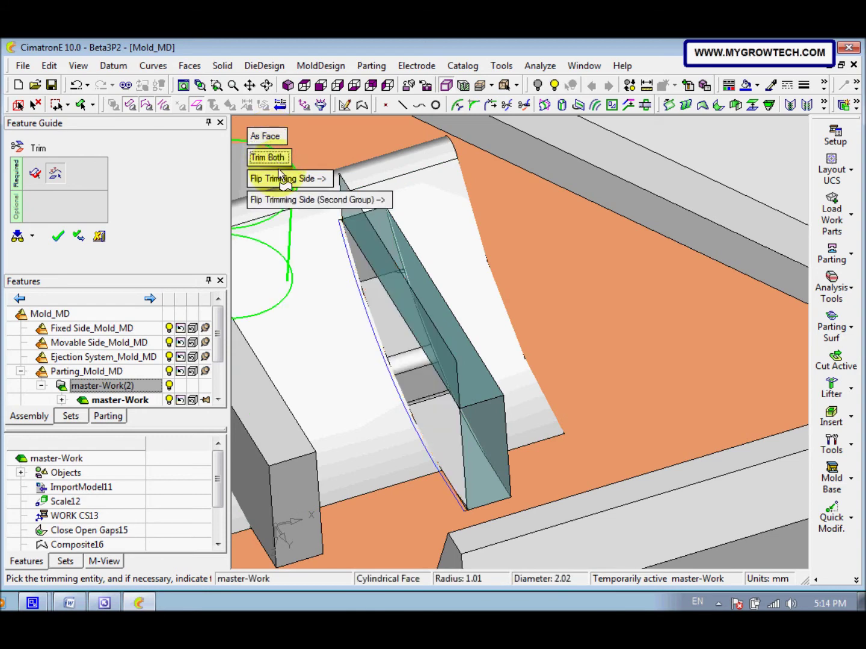
click(296, 203)
ctrl+drag(312, 226, 348, 284)
right_click(347, 284)
click(348, 282)
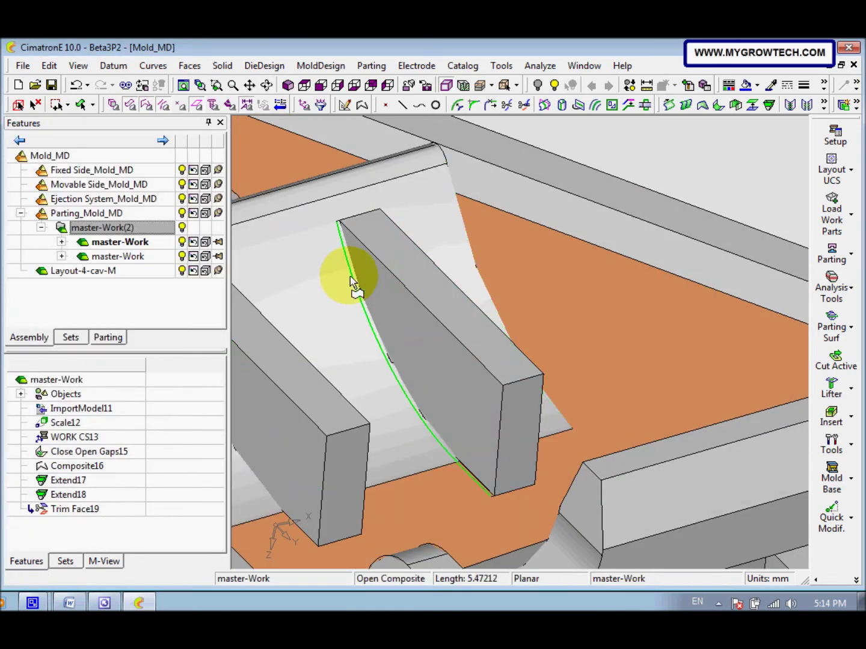
- Modify the curved face's boundary sketch by trimming its short excess segment at the extended rib's upper corner
ctrl+drag(361, 292, 412, 328)
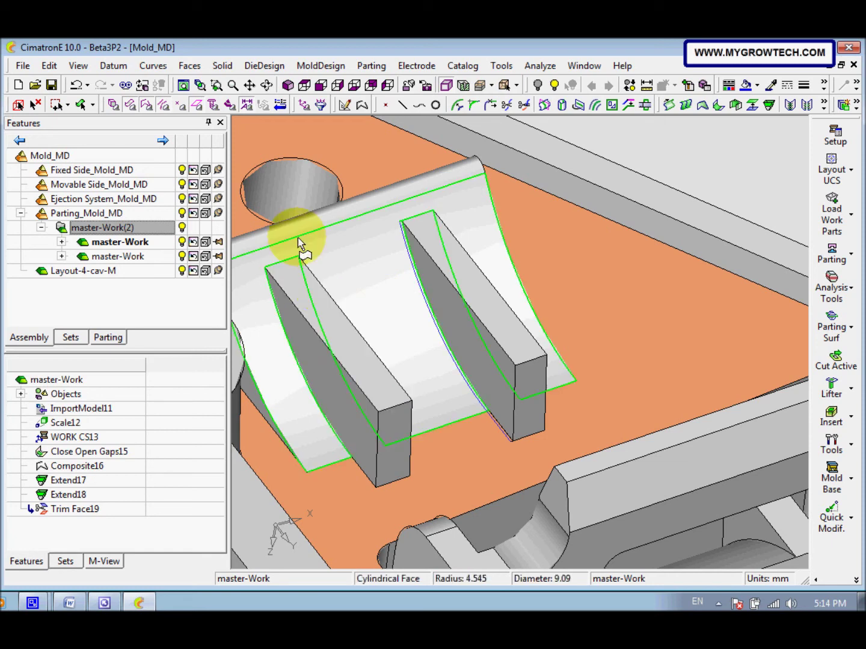
click(190, 65)
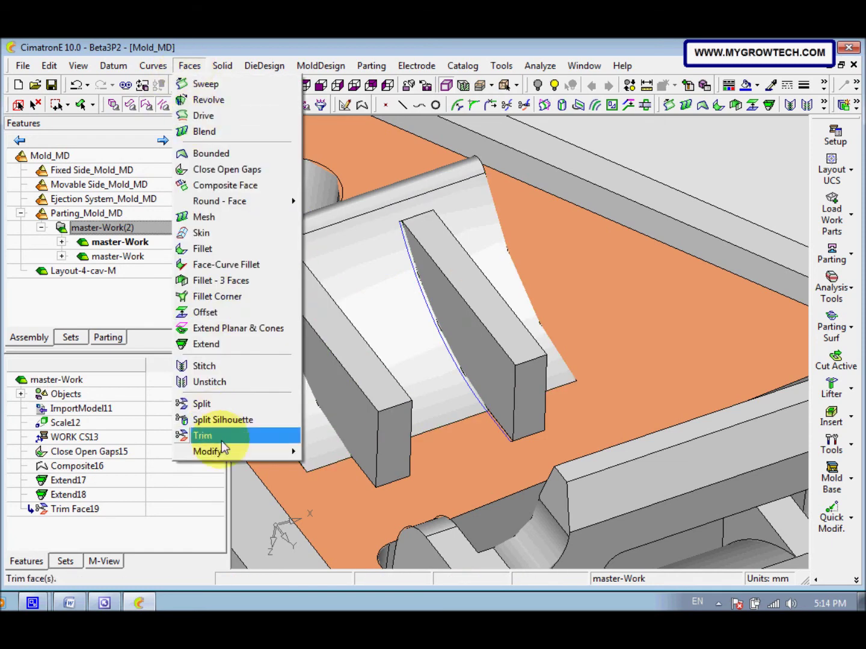
mouse_move(224, 450)
click(342, 470)
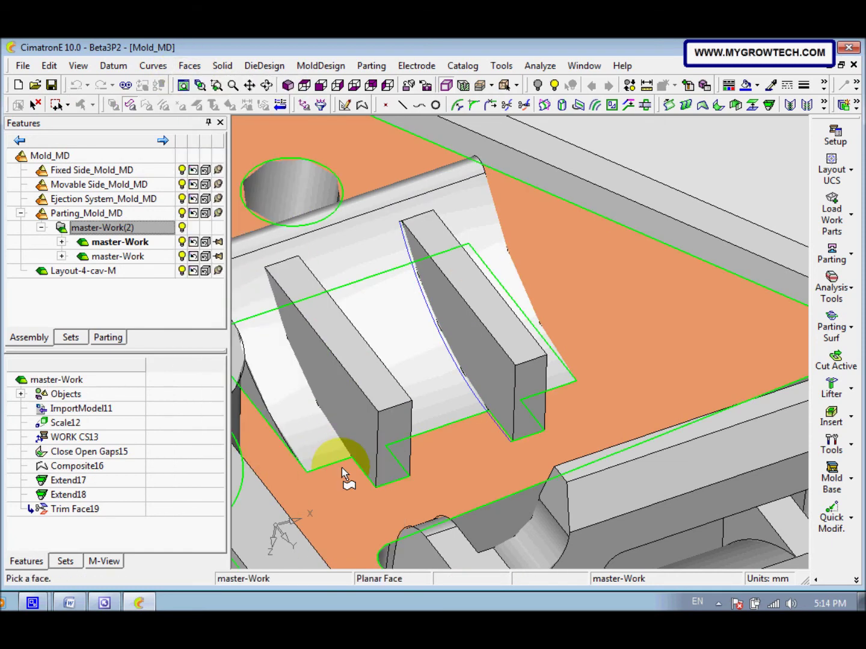
click(413, 365)
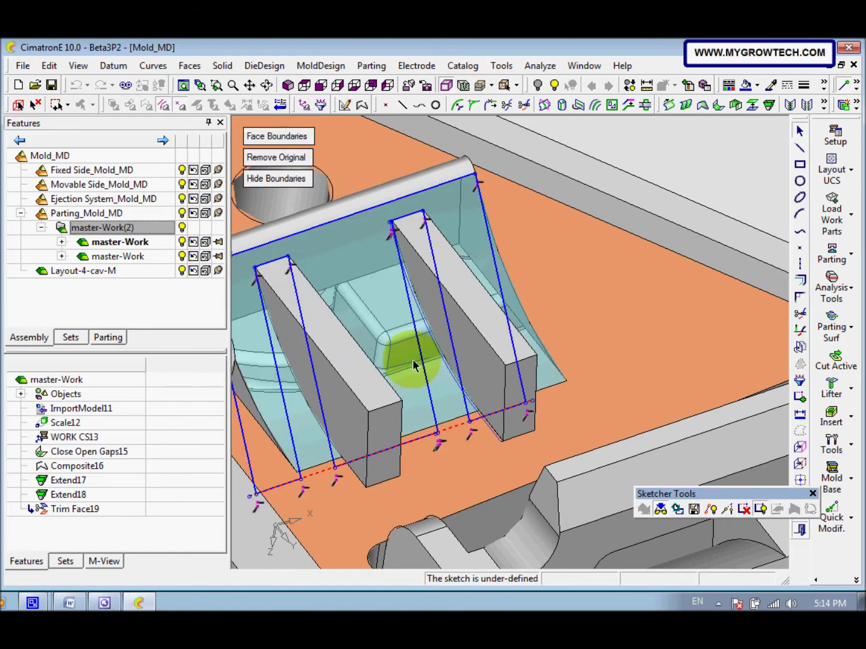
scroll(400, 378, up, 5)
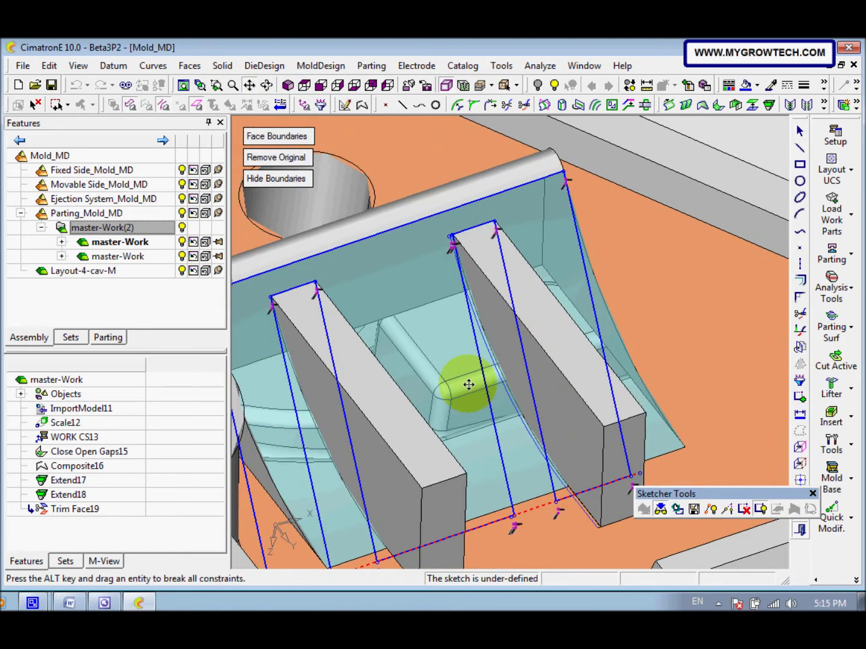
scroll(429, 343, up, 5)
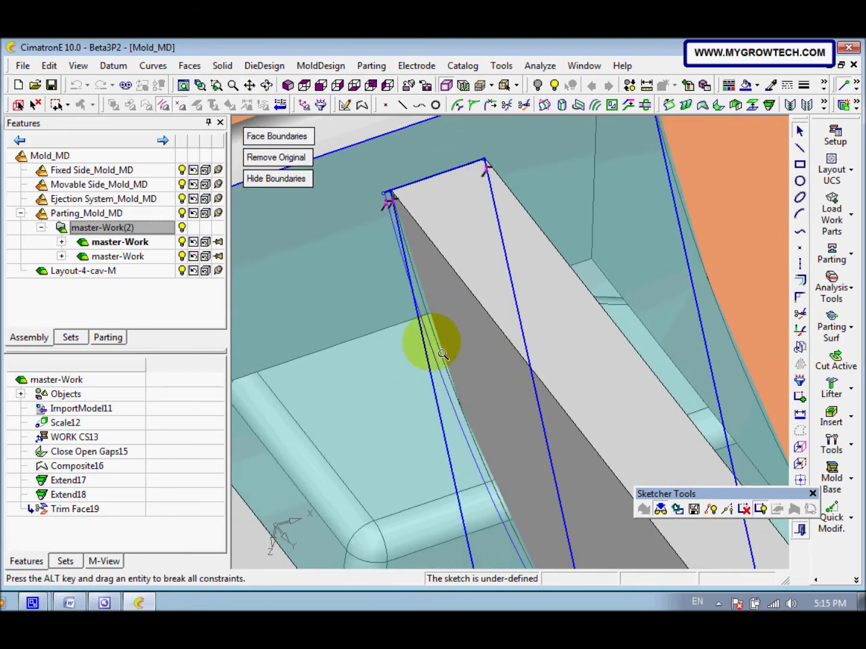
scroll(445, 334, up, 4)
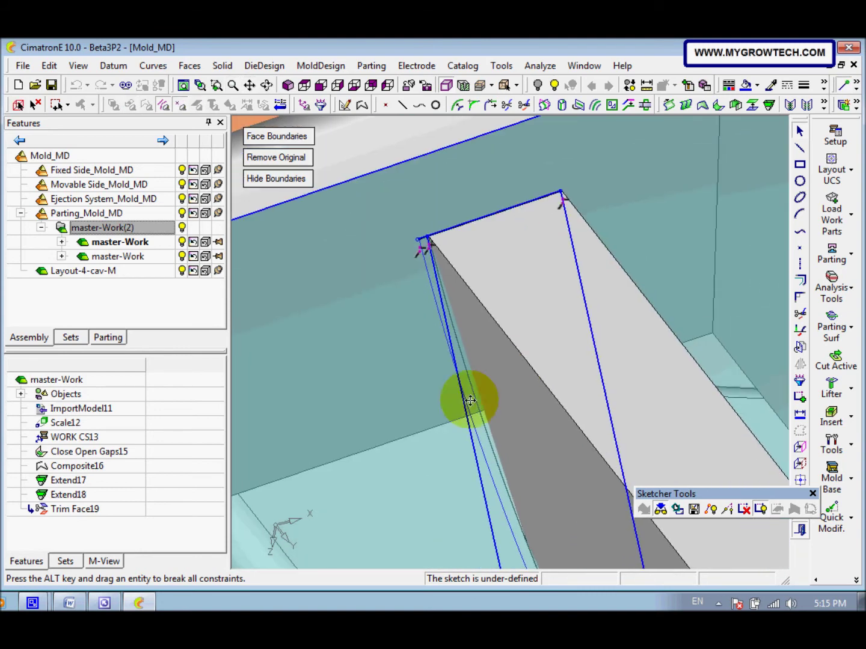
scroll(462, 391, up, 4)
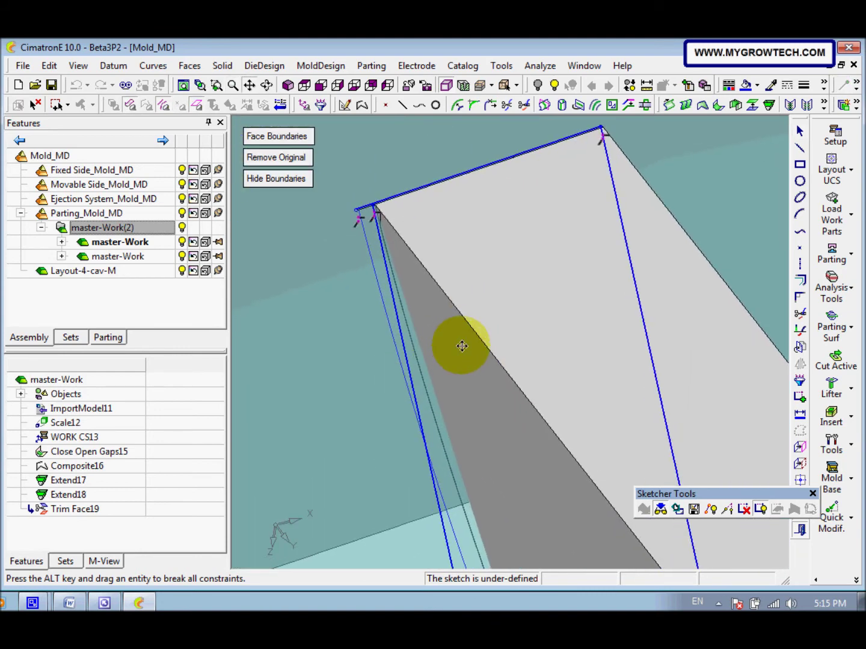
click(801, 316)
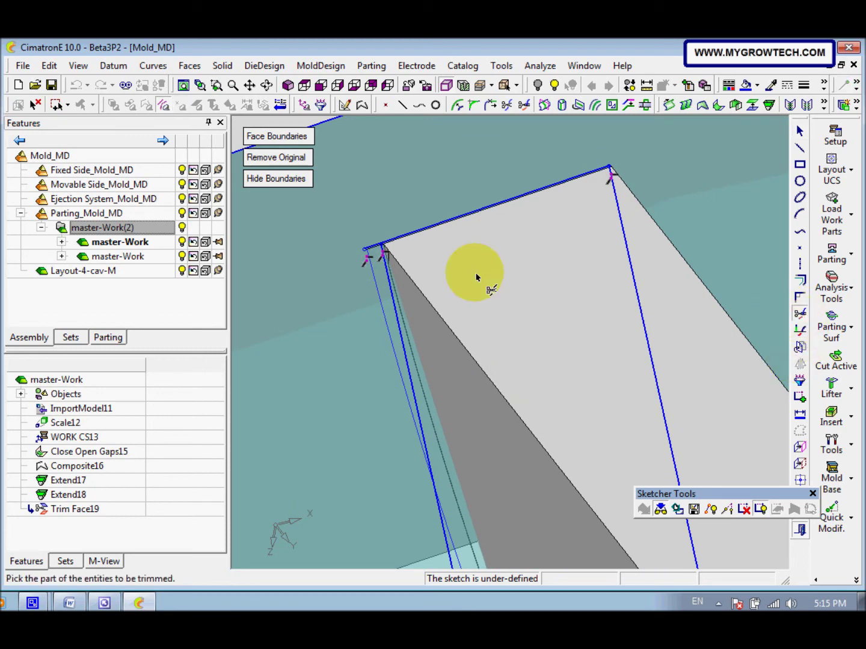
click(369, 250)
mouse_move(445, 286)
middle_down()
mouse_move(460, 333)
mouse_move(376, 228)
middle_up()
mouse_move(447, 363)
middle_down()
mouse_move(565, 313)
mouse_move(463, 425)
mouse_move(398, 407)
middle_up()
right_click(424, 405)
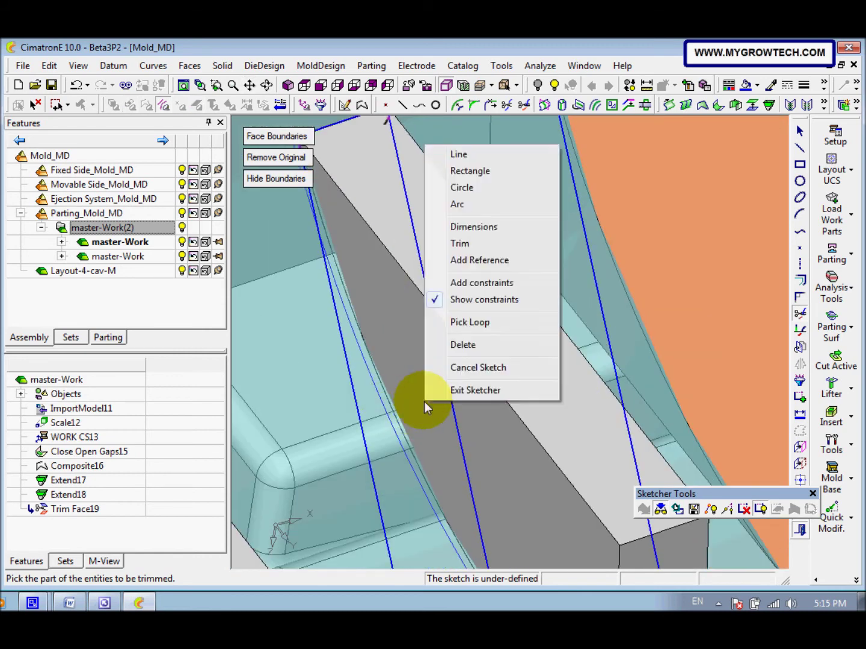
click(475, 391)
- Modify the flat floor face's boundary sketch by trimming its short excess segment at the extended rib's outer base corner
scroll(597, 393, down, 5)
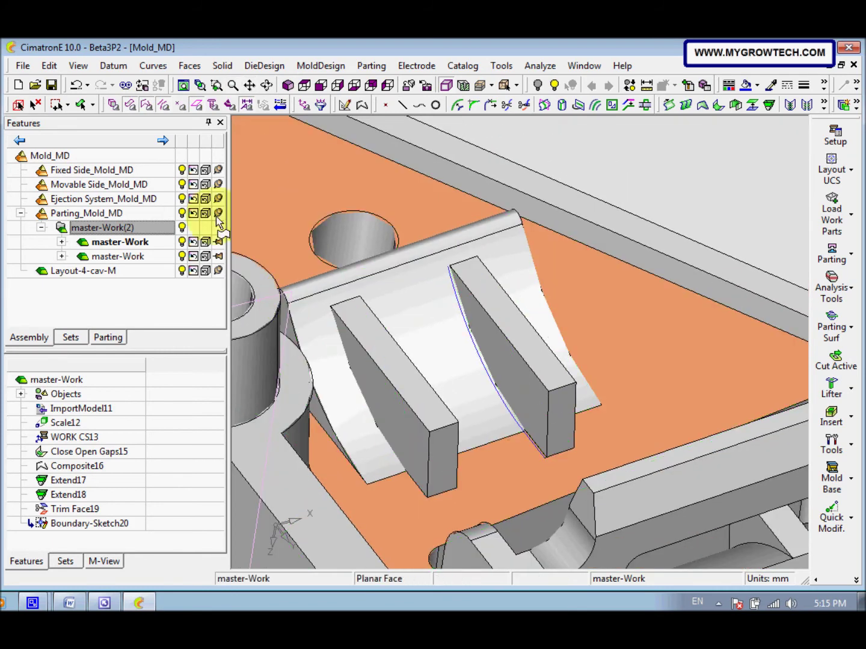
click(201, 67)
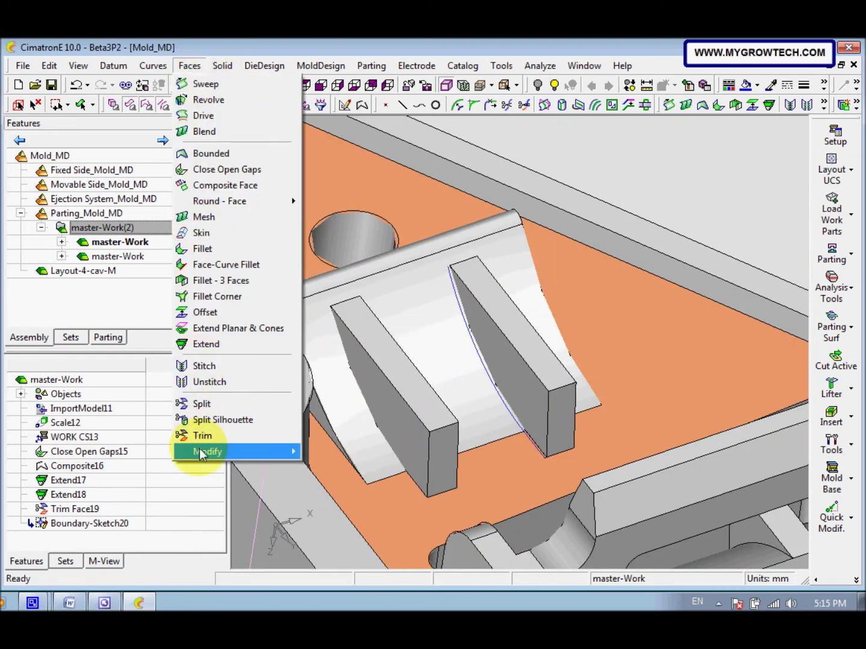
mouse_move(253, 455)
click(340, 469)
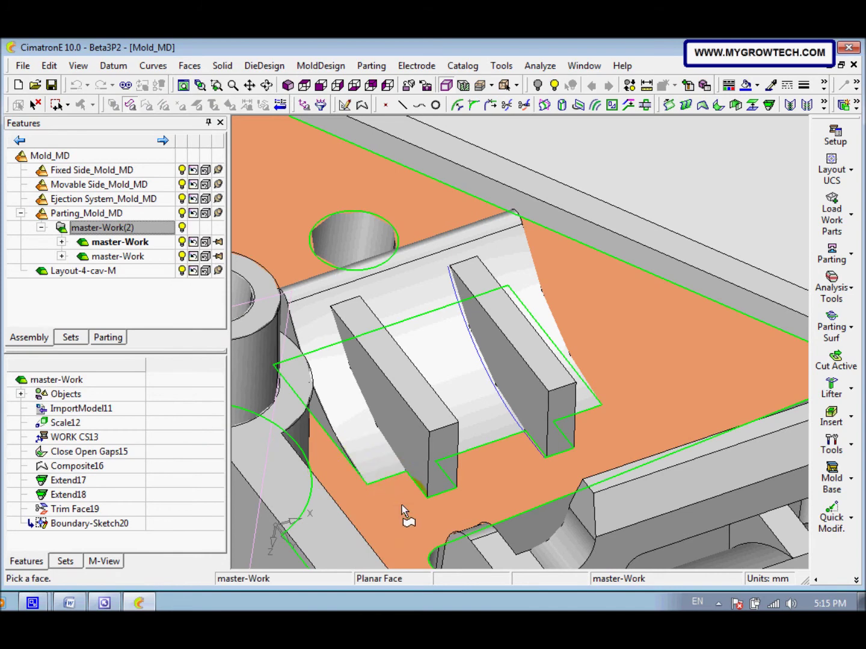
click(417, 513)
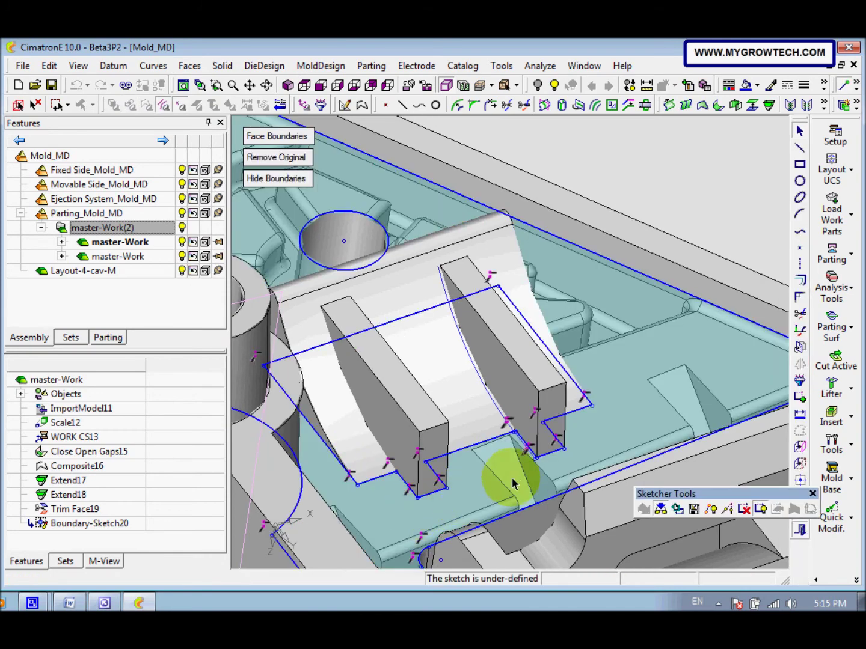
scroll(535, 452, up, 6)
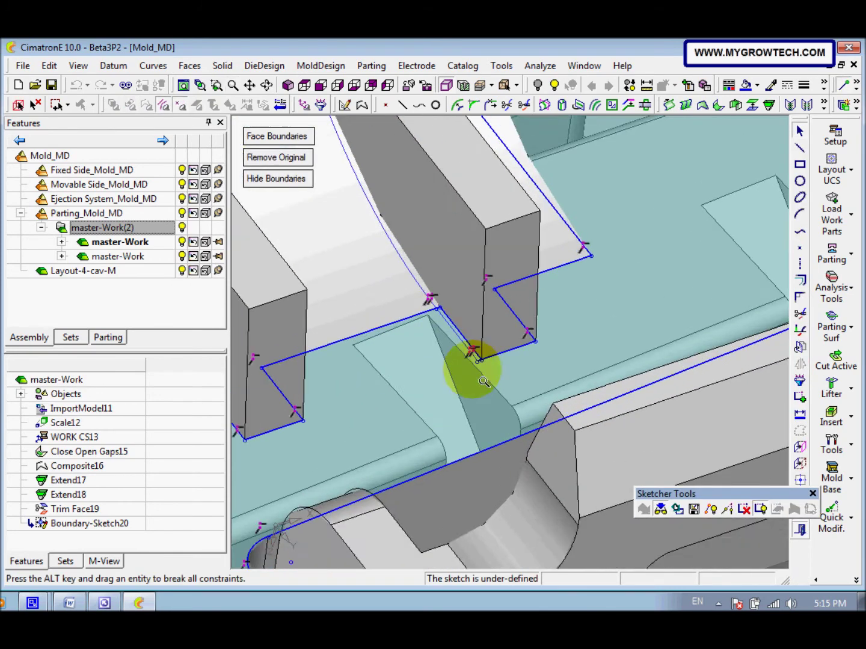
scroll(462, 414, up, 3)
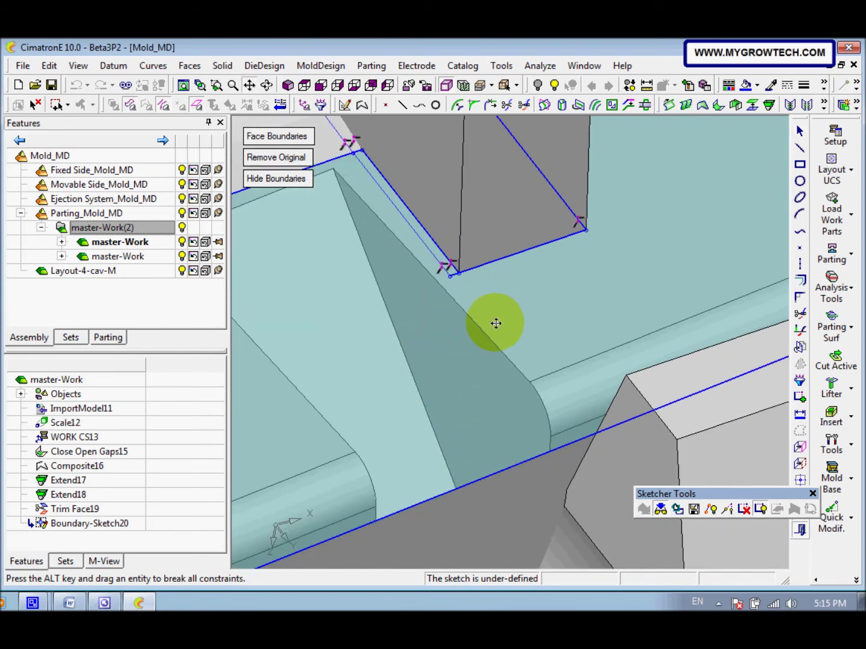
scroll(496, 323, up, 2)
click(800, 312)
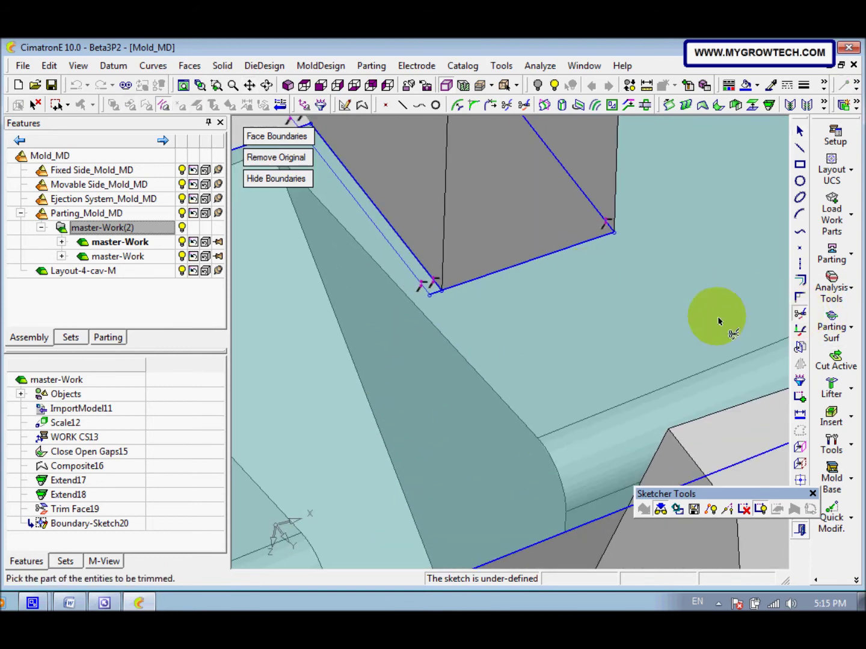
click(439, 295)
middle_drag(438, 294, 520, 367)
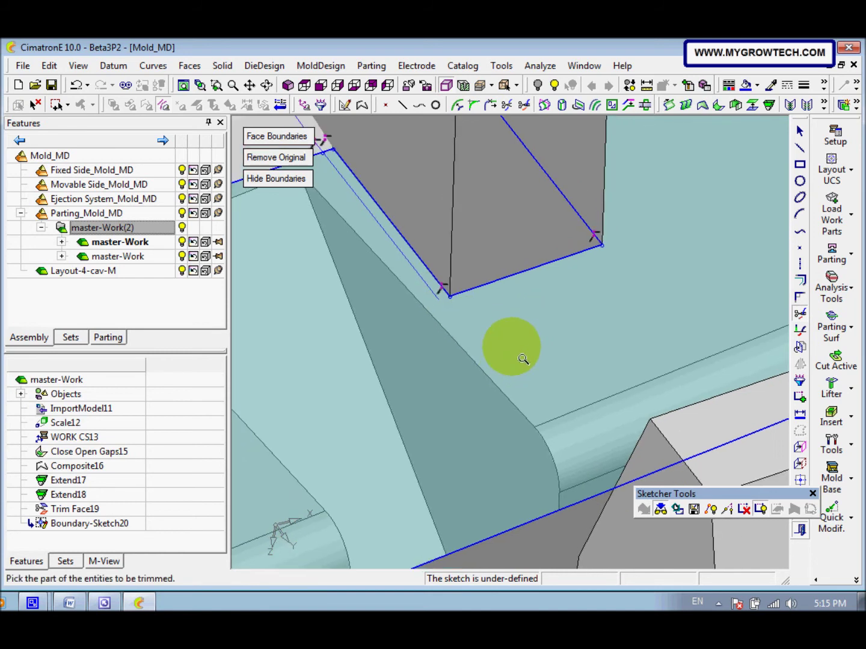
right_click(532, 360)
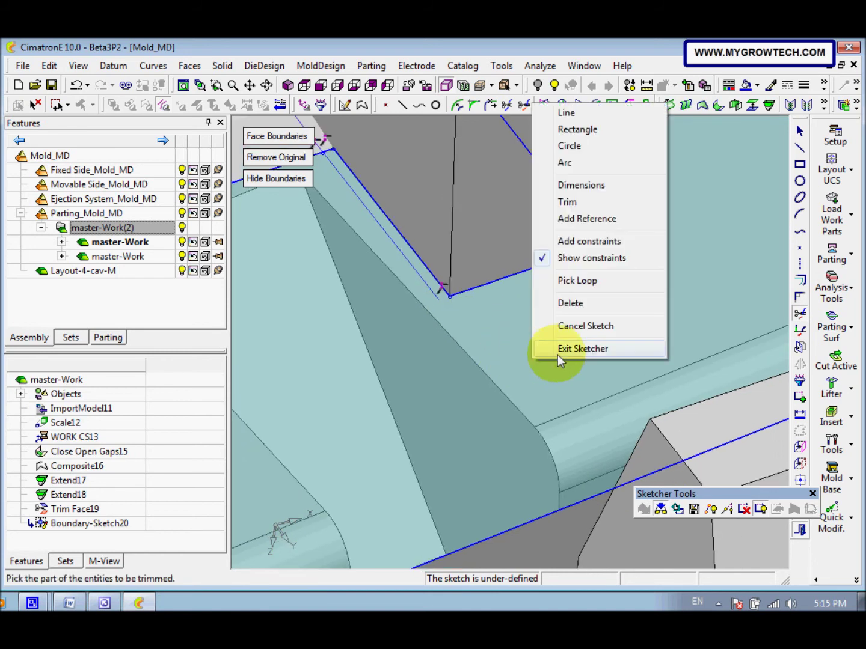
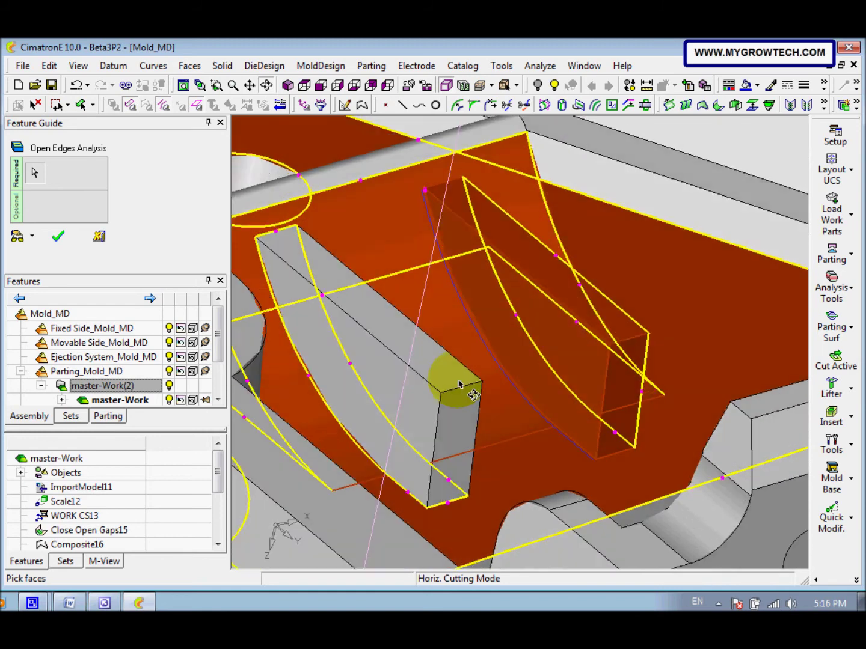
- Check the open edges around the two ribs in the selection-based analysis and close the analysis
click(300, 316)
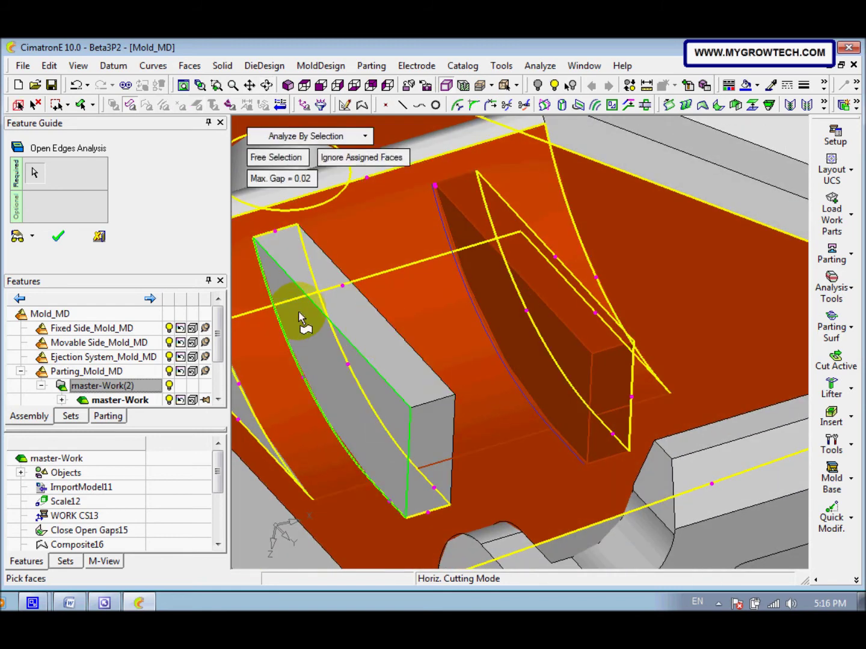
click(100, 236)
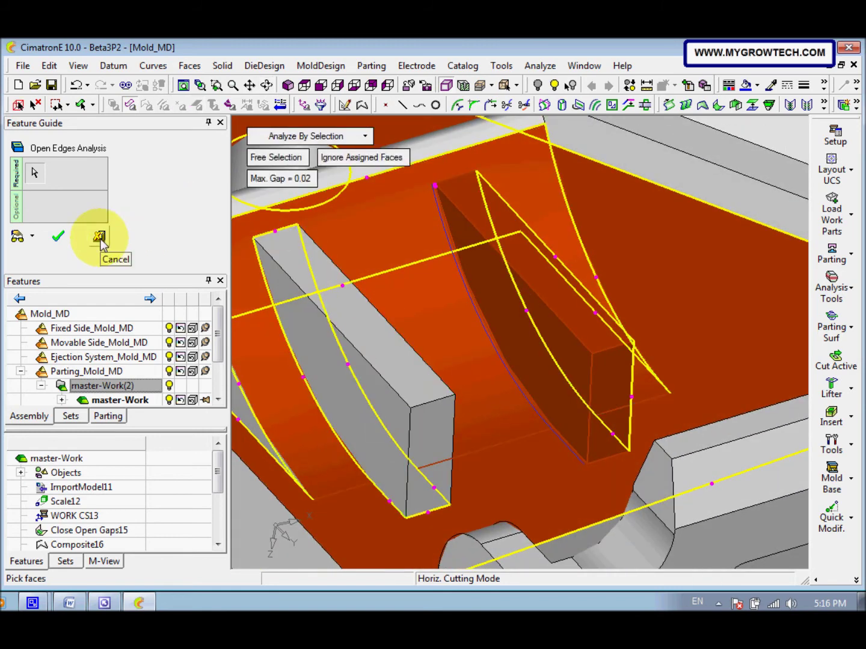
middle_drag(408, 288, 441, 261)
scroll(485, 345, down, 5)
- Stitch all of the work part's objects together using Stitch only with a maximum gap of 0.02
click(189, 66)
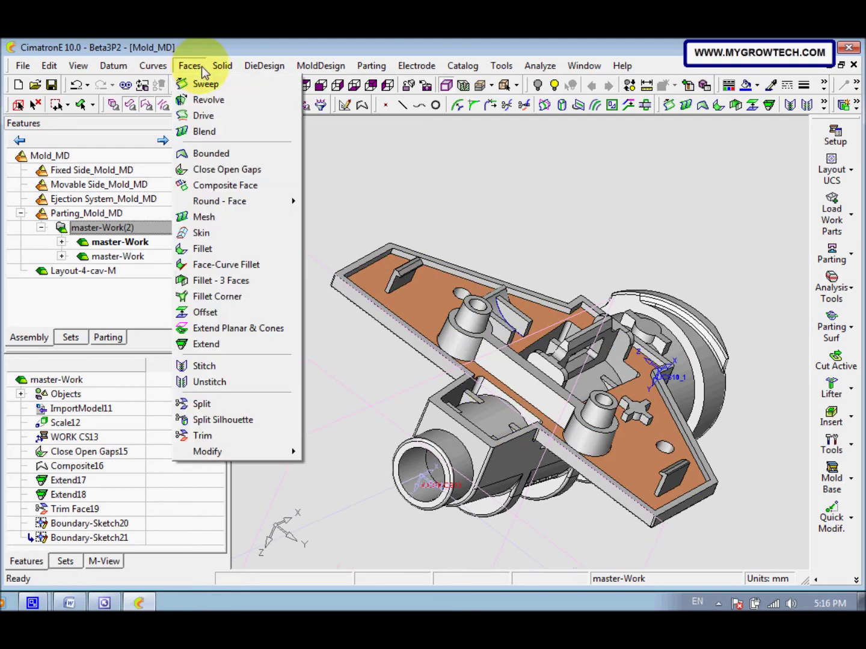
mouse_move(220, 68)
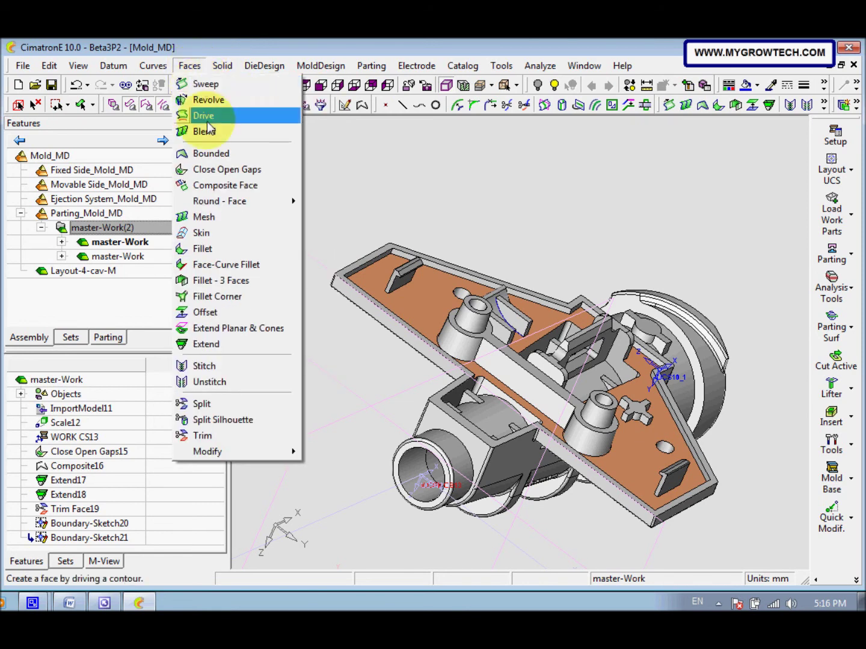
click(214, 371)
drag(328, 233, 727, 545)
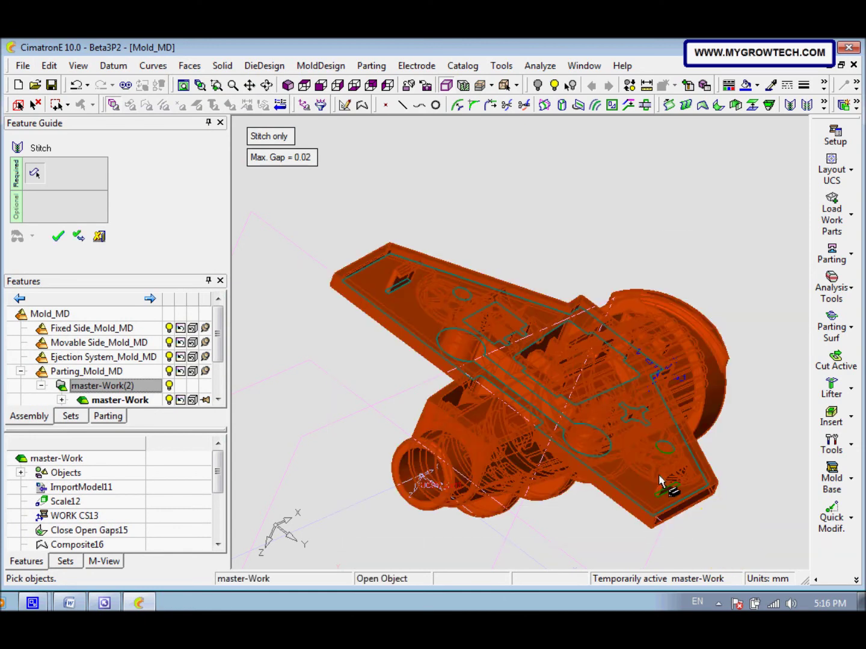
click(464, 247)
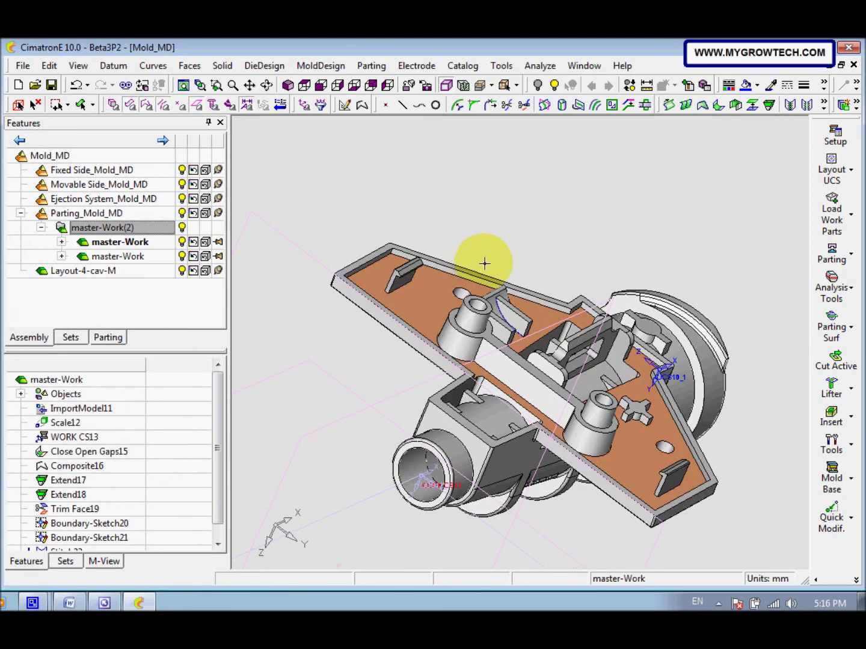
- Run a new open edges analysis by object on the stitched work part and inspect the ribs and whole model for open edges
click(833, 291)
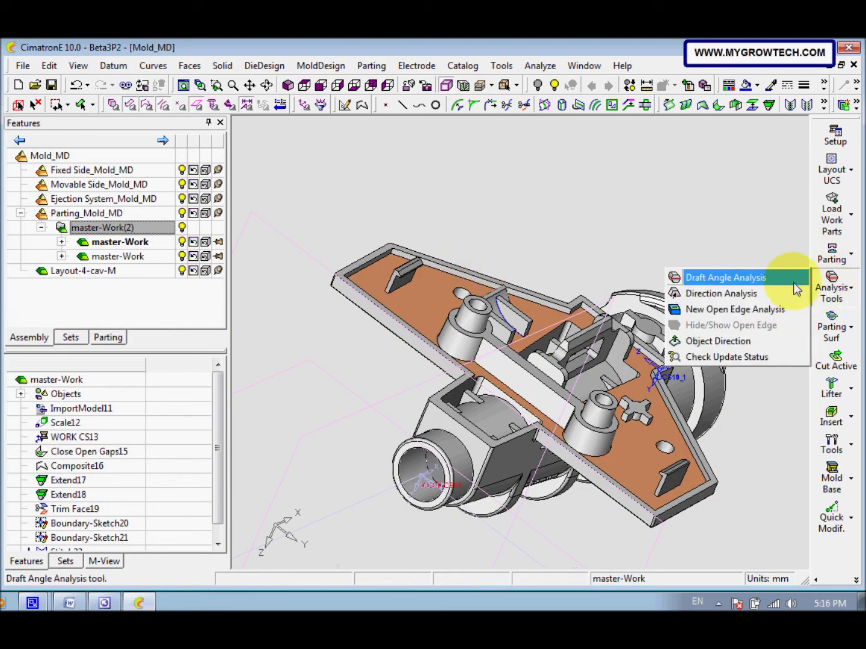
click(766, 308)
click(365, 137)
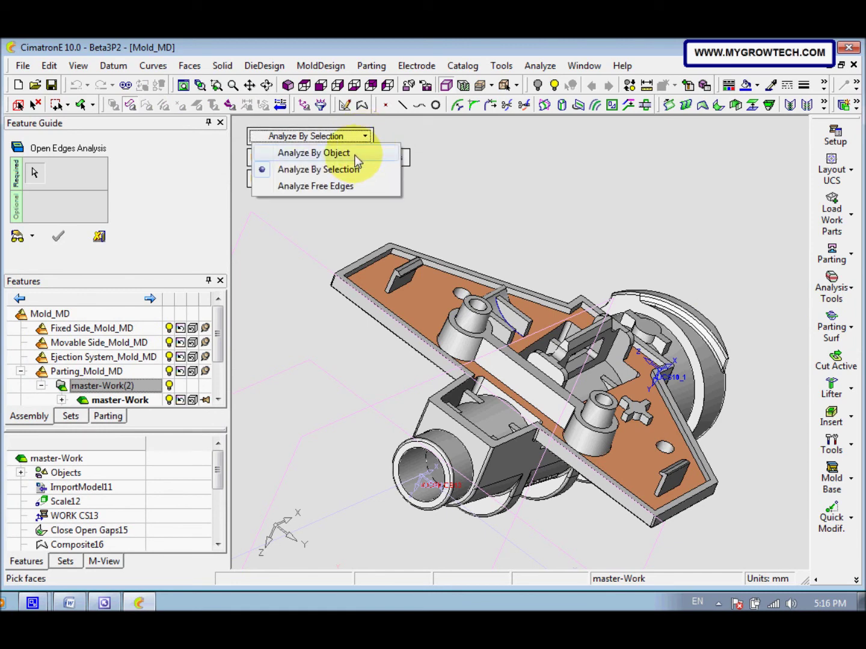
click(355, 154)
click(495, 321)
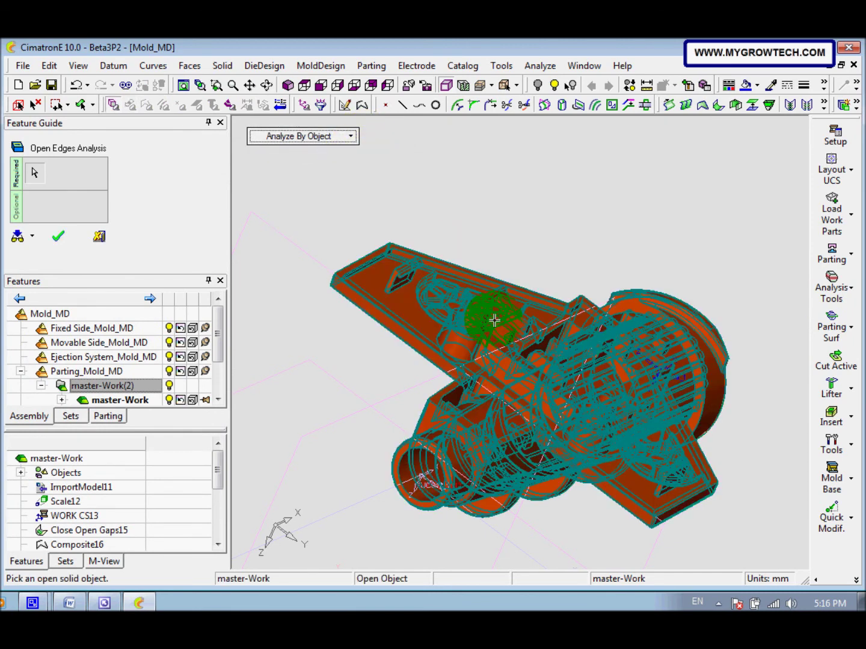
click(492, 316)
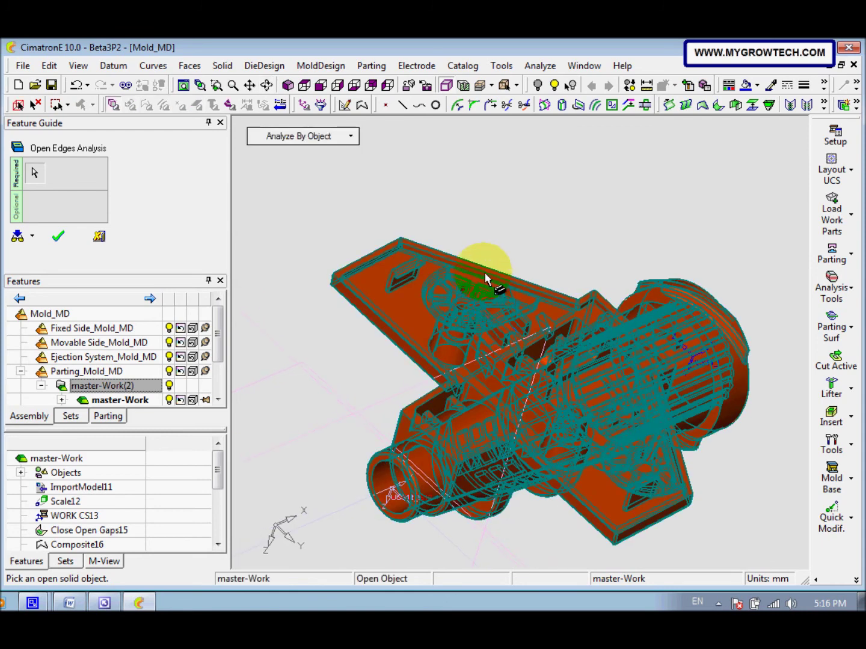
click(18, 236)
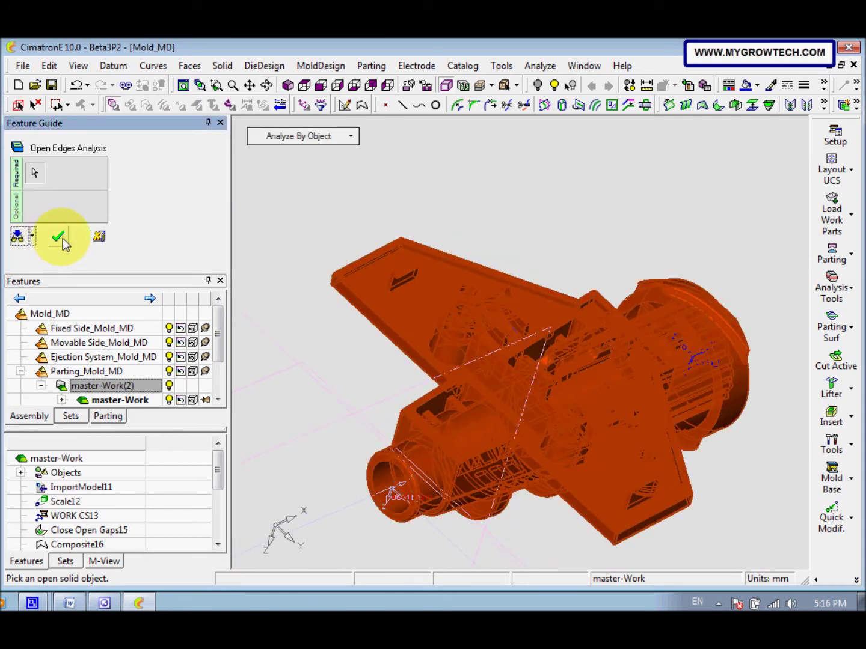
click(59, 236)
middle_drag(415, 333, 466, 348)
scroll(478, 293, up, 5)
scroll(478, 293, up, 10)
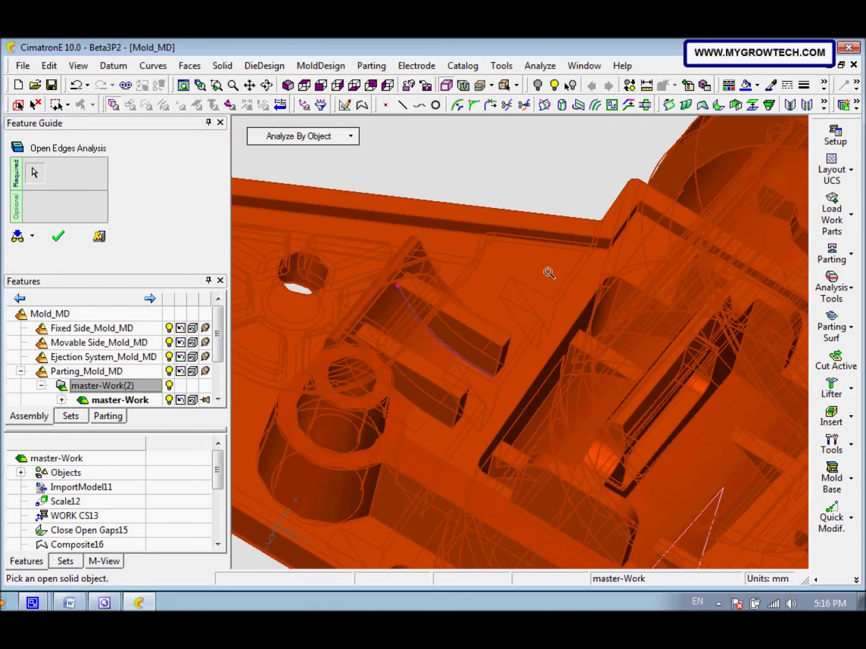
scroll(611, 253, down, 10)
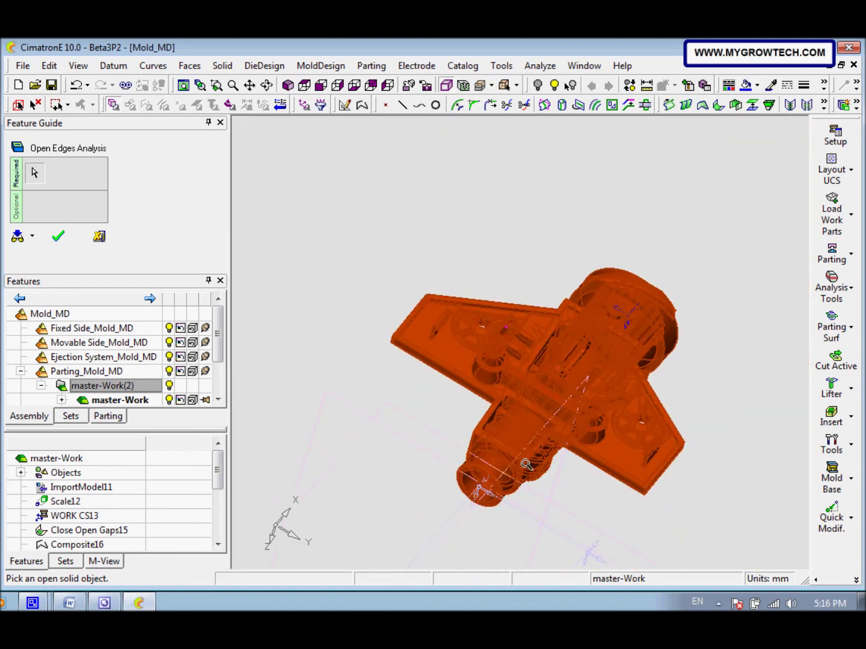
middle_drag(526, 463, 507, 423)
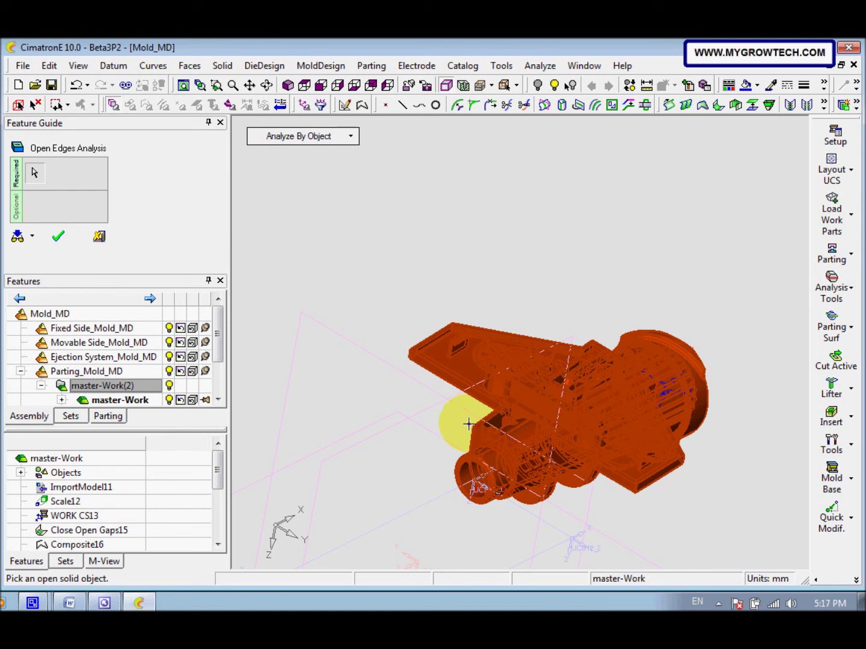
scroll(420, 412, up, 4)
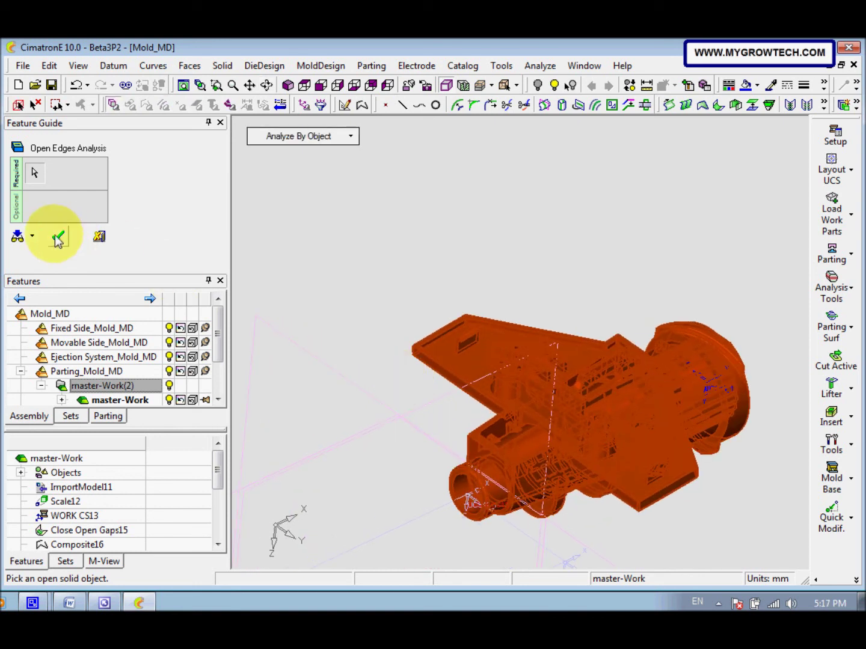
- Close the open edges analysis and start a new parting direction pointing along the X axis out of the splined bore
click(91, 240)
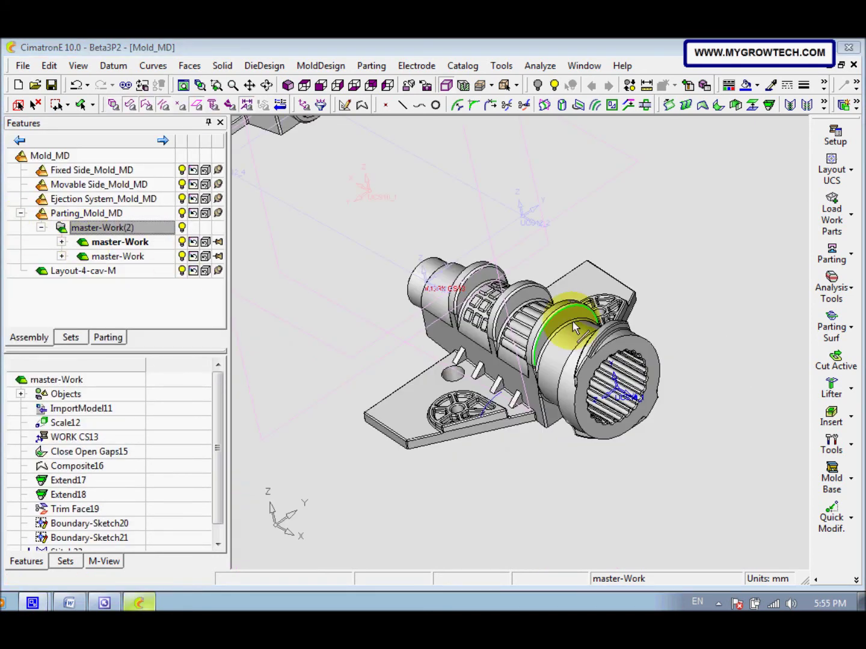
click(831, 252)
click(737, 265)
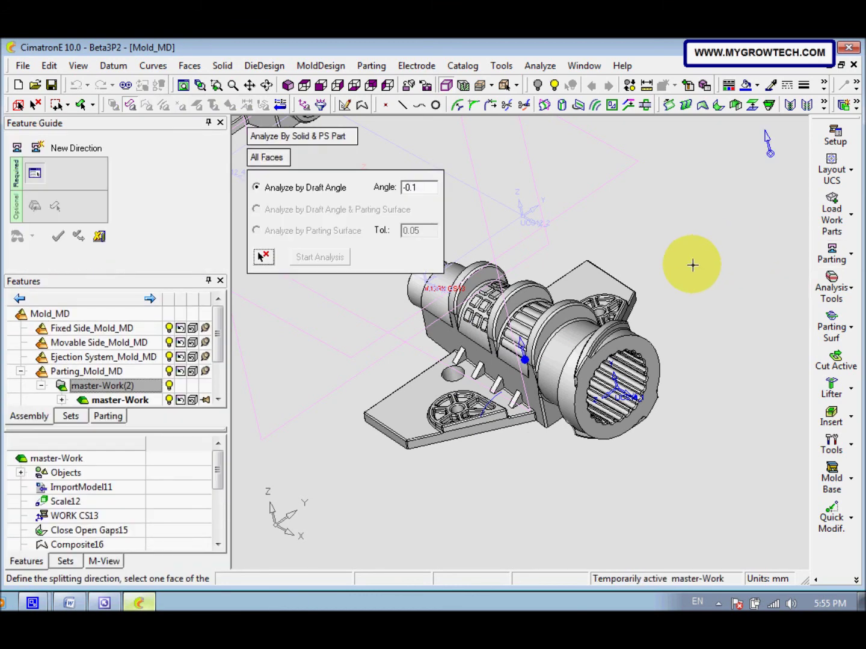
right_click(525, 359)
click(589, 248)
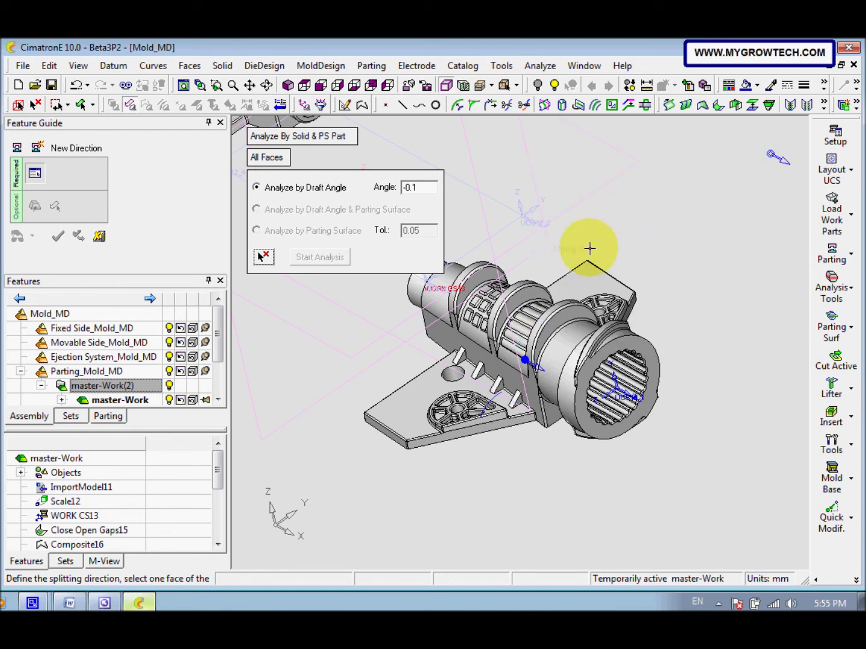
- Try a one-direction Visual Analysis of all faces without vertical faces, inspect the assigned faces and clear the selection
click(343, 137)
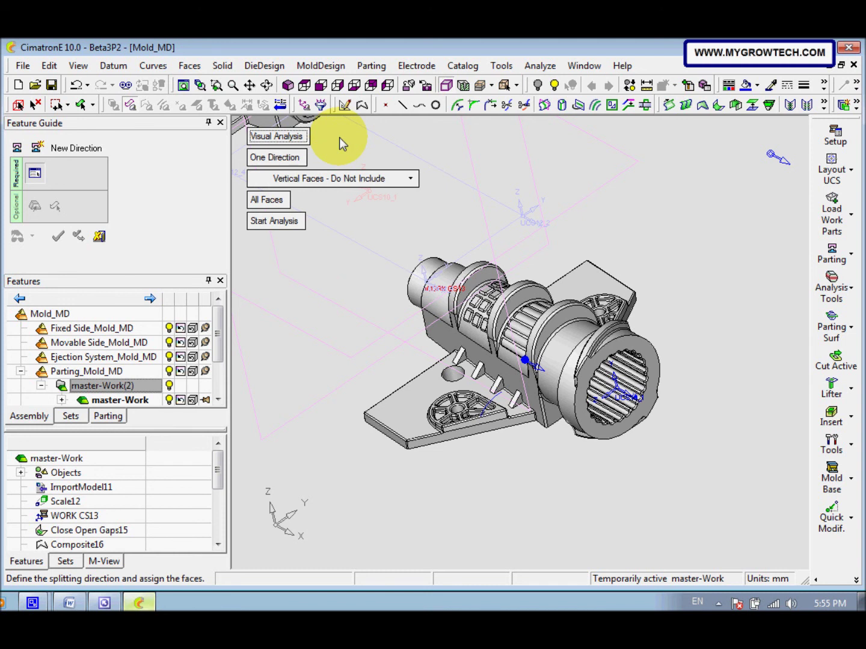
click(281, 221)
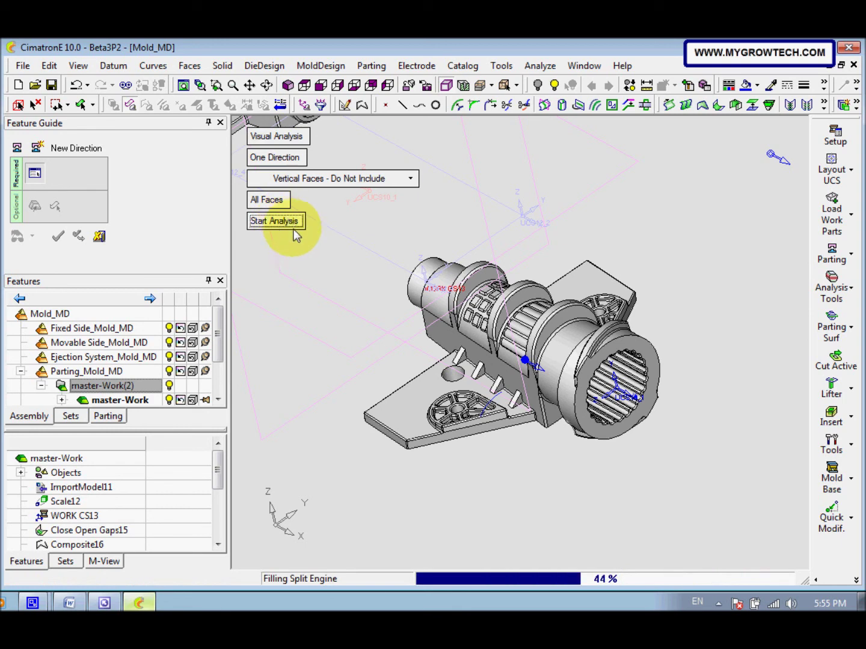
middle_drag(406, 348, 406, 356)
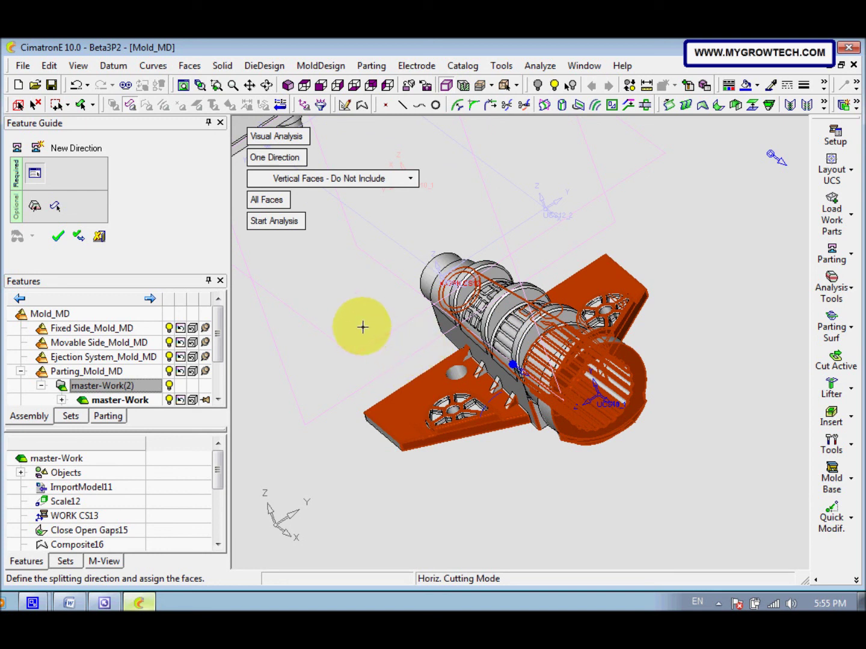
middle_drag(429, 359, 447, 363)
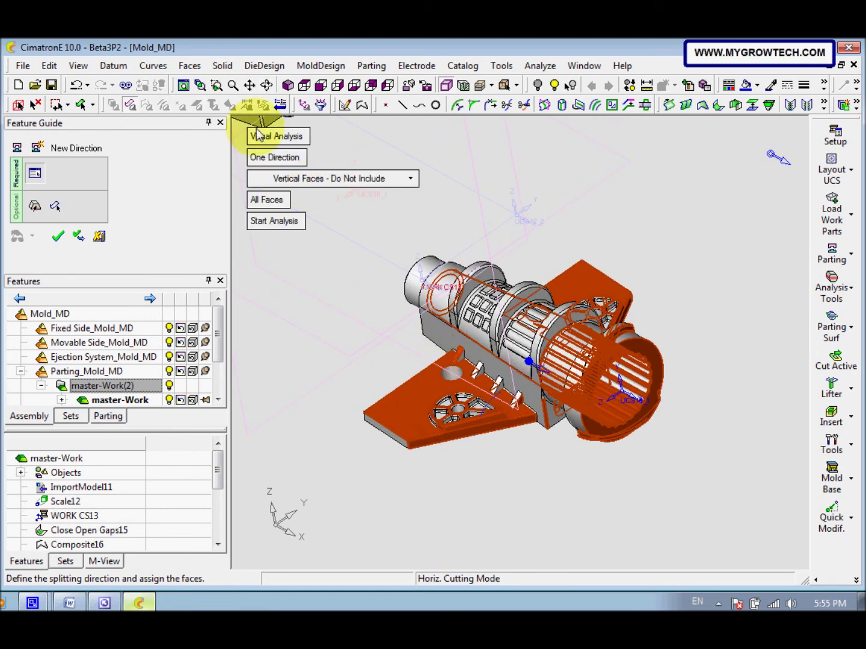
click(275, 137)
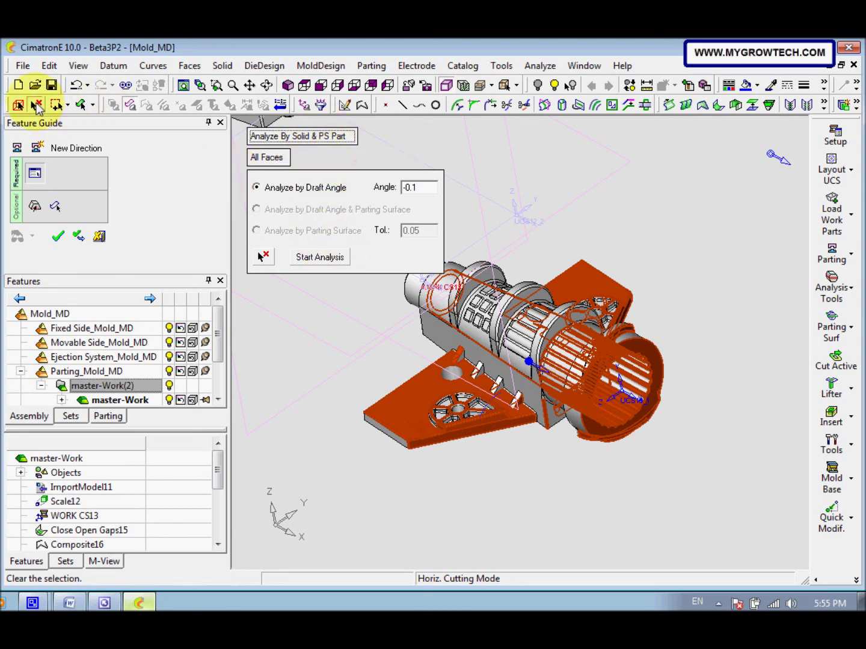
click(35, 104)
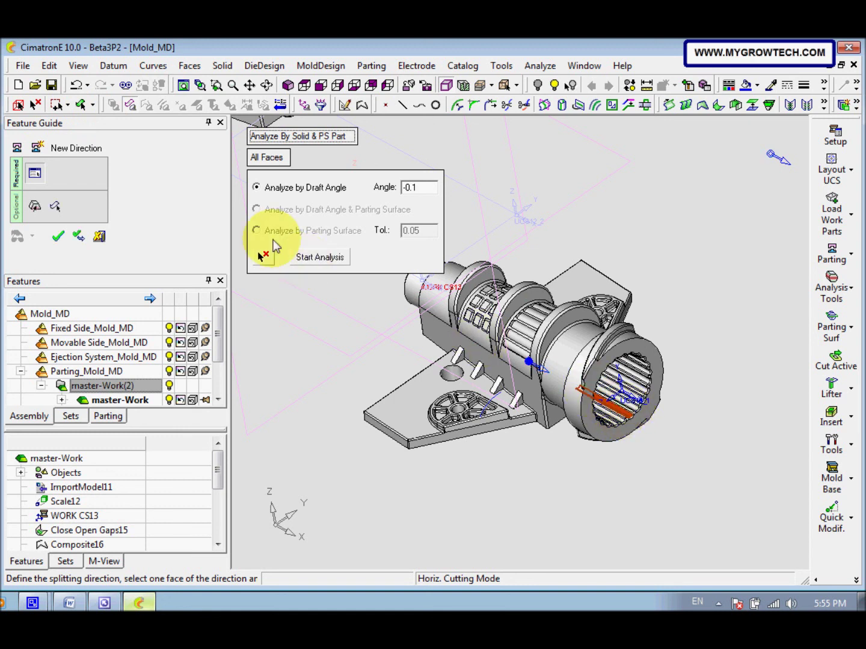
- Assign faces to the X direction by draft angle analysis at -0.1 from the splined bore face, check them and apply the direction
click(318, 258)
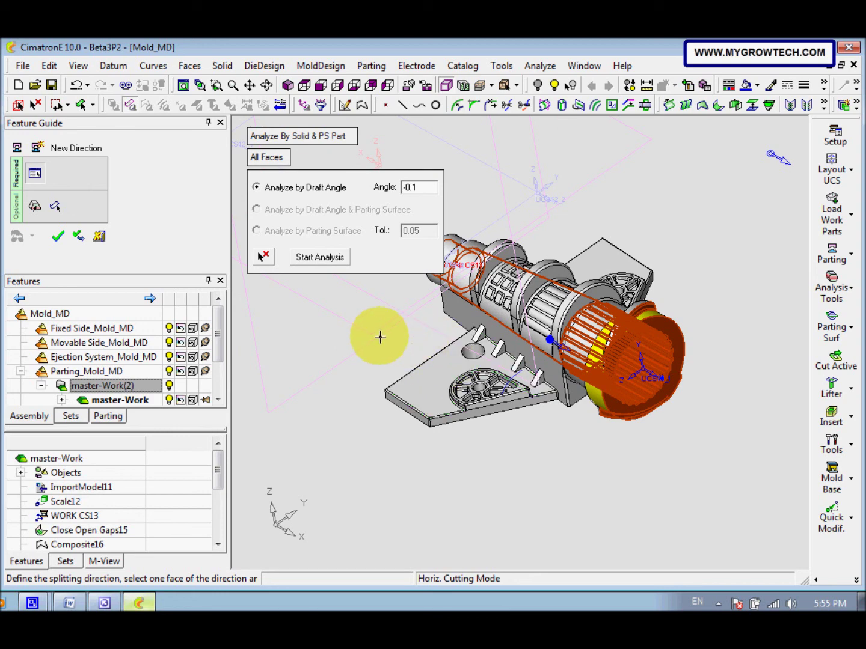
middle_drag(386, 353, 354, 344)
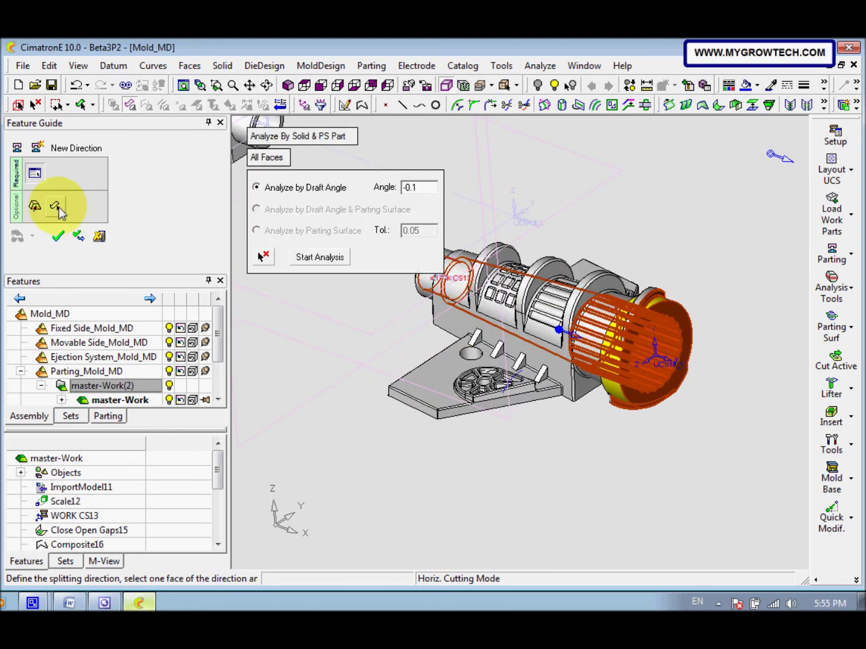
click(56, 207)
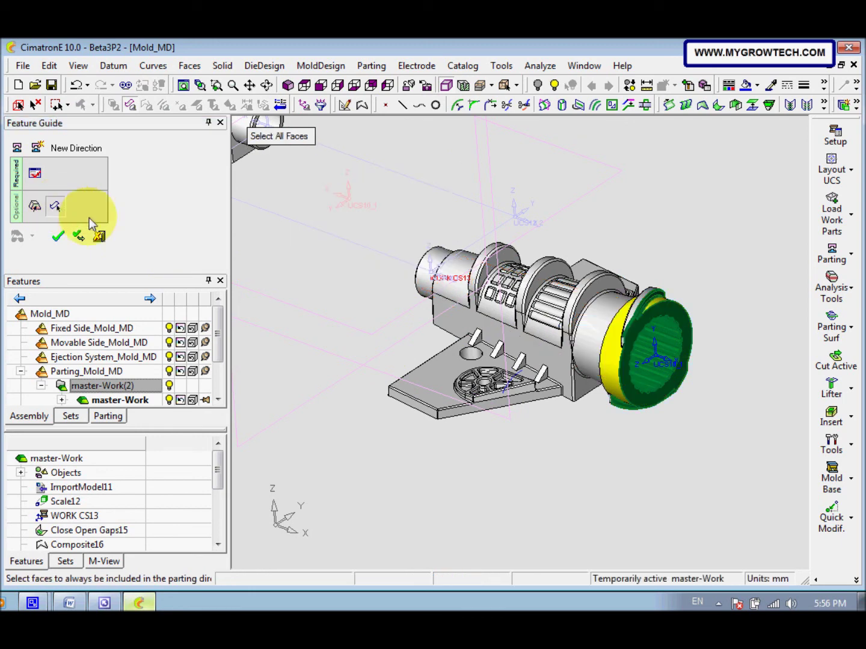
middle_drag(393, 352, 395, 360)
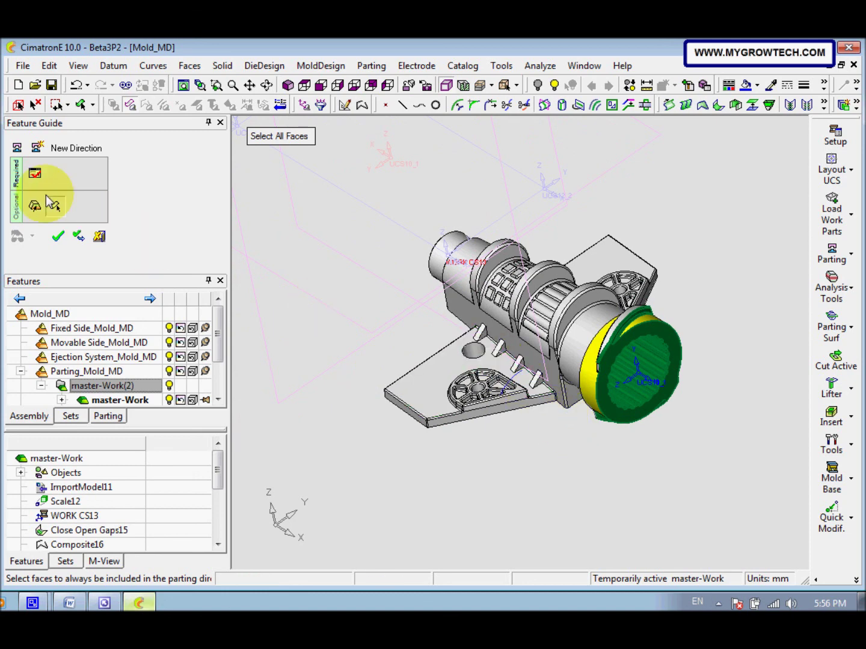
click(37, 174)
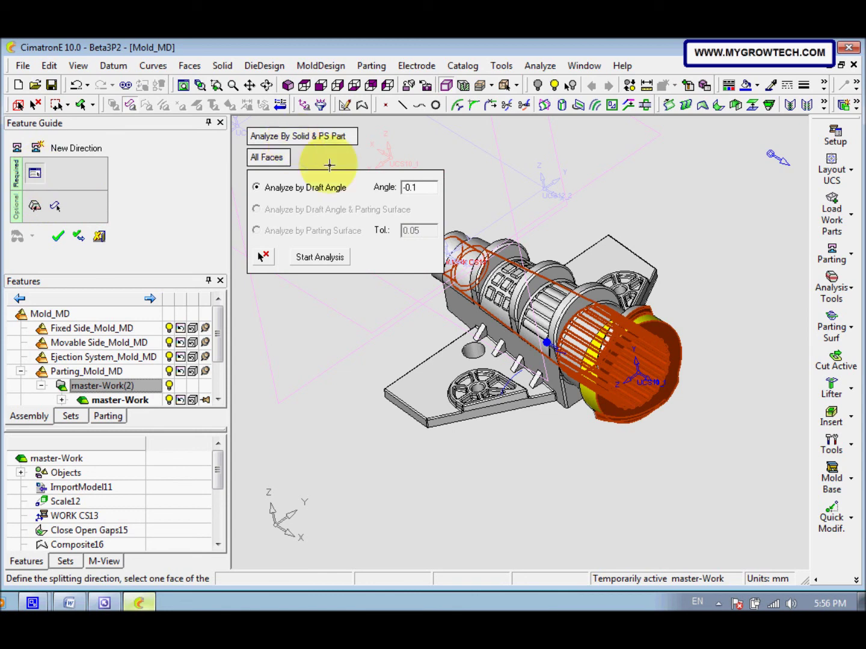
click(81, 235)
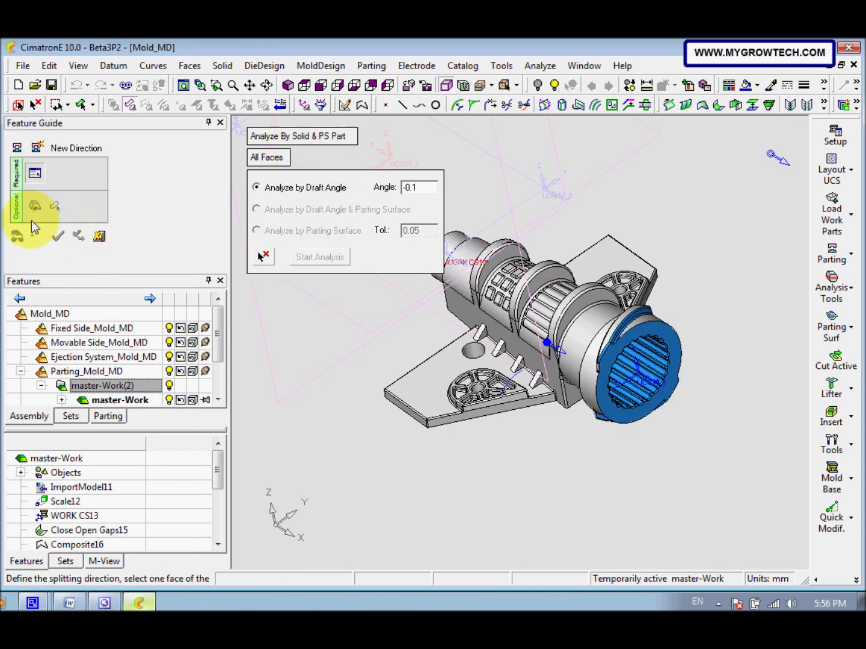